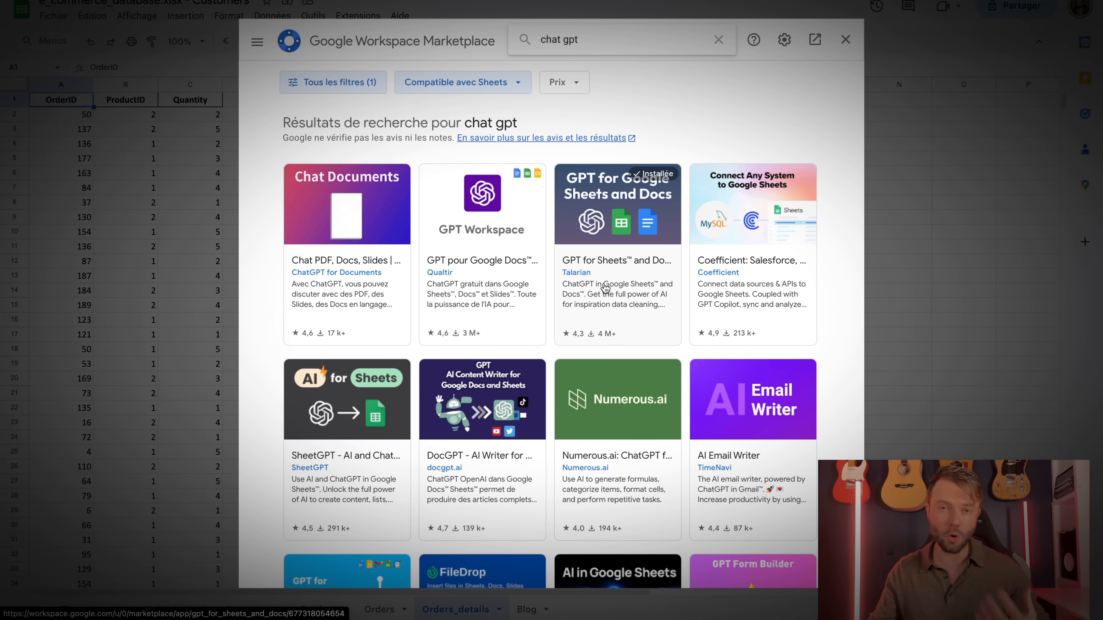
Open the GPT for Sheets and Docs add-on listing, and switch to the OpenAI platform to open the account's API keys page.
left_click(605, 288)
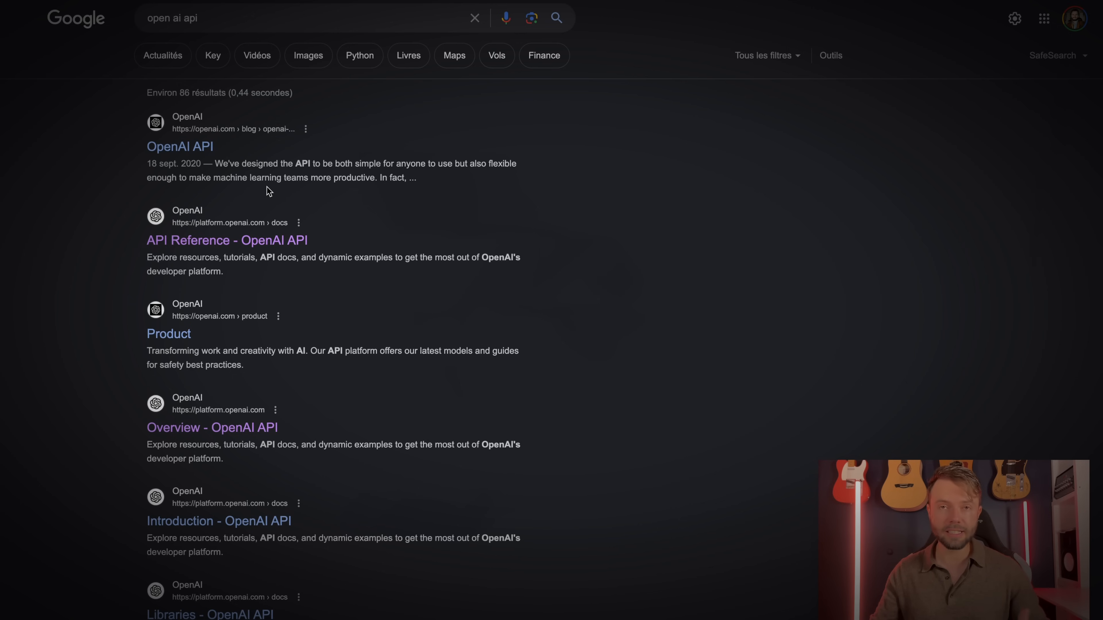
left_click(241, 428)
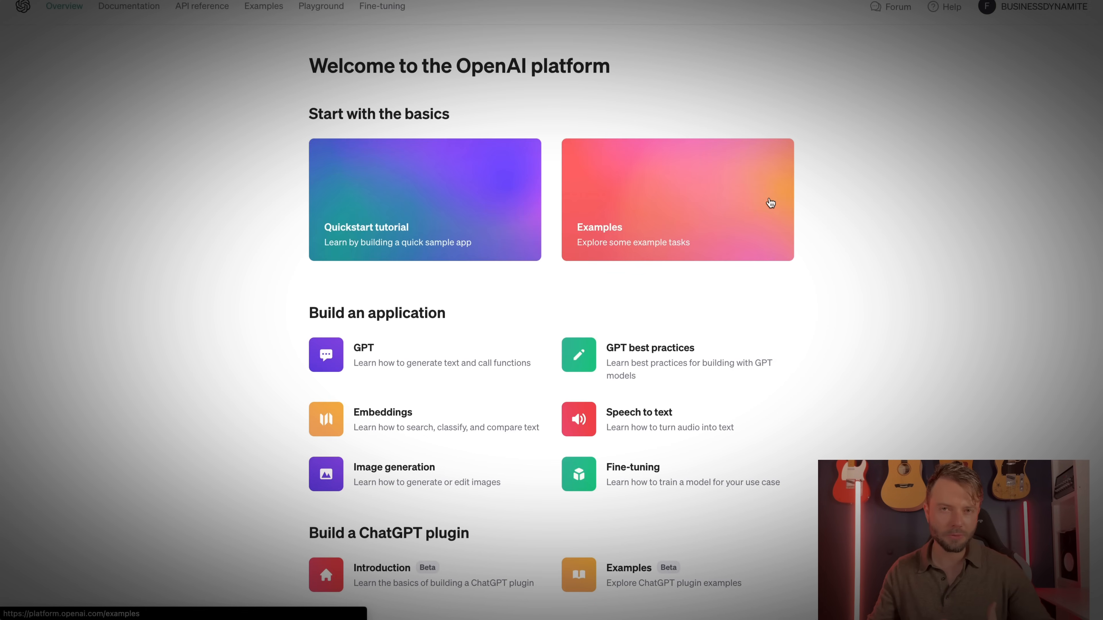
left_click(1034, 17)
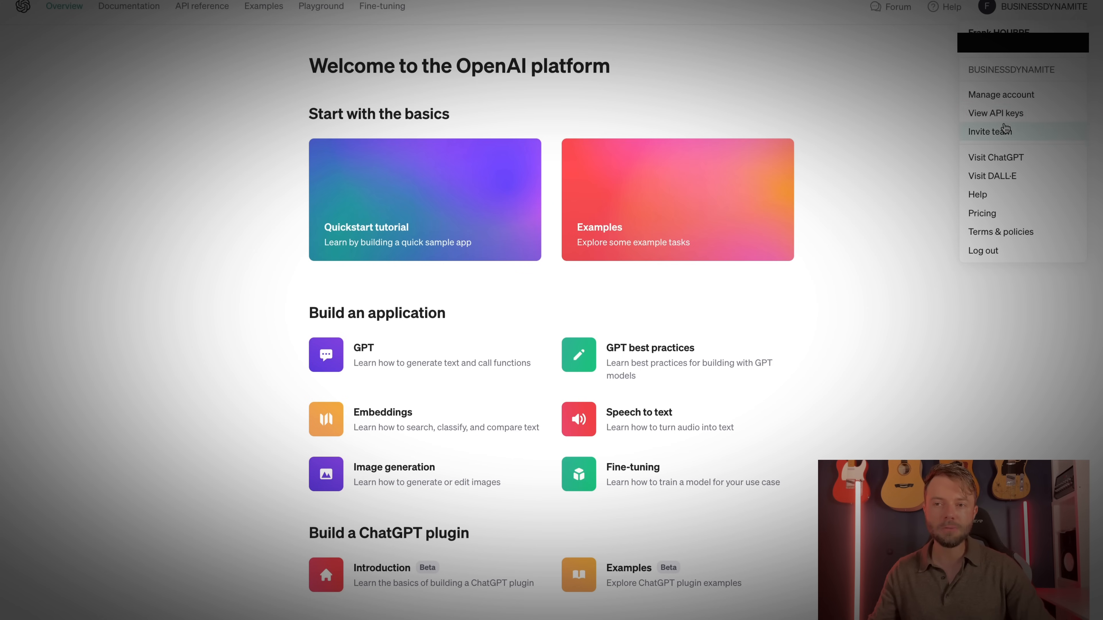
left_click(1052, 121)
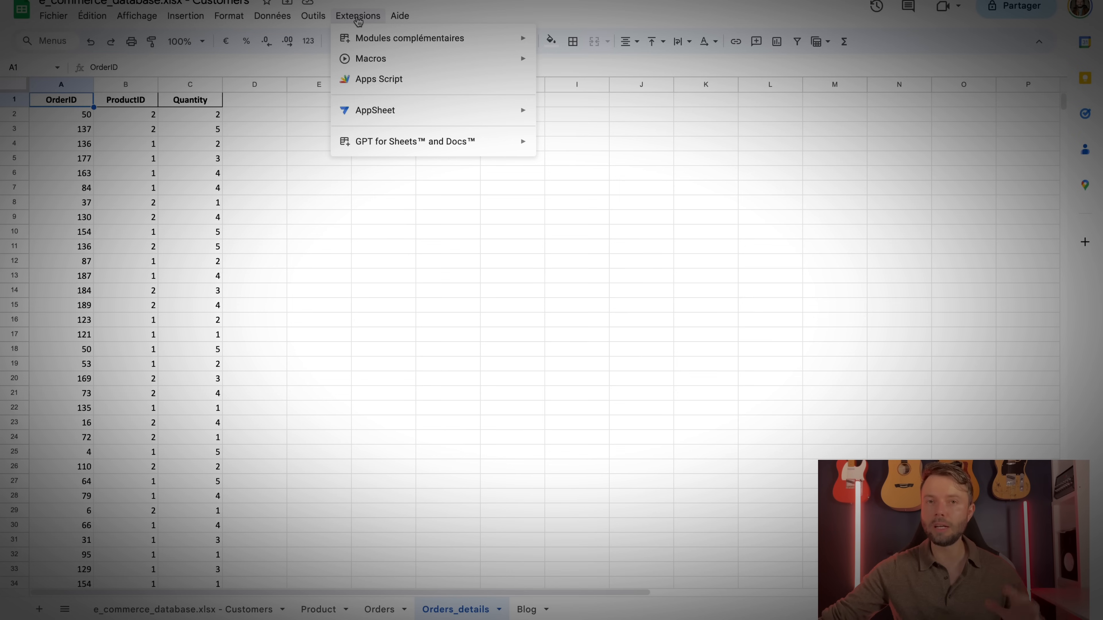
Switch to the Google Sheets e-commerce workbook and open the GPT for Sheets and Docs add-on.
mouse_move(369, 146)
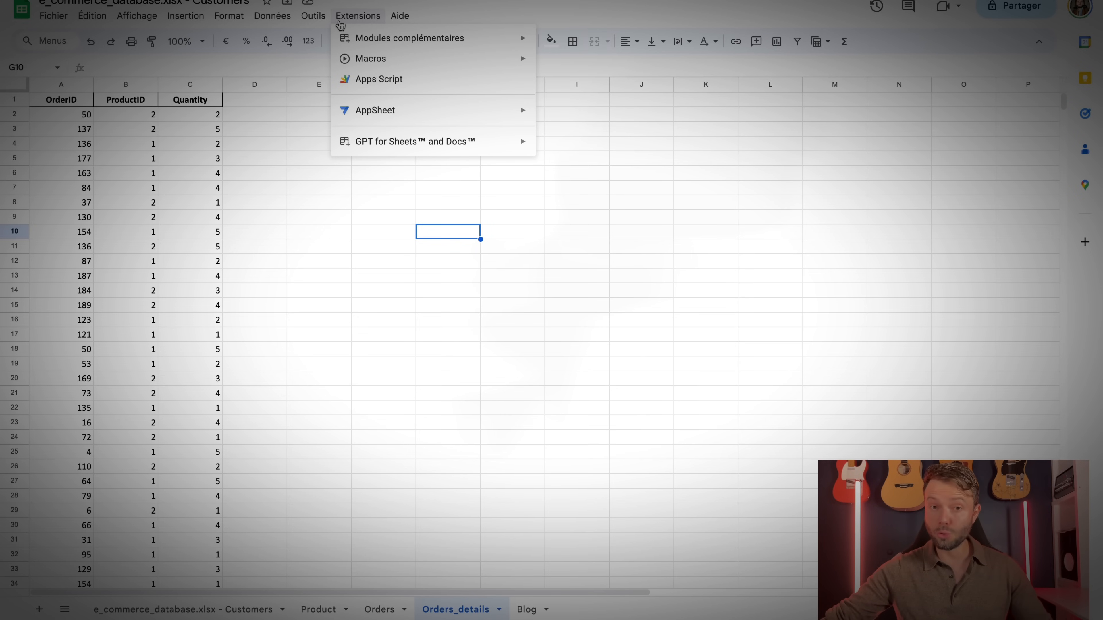
mouse_move(365, 142)
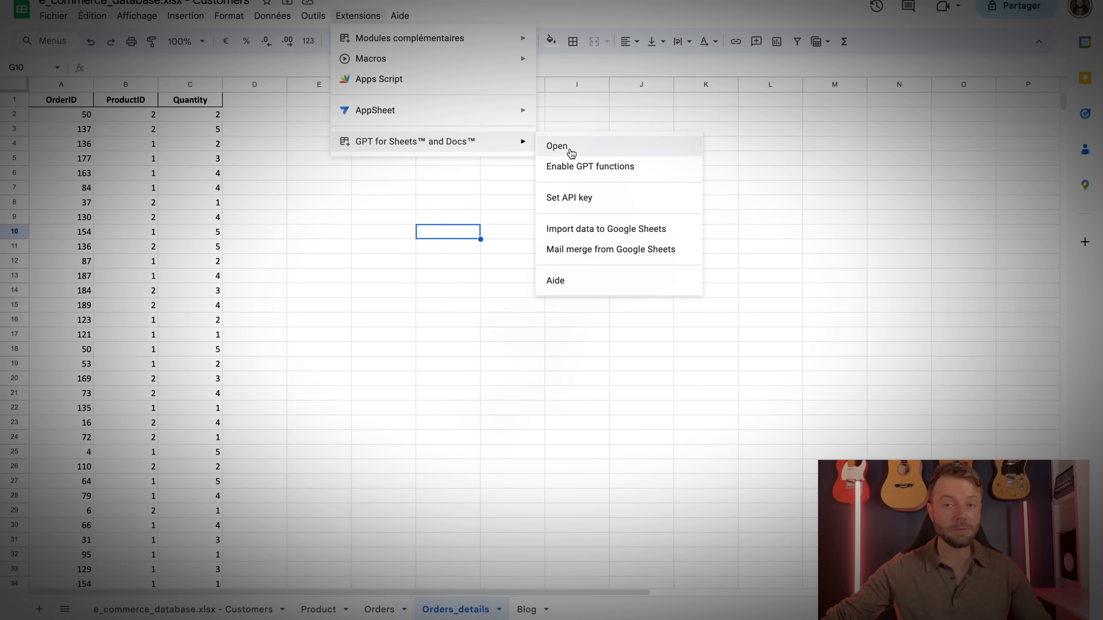
left_click(570, 150)
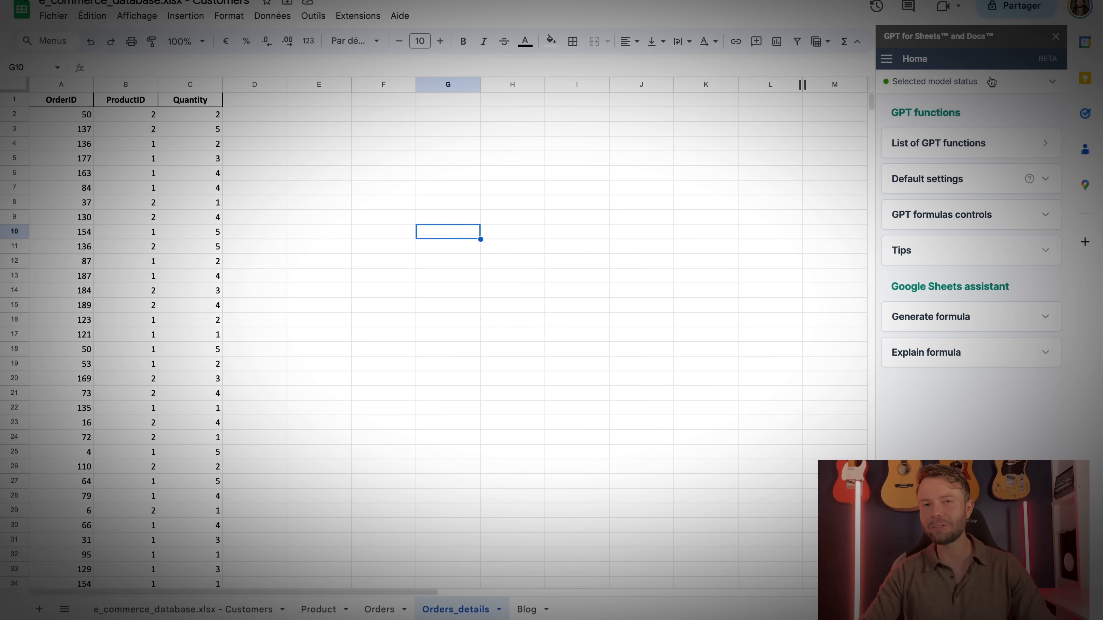
Add a blank sheet to the workbook and open the add-on's list of GPT functions.
key("shift+F11")
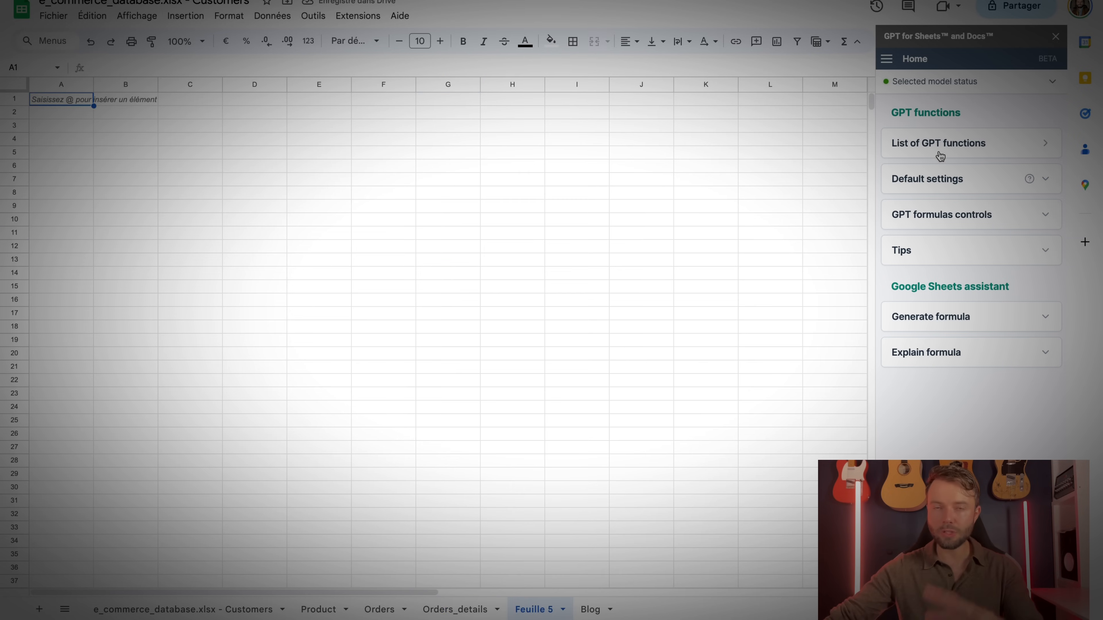
left_click(1011, 146)
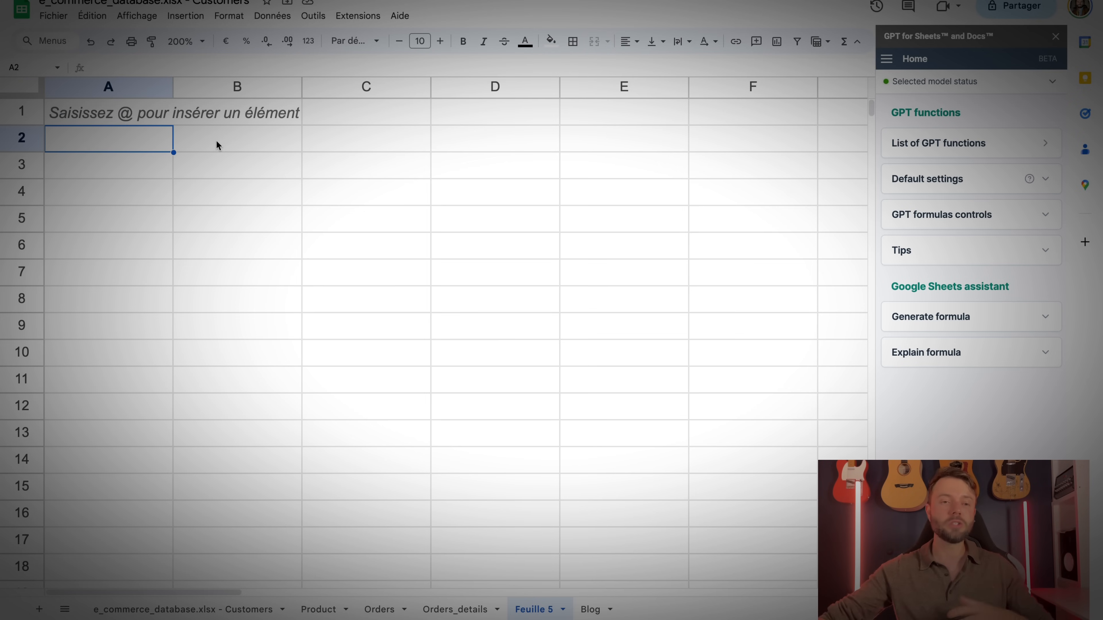
left_click(126, 69)
type("=")
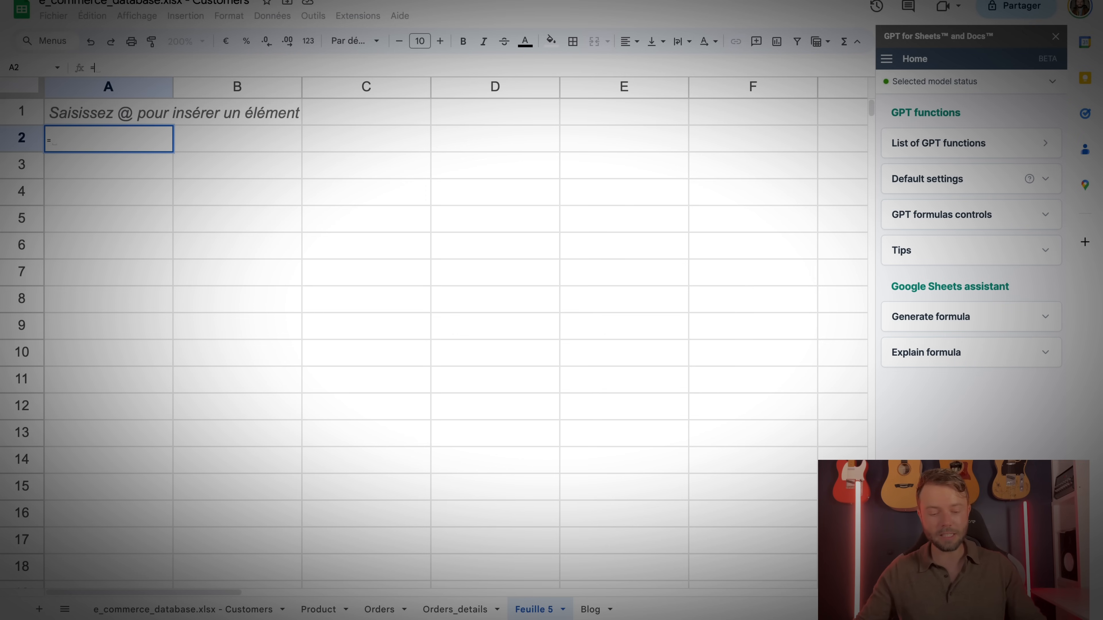
type("GPT")
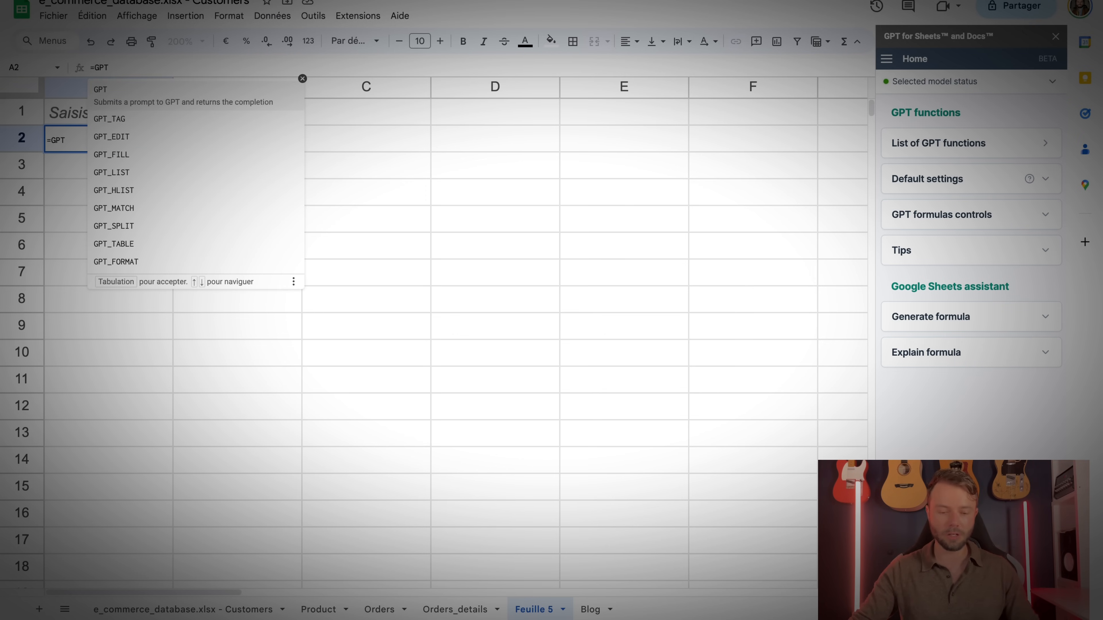
type("(\"")
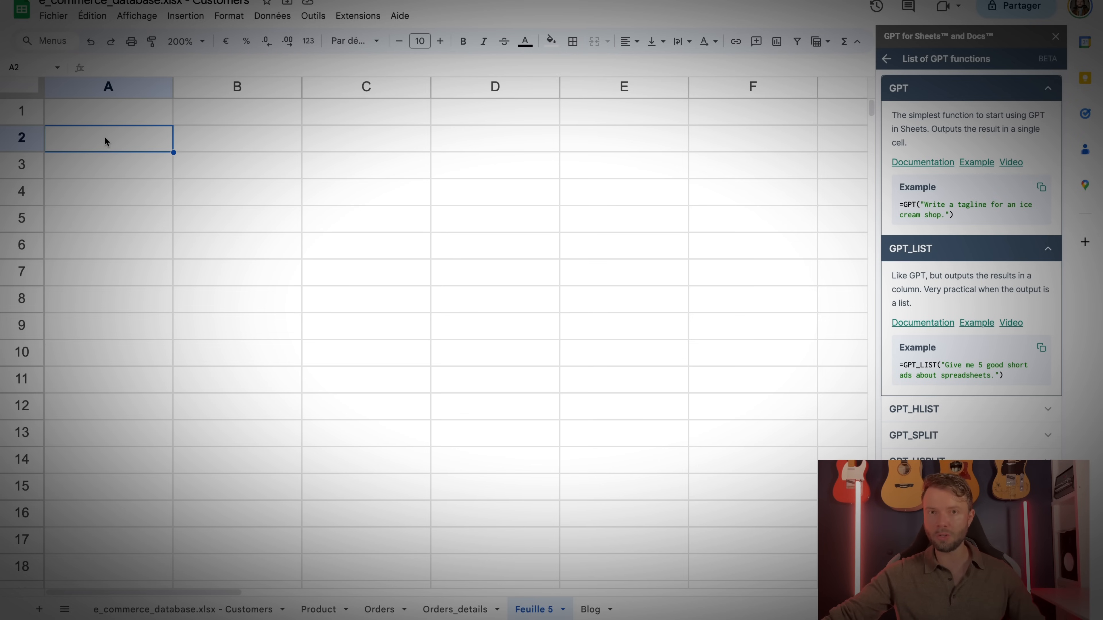
Enter =GPT("Affiche 1 prénom en aléatoire ") in A2 and reword the prompt to "Affiche uniquement un prénom en aléatoire. Montre juste le prénom.".
type("=")
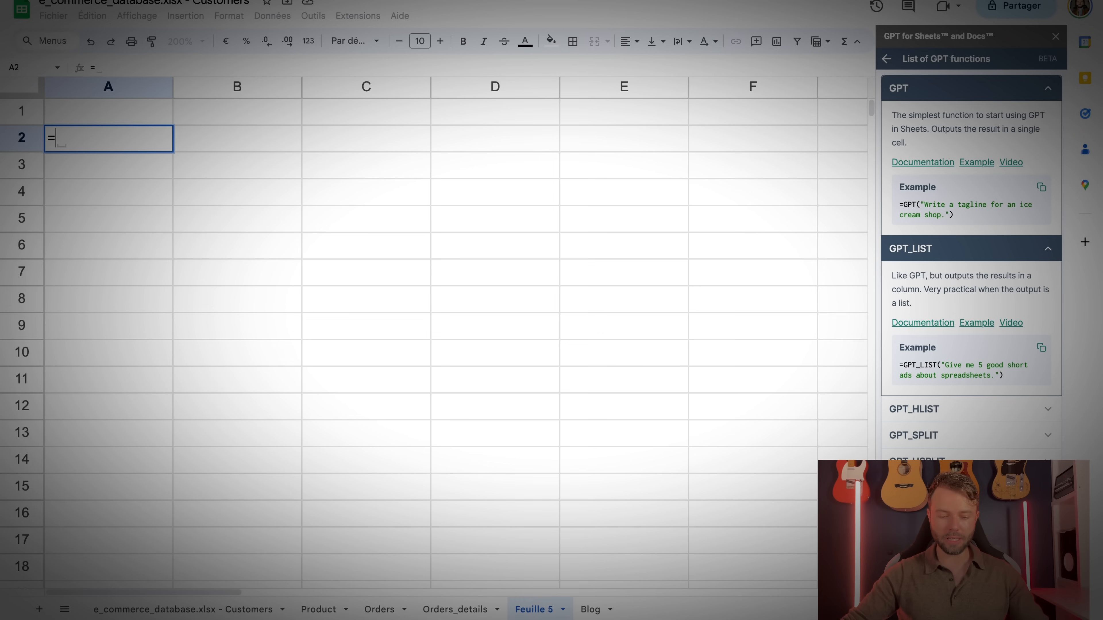
type("GPT")
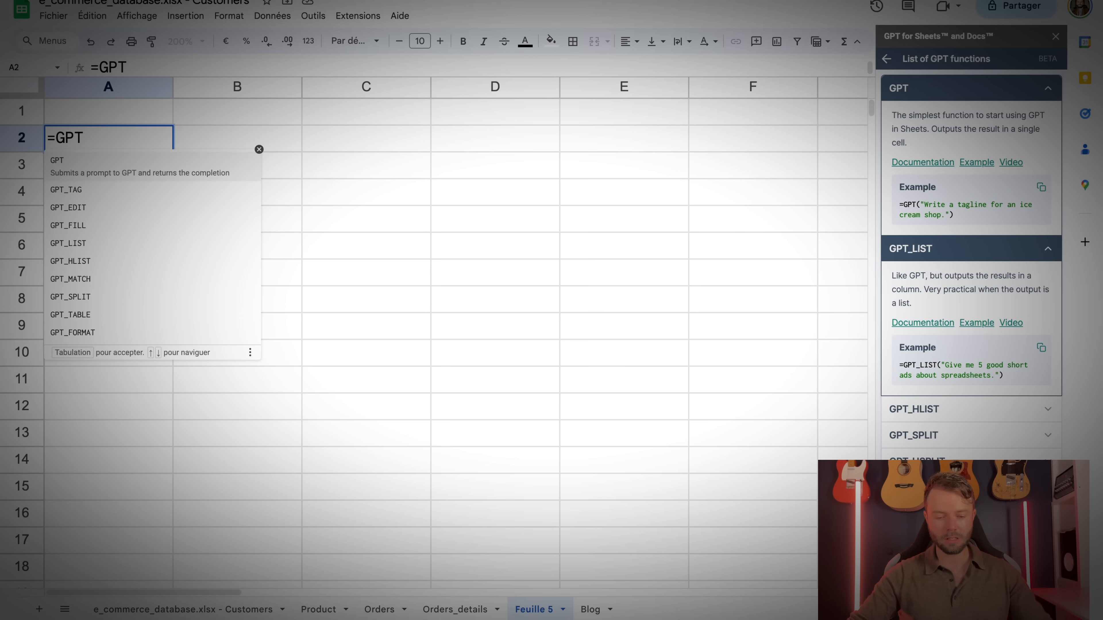
type("(\"Af")
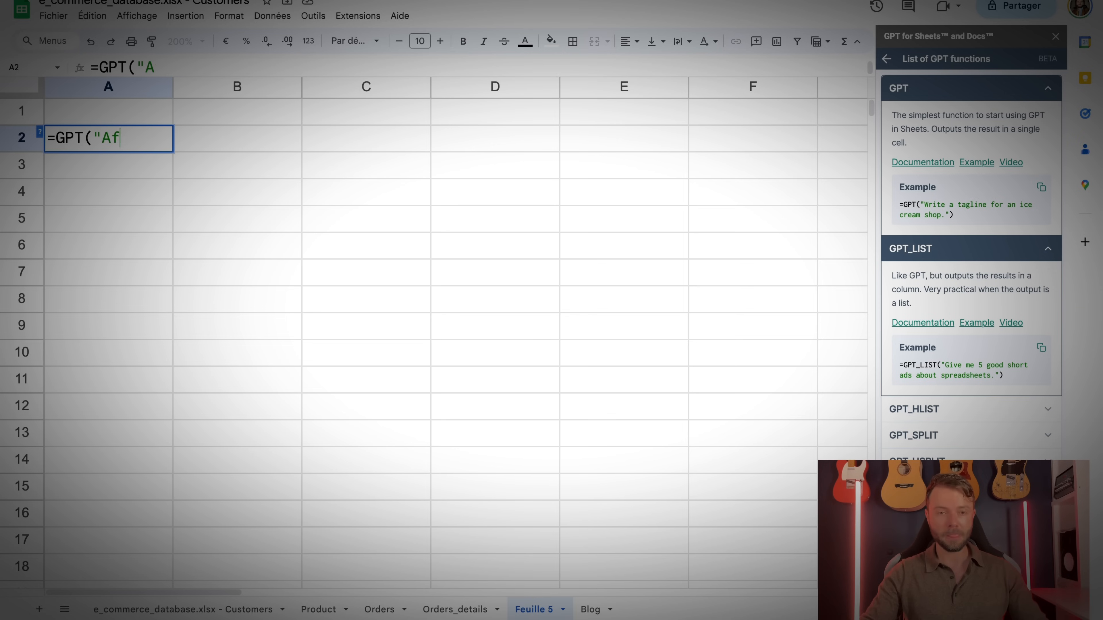
type("iche 1 prénom en d")
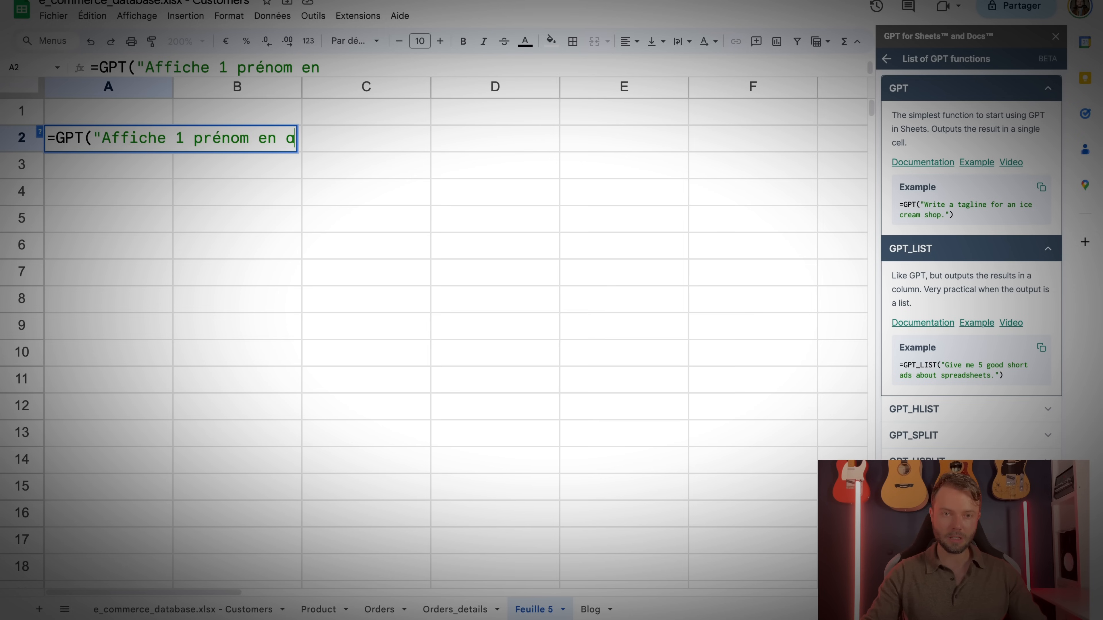
type("léatoire \"")
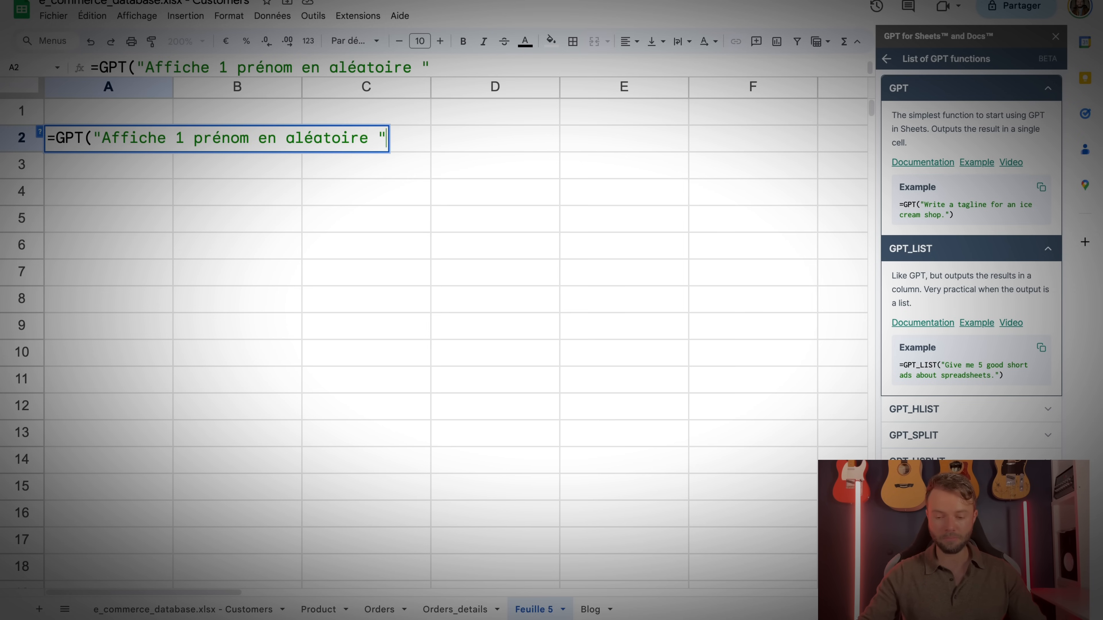
type(")")
key("Return")
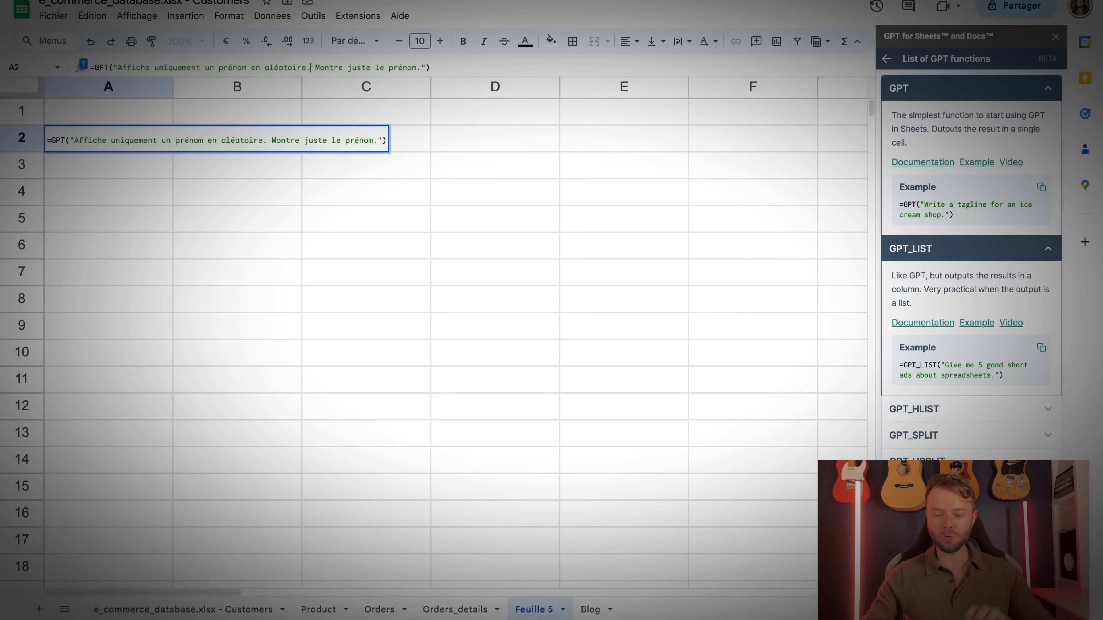
key("Return")
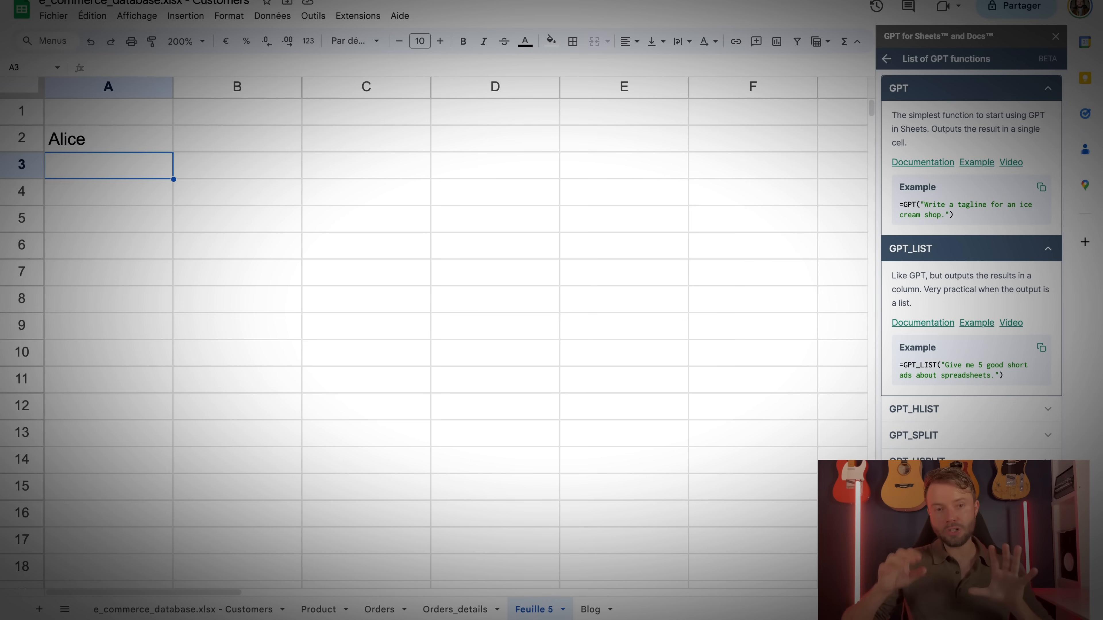
Try filling the A2 formula down through A6, and undo the fill.
left_click(109, 139)
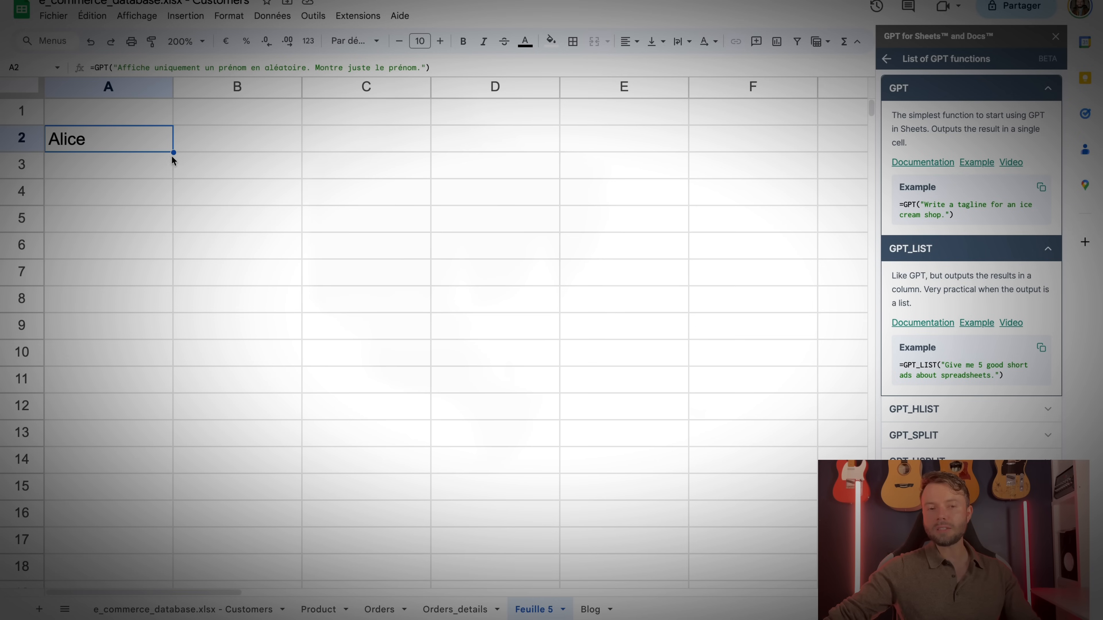
left_click_drag(149, 254, 150, 256)
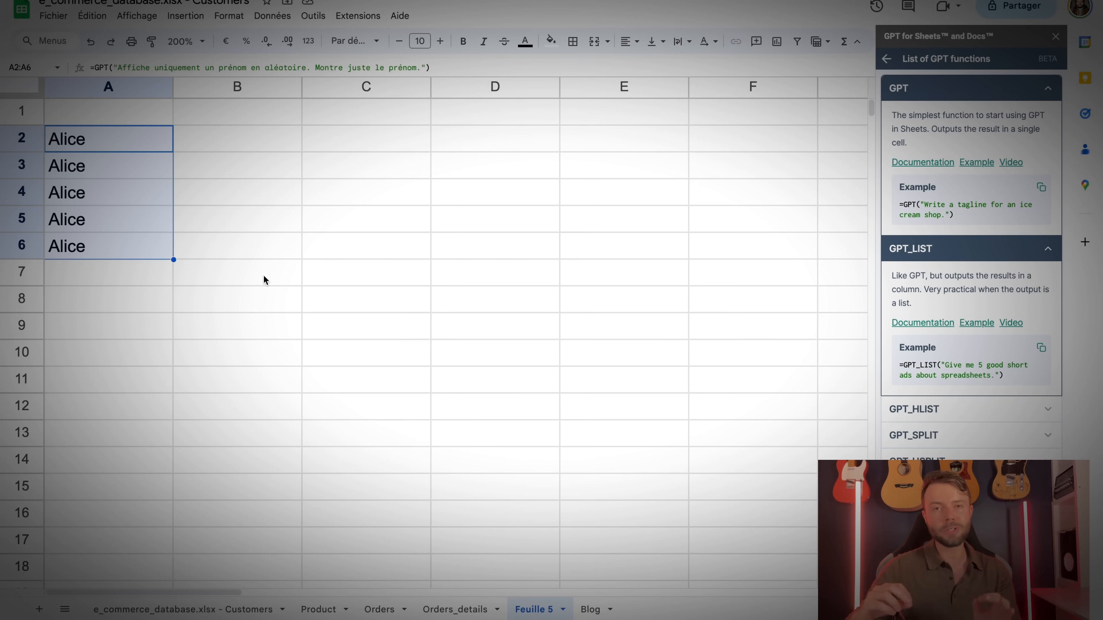
key("ctrl+z")
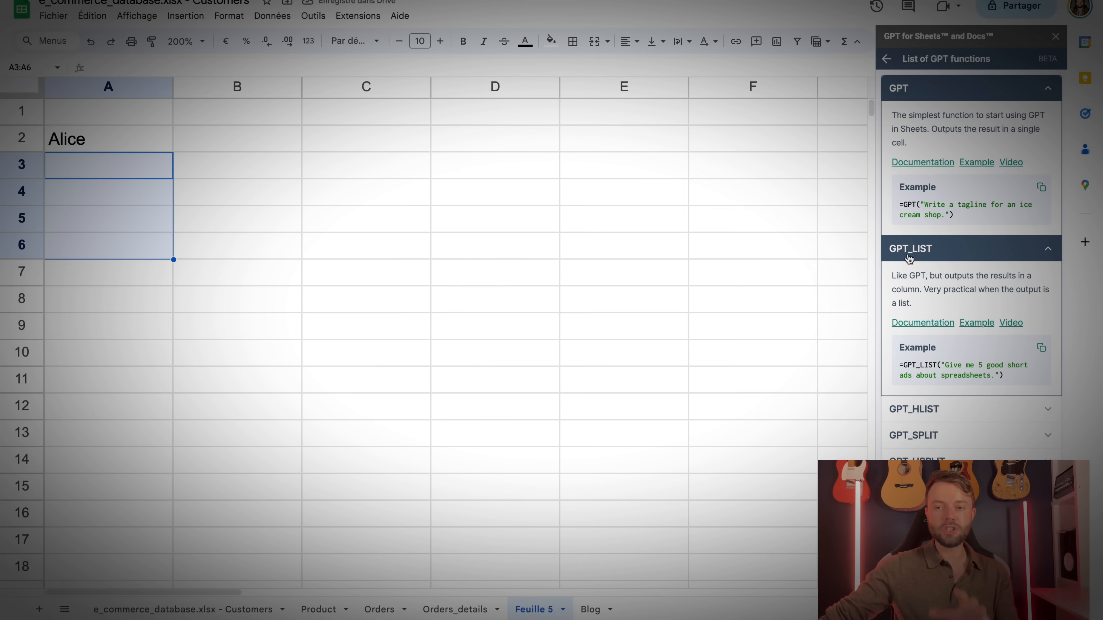
Change the A2 function to GPT_LIST and its prompt to "Affiche cinq prénoms en aléatoire. Montre juste le prénom.".
left_click(108, 139)
left_click(108, 67)
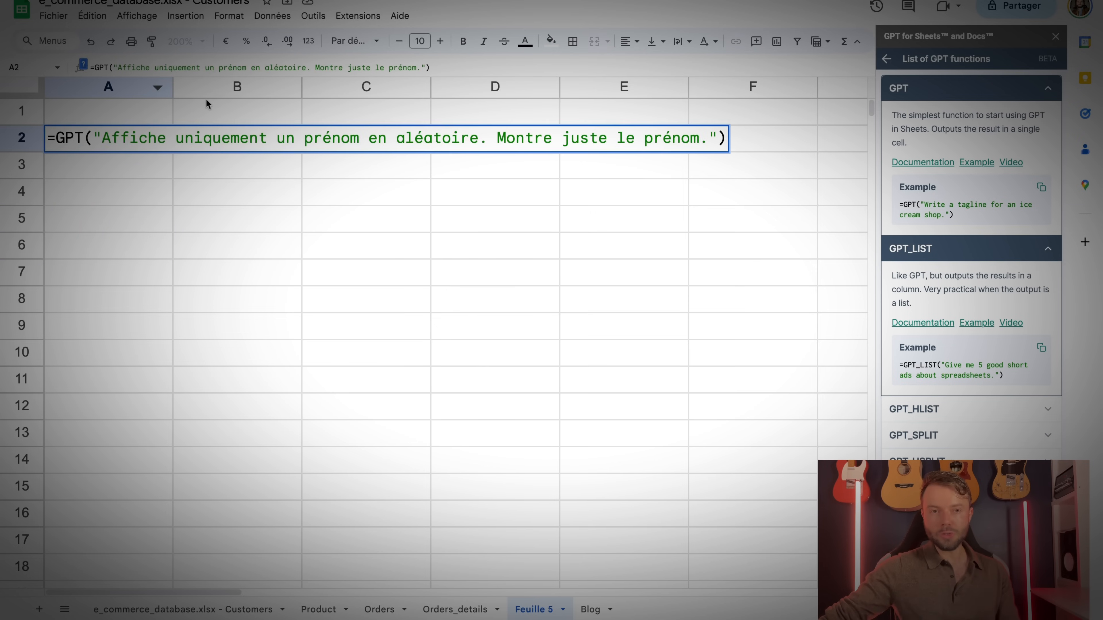
type("_LIST")
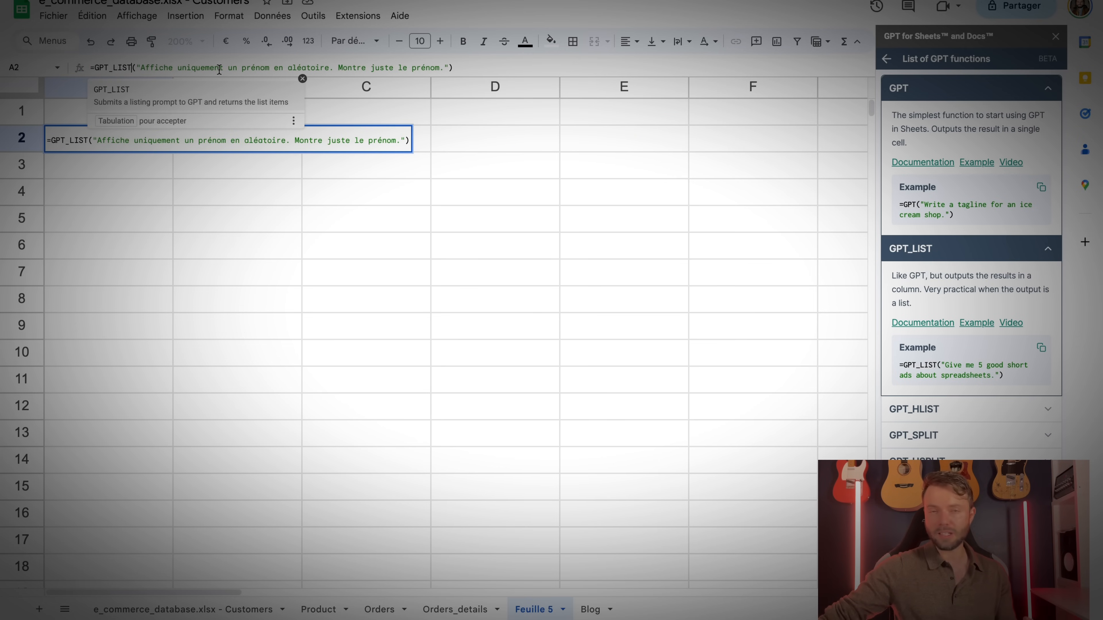
key("Return")
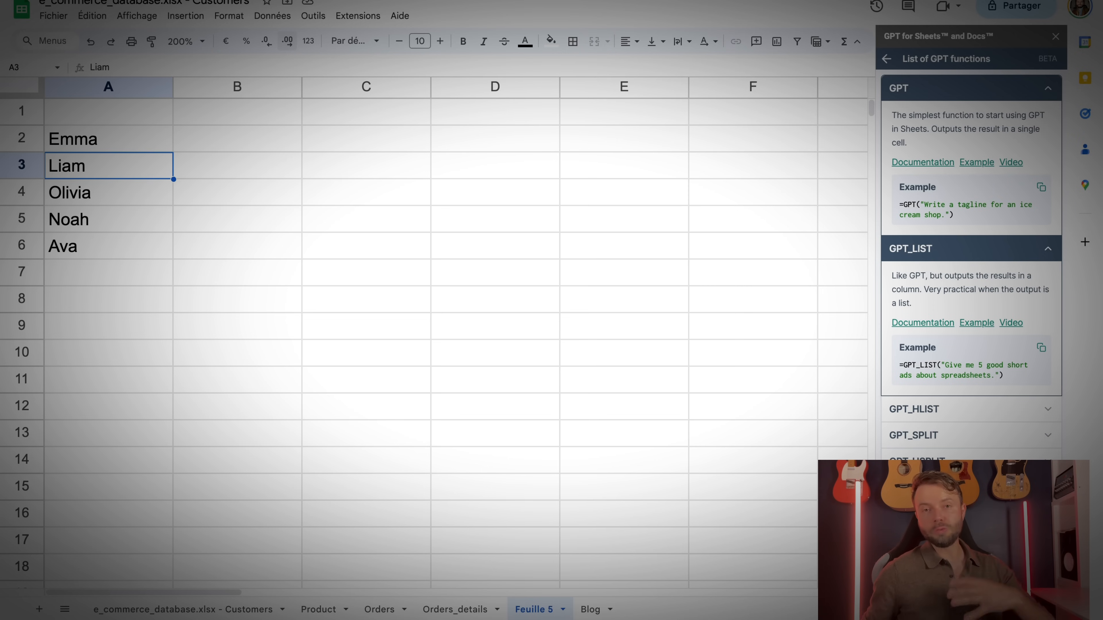
Check the GPT_LIST formula in A2 and the contents of the list cells down to A6.
left_click(109, 139)
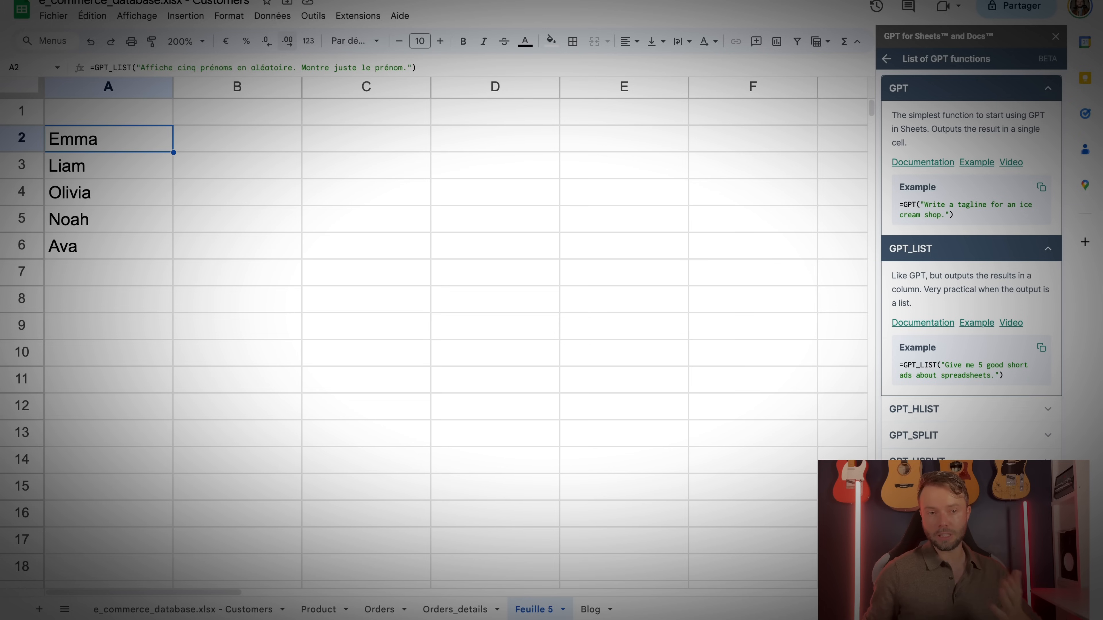
key("Down")
key("Down")
key("Down")
key("Down")
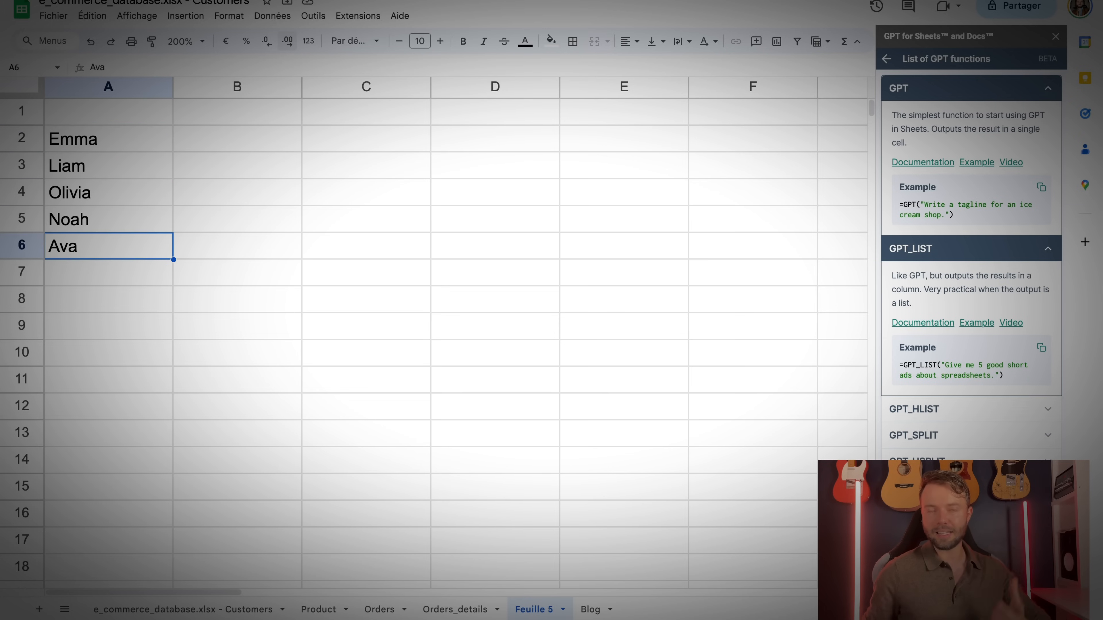
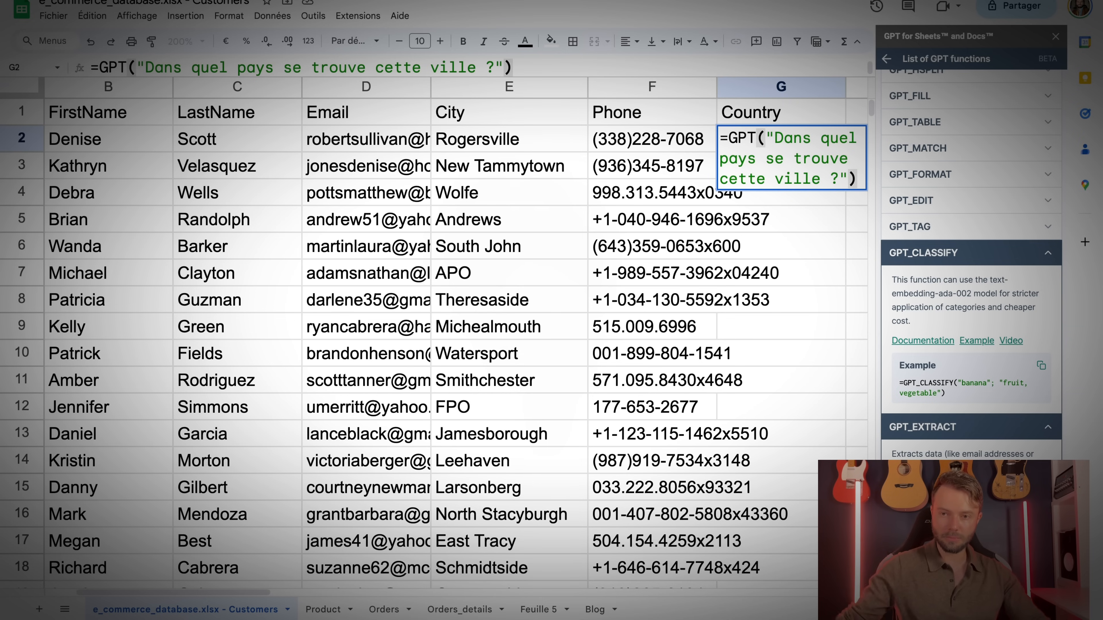
Add city cell E2 as the second argument of the G2 formula =GPT("Dans quel pays se trouve cette ville ?") and run it.
key("Left")
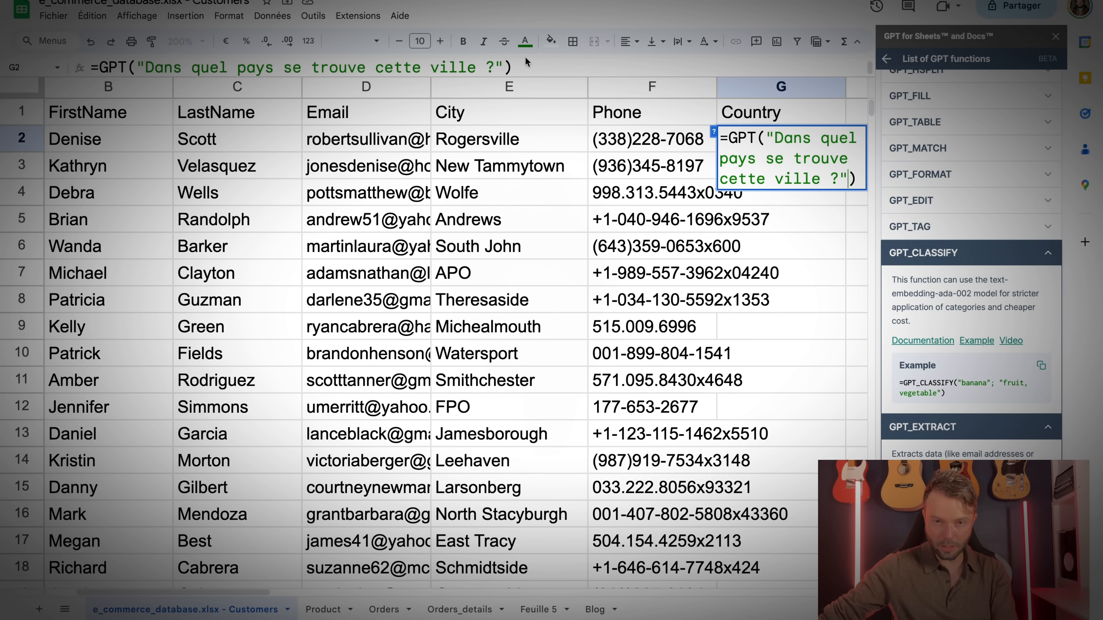
left_click(506, 65)
type(";")
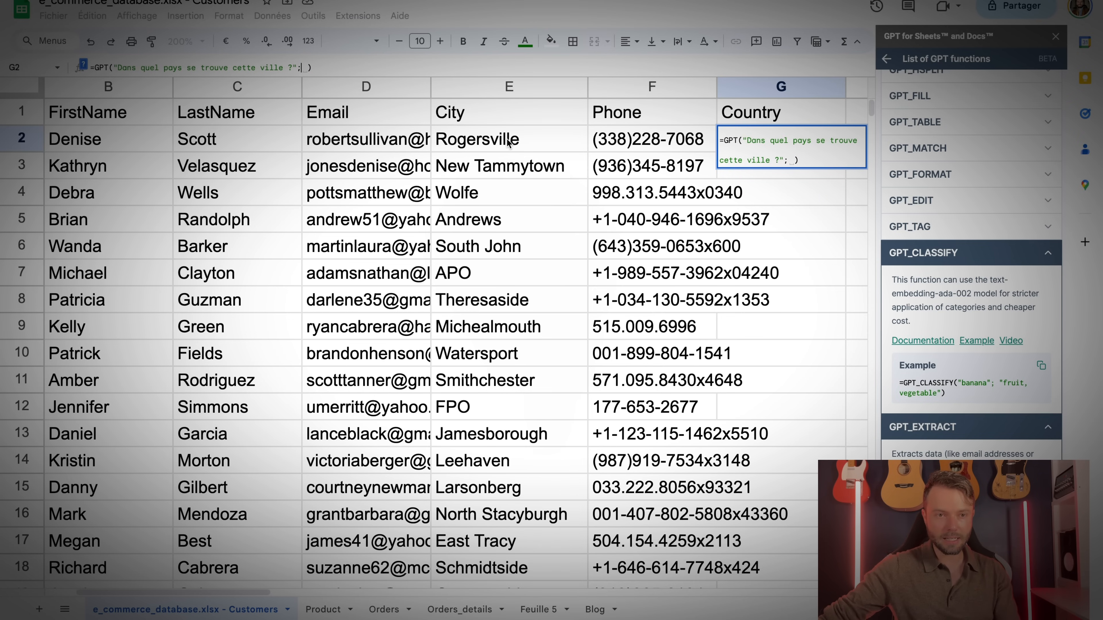
left_click(519, 139)
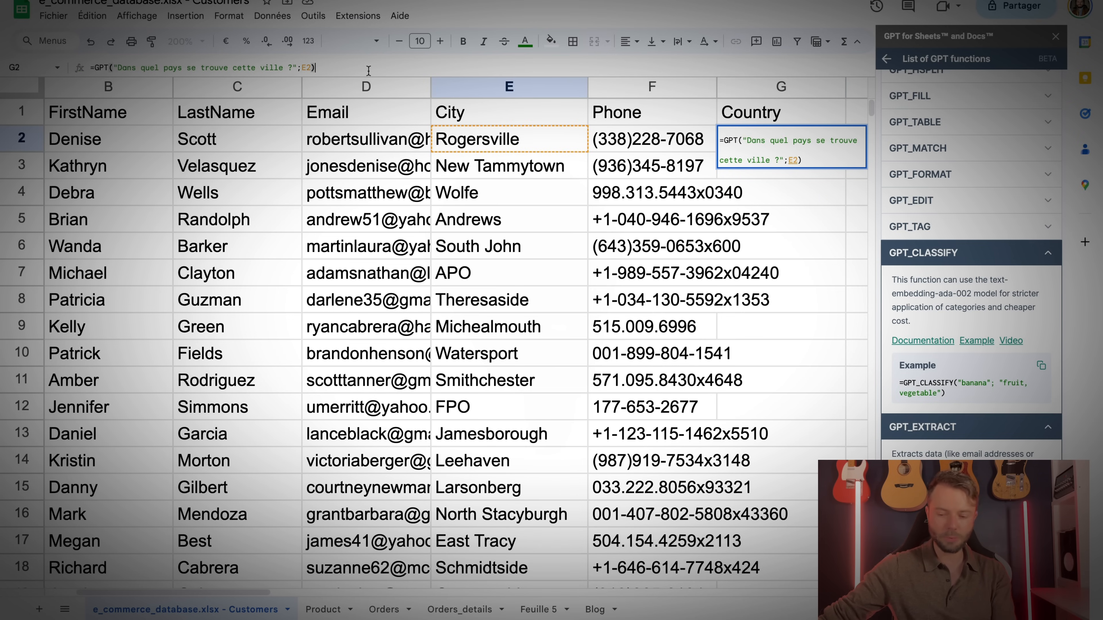
key("Return")
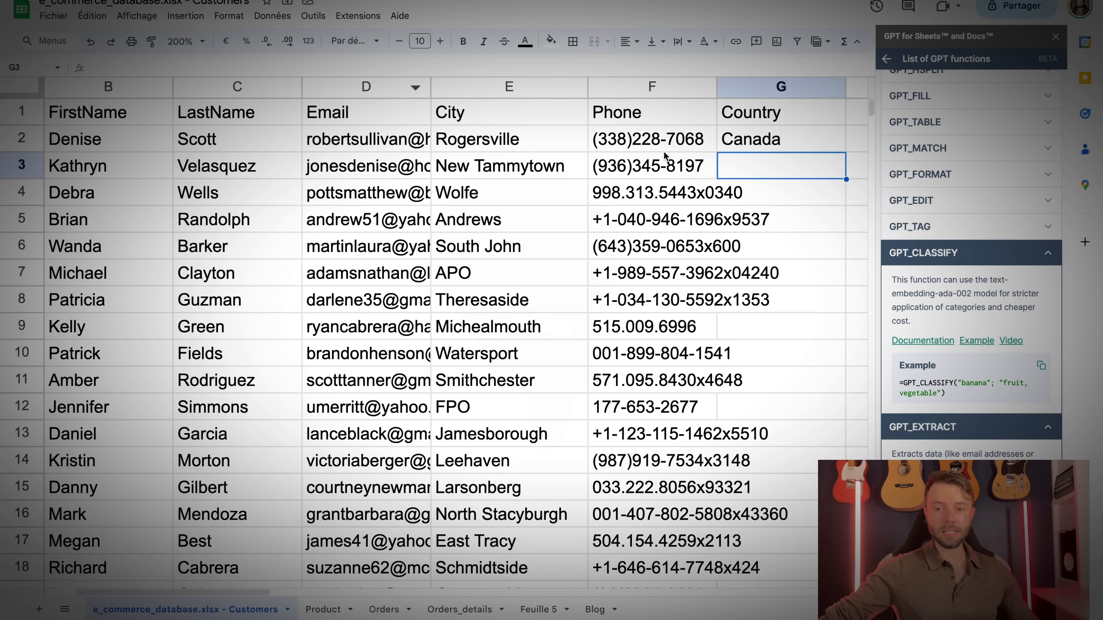
Try to fill the G2 formula down the Country column.
left_click(824, 142)
left_click_drag(845, 153, 821, 281)
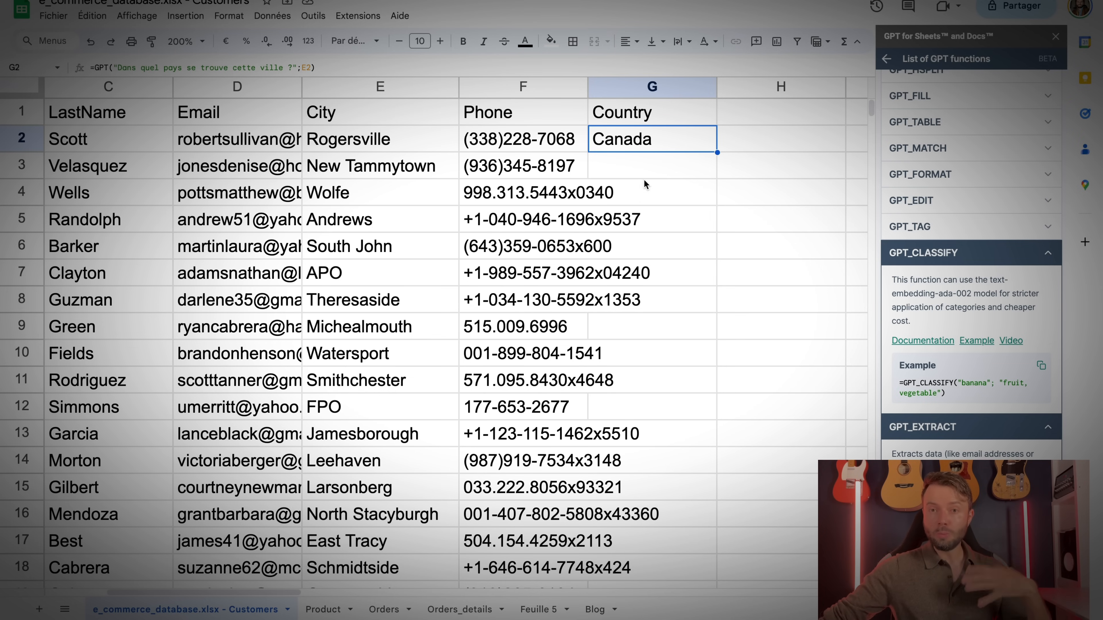
Extend the G2 GPT prompt with "Affiche uniquement le code pays" and run the formula.
double_click(699, 148)
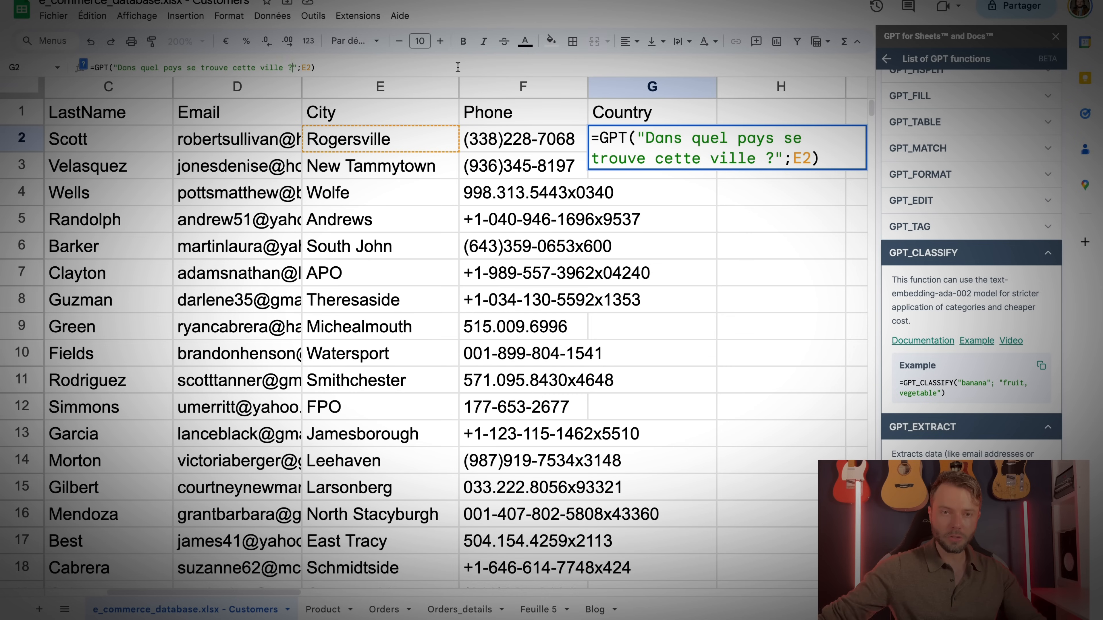
type("Affiche uni")
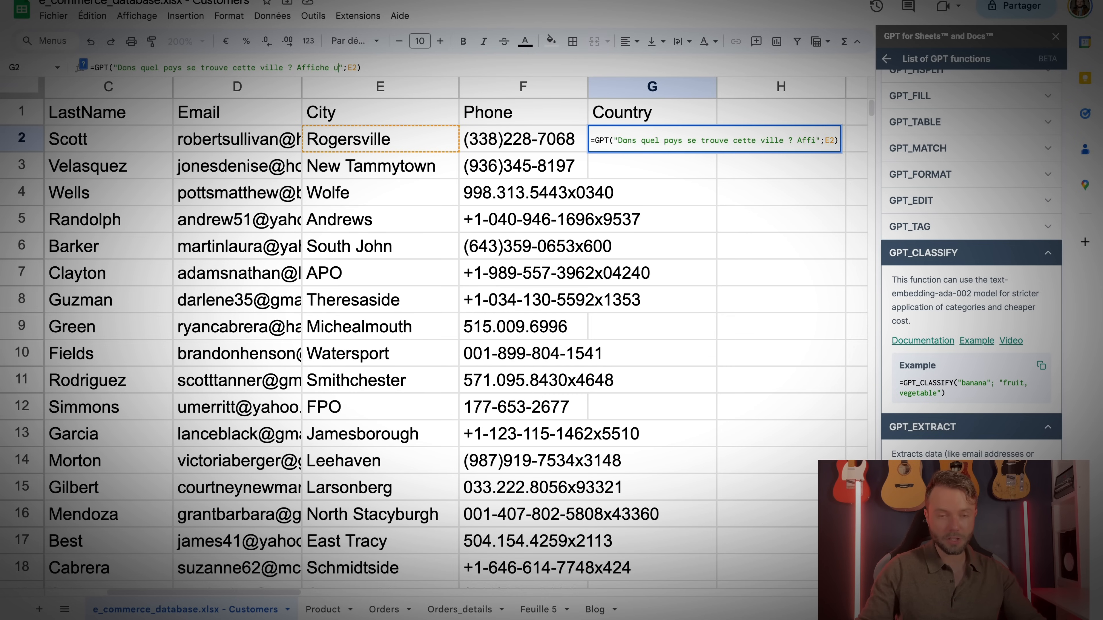
type("quement le code pays")
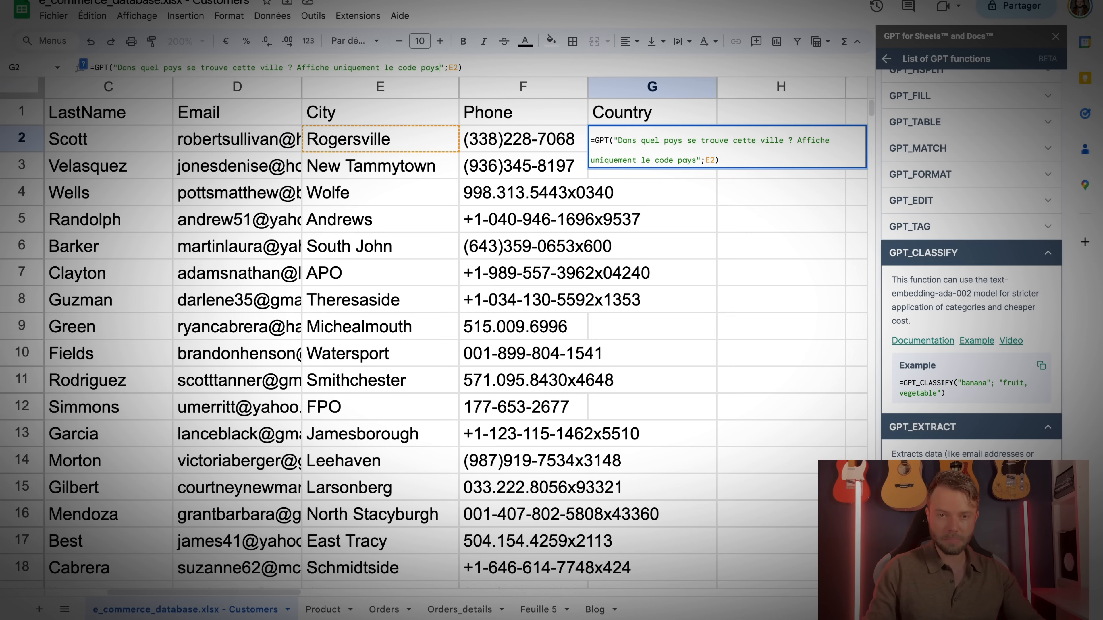
key("Return")
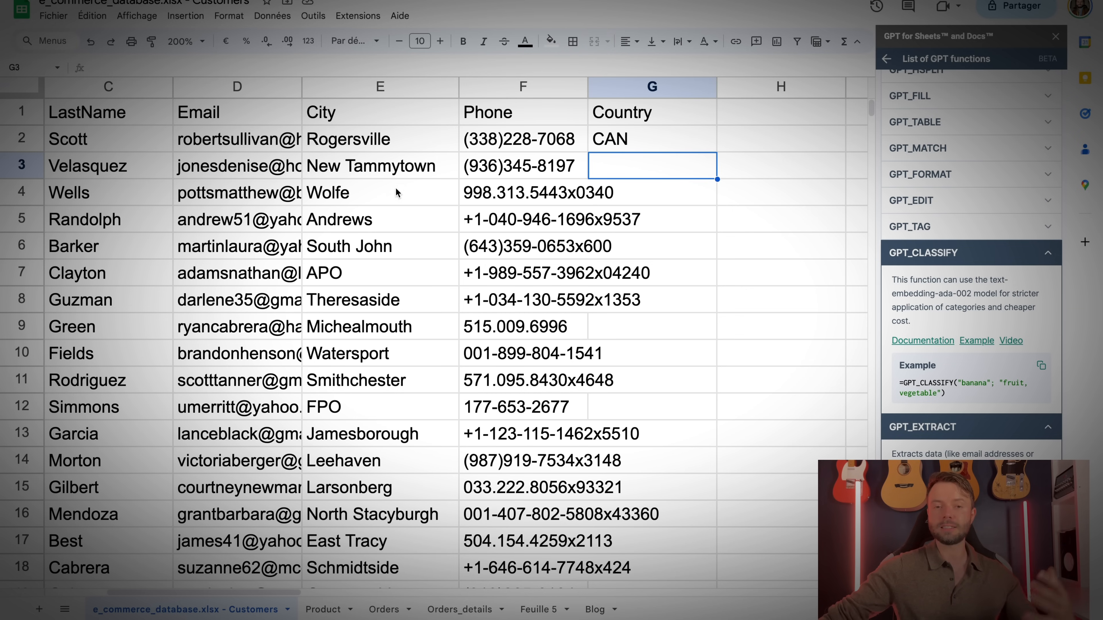
On the Blog sheet, run =GPT_LIST("Donne moi 10 sujets d'article de blog sur une boutique en ligne qui vend des proteines saveur chocolat et saveur vanille") in B2.
scroll(396, 407, "down", 6)
scroll(402, 411, "left", 2)
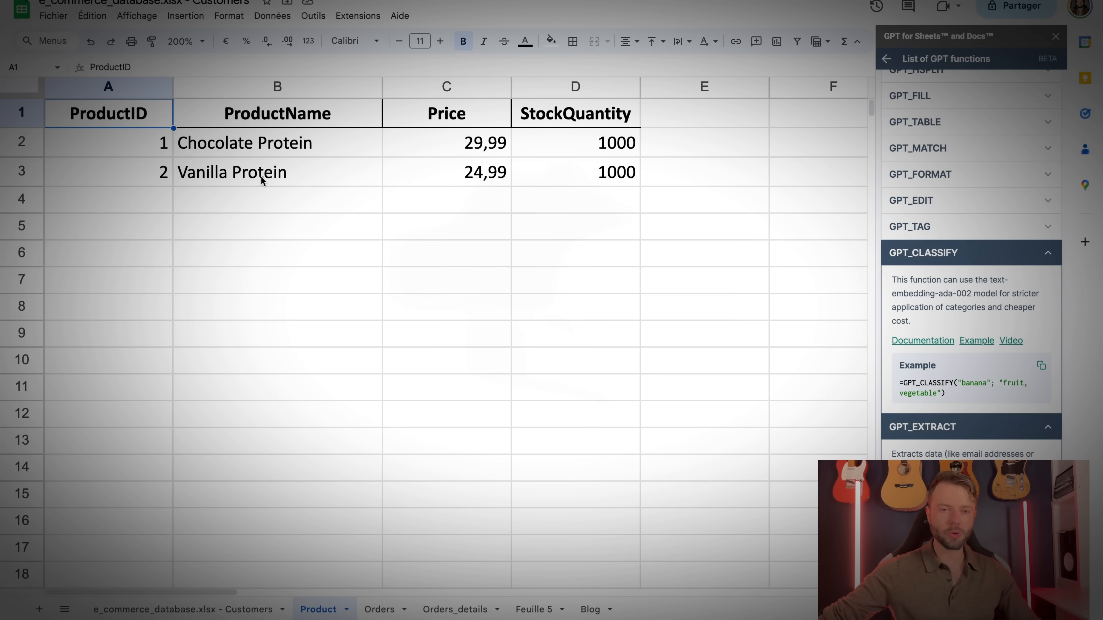
left_click(596, 614)
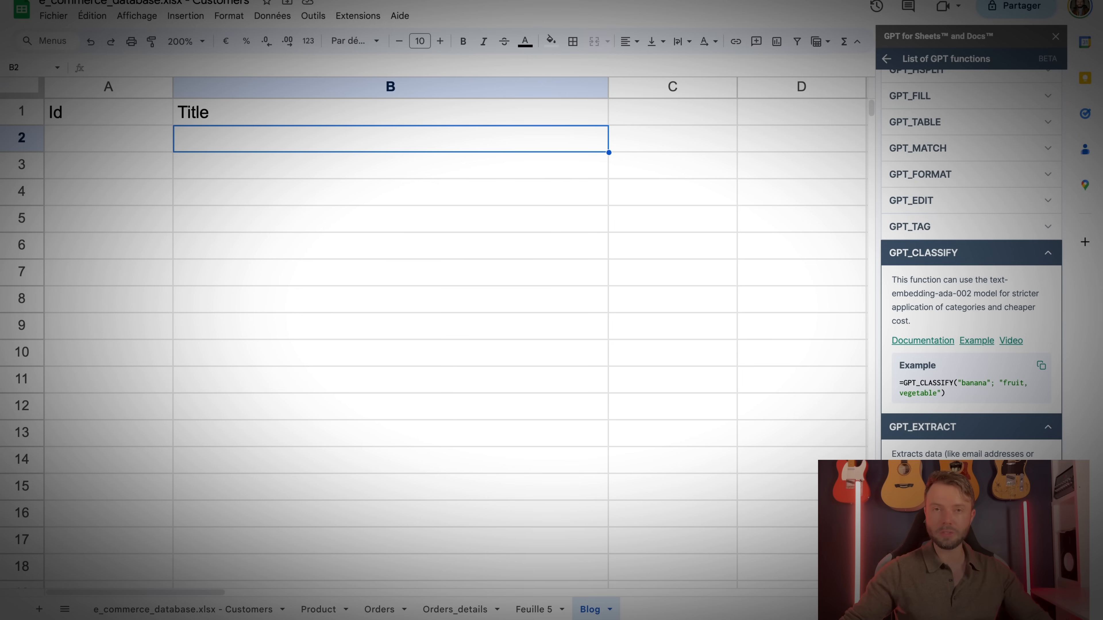
type("=GP")
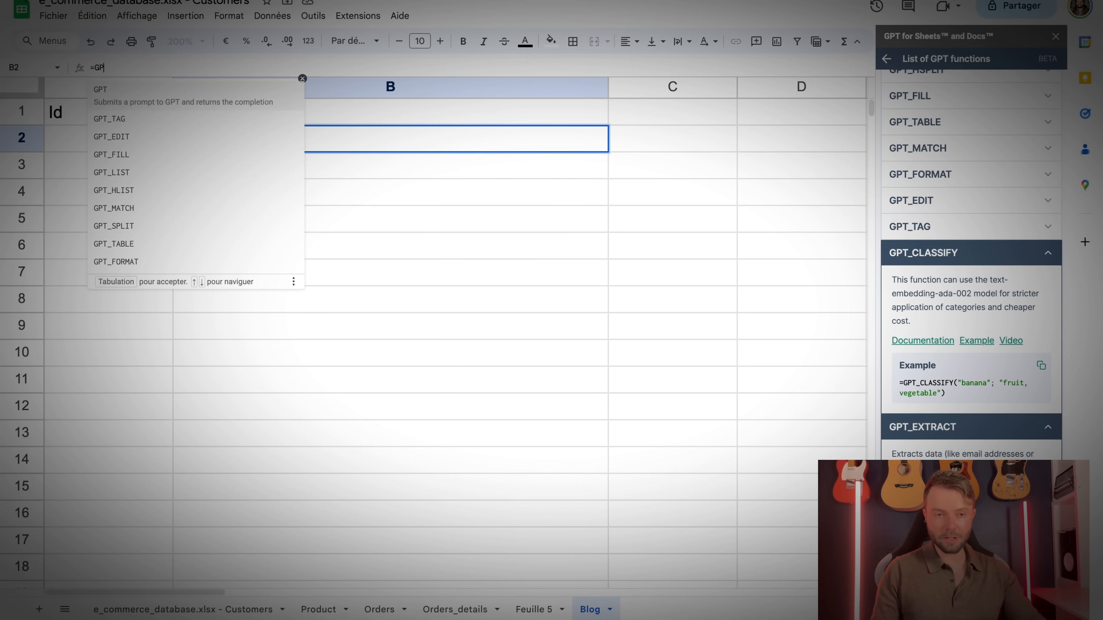
type("T_L")
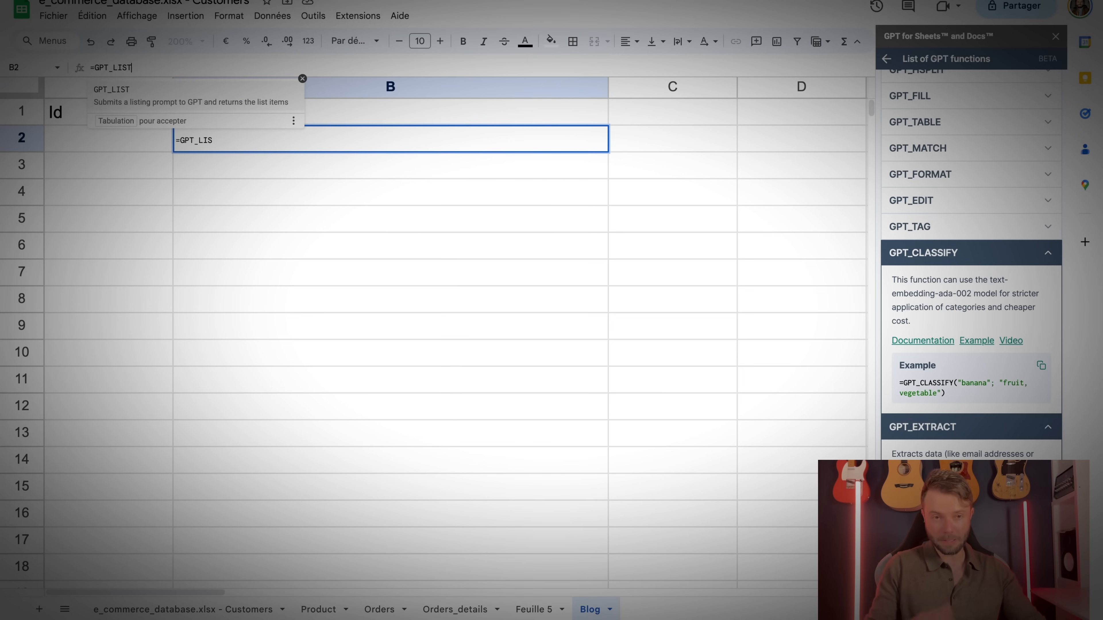
type("IST")
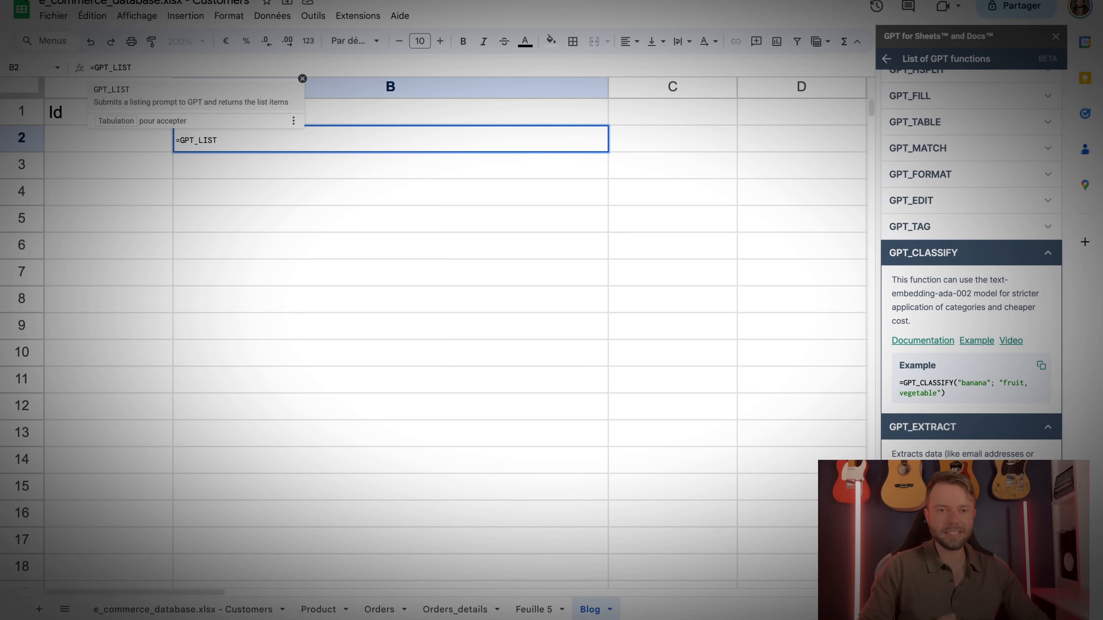
type("(\"Donne moi 10 sujets d'article de blog sur une boutique en ligne qui vend des proteines saveur chocolat et saveur vanille\")")
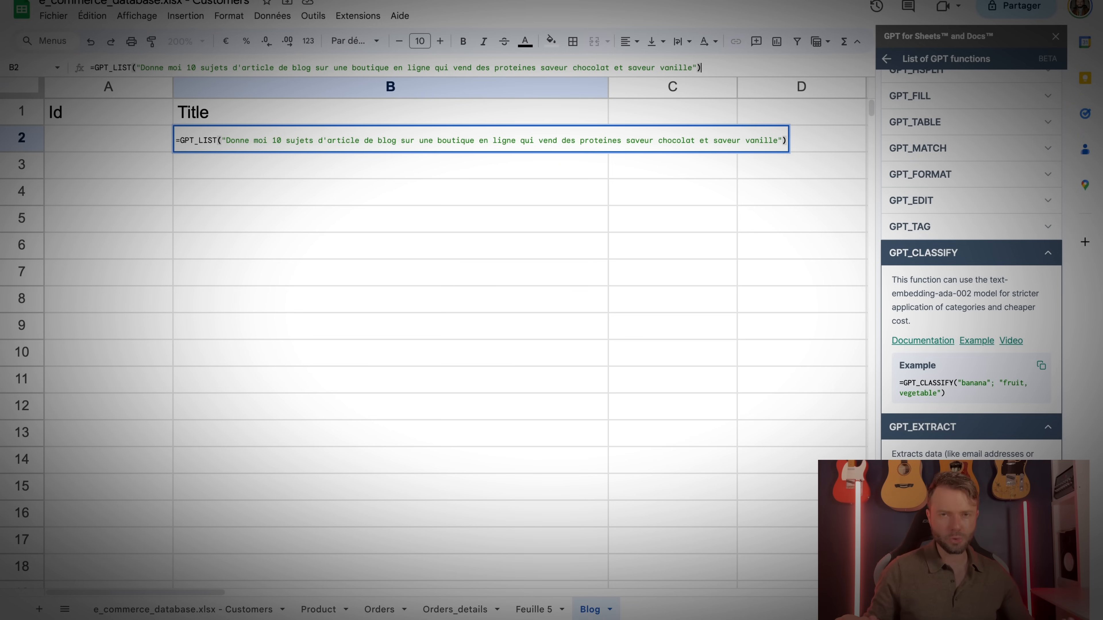
key("Return")
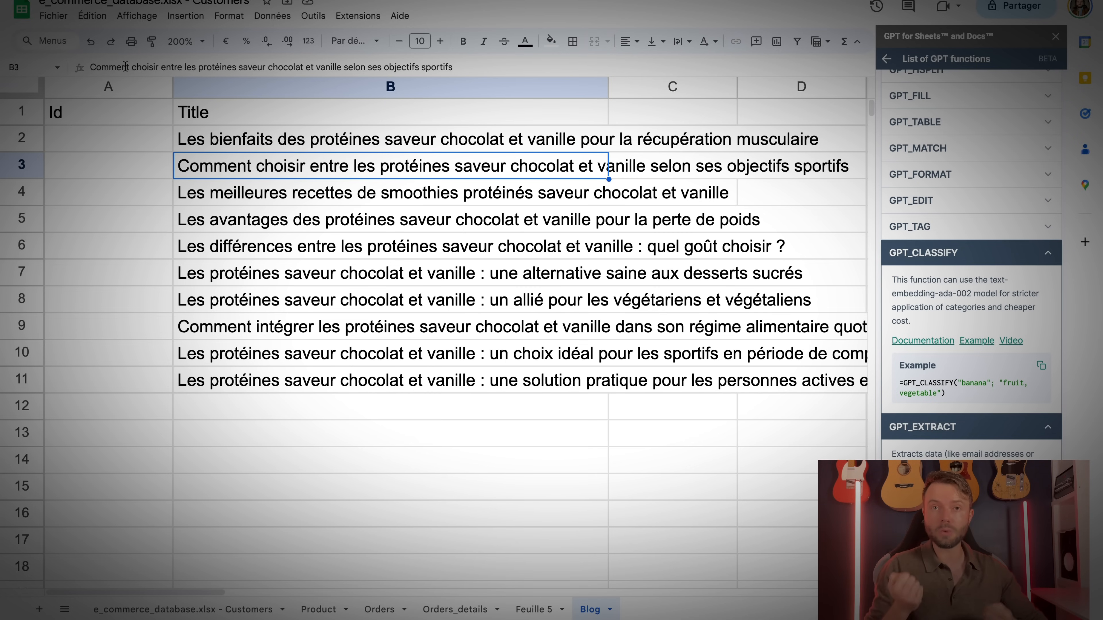
Remove "saveur chocolat et saveur vanille" from the B2 GPT_LIST prompt and rerun the formula.
key("Up")
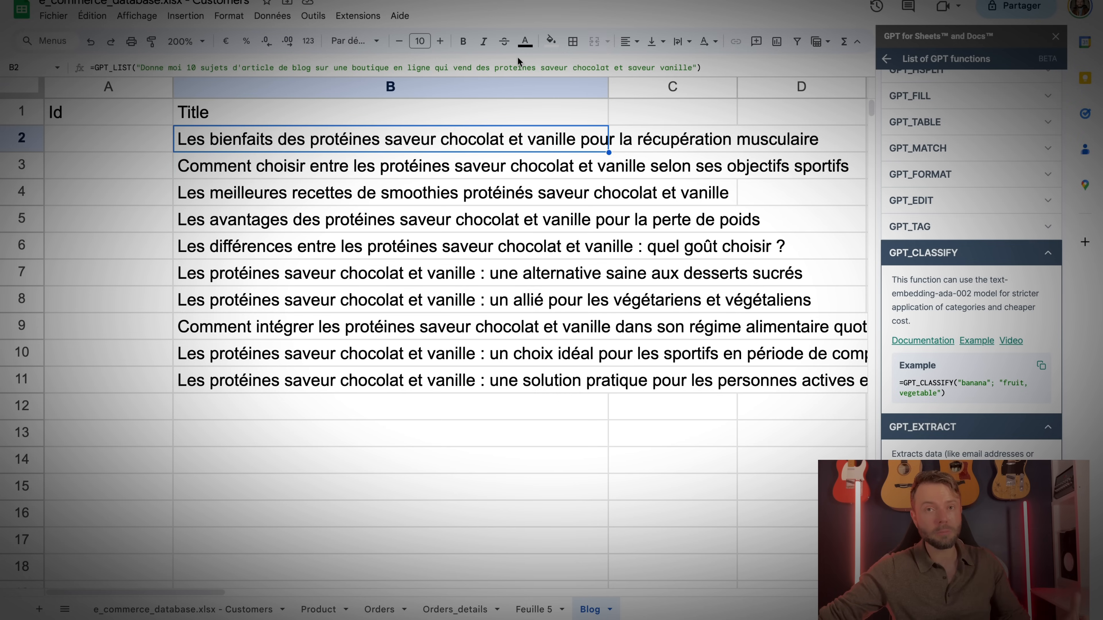
key("Return")
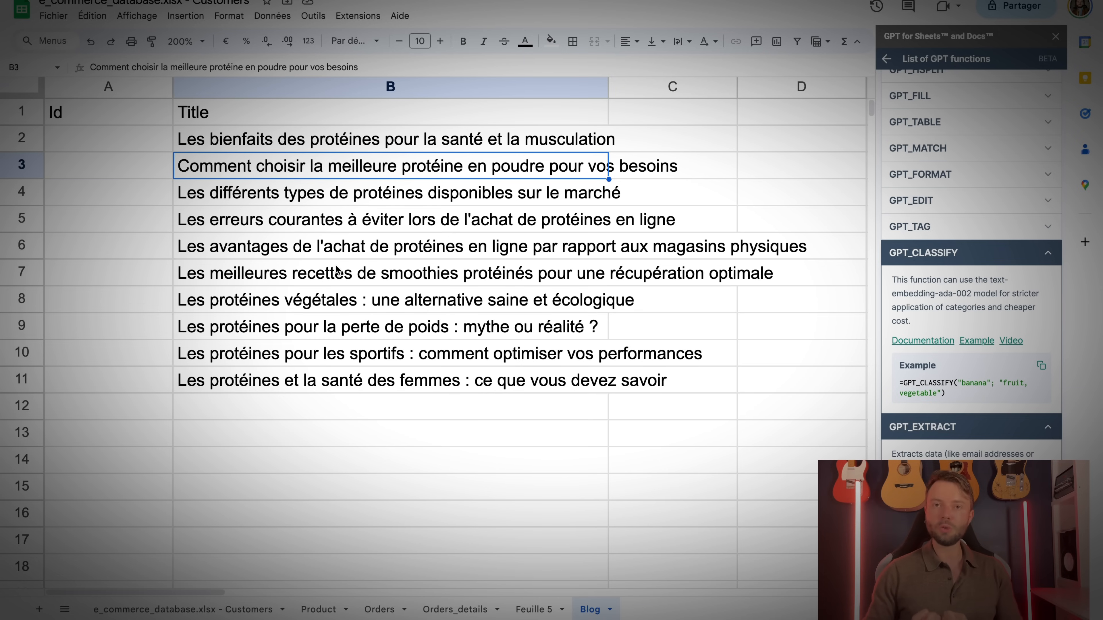
Copy the generated titles in B2:B11 and paste them back over themselves as values only.
left_click(238, 139)
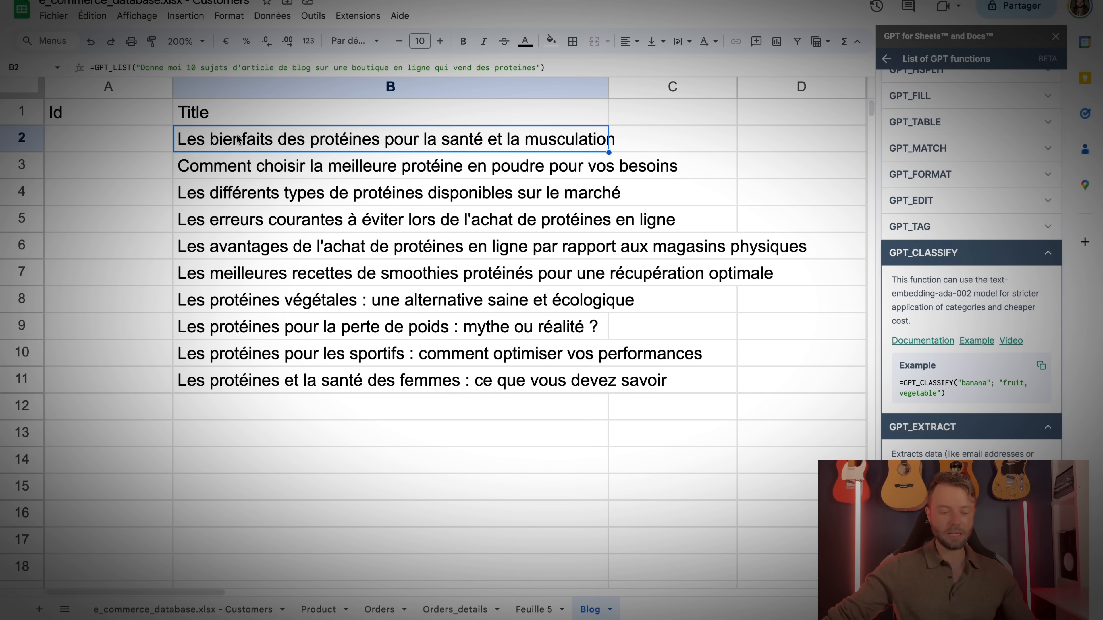
left_click(248, 385, "shift")
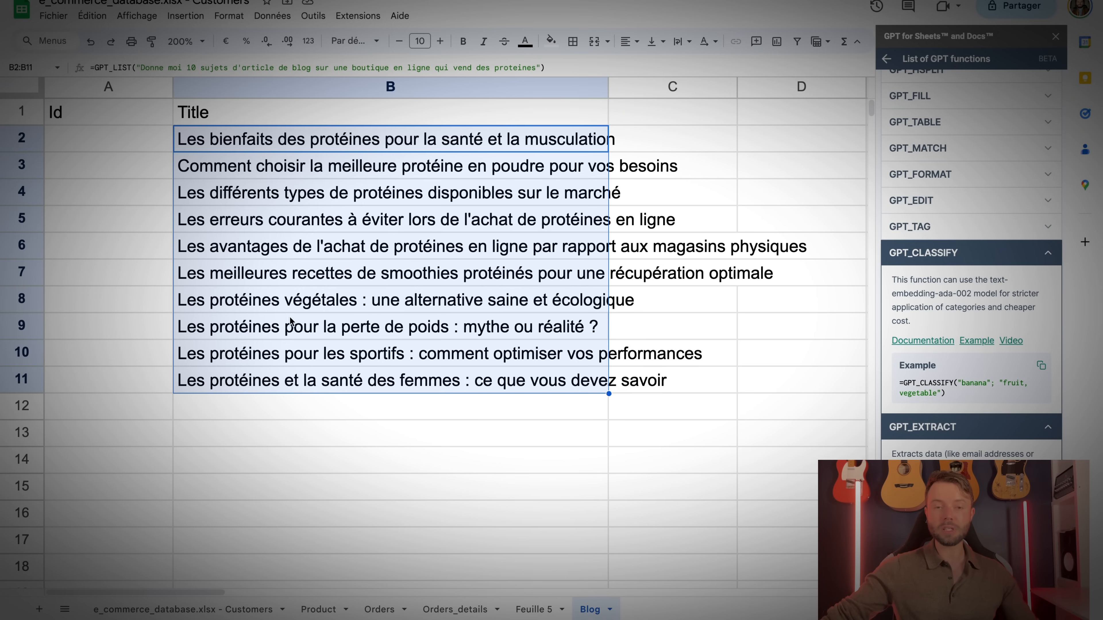
right_click(304, 208)
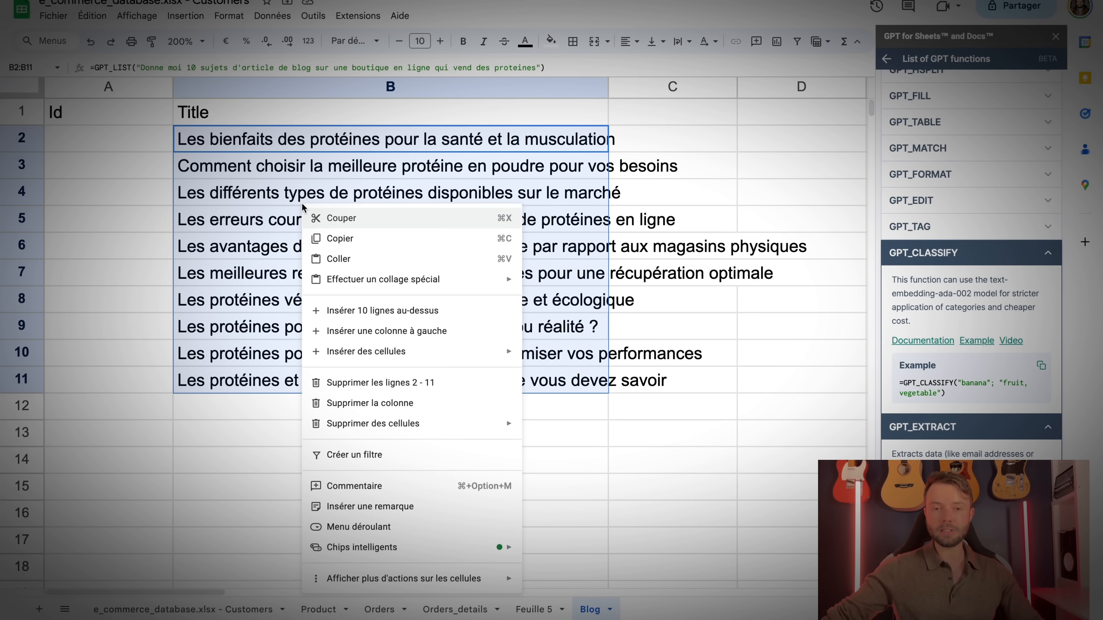
left_click(359, 247)
right_click(309, 229)
mouse_move(406, 301)
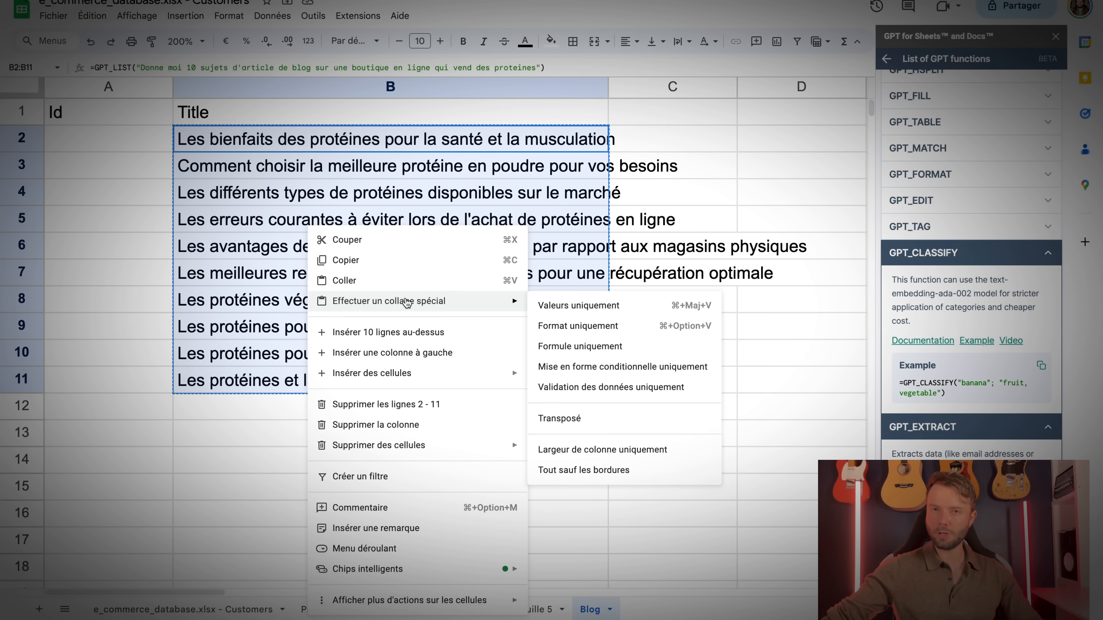
left_click(576, 311)
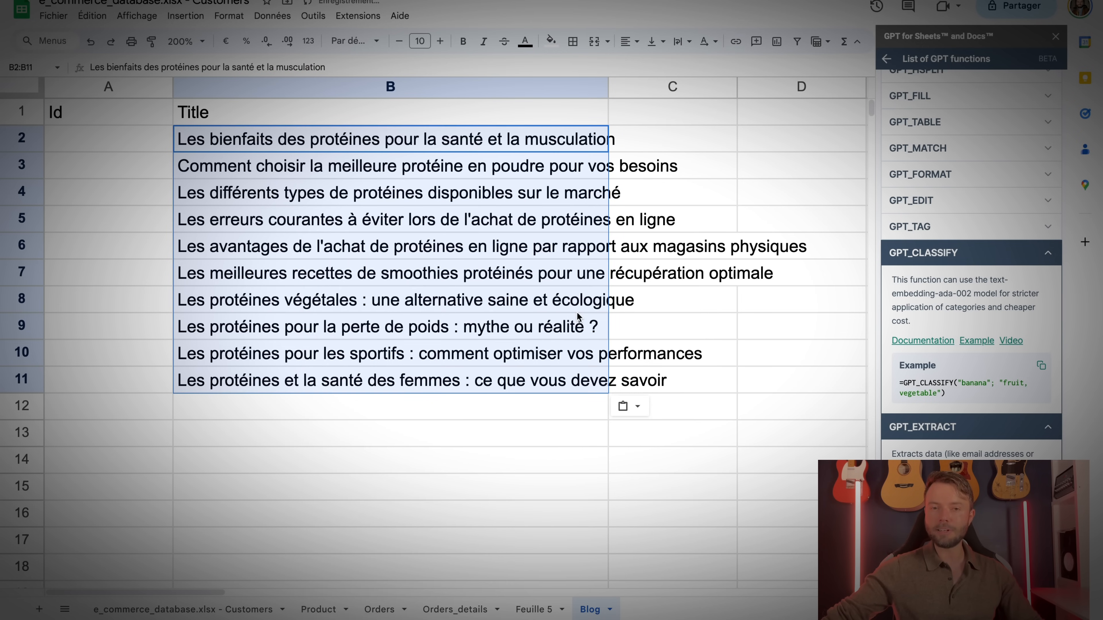
Try clearing individual titles from the pasted list, in cells B8 and B2.
left_click(372, 301)
key("Delete")
key("Up")
key("Up")
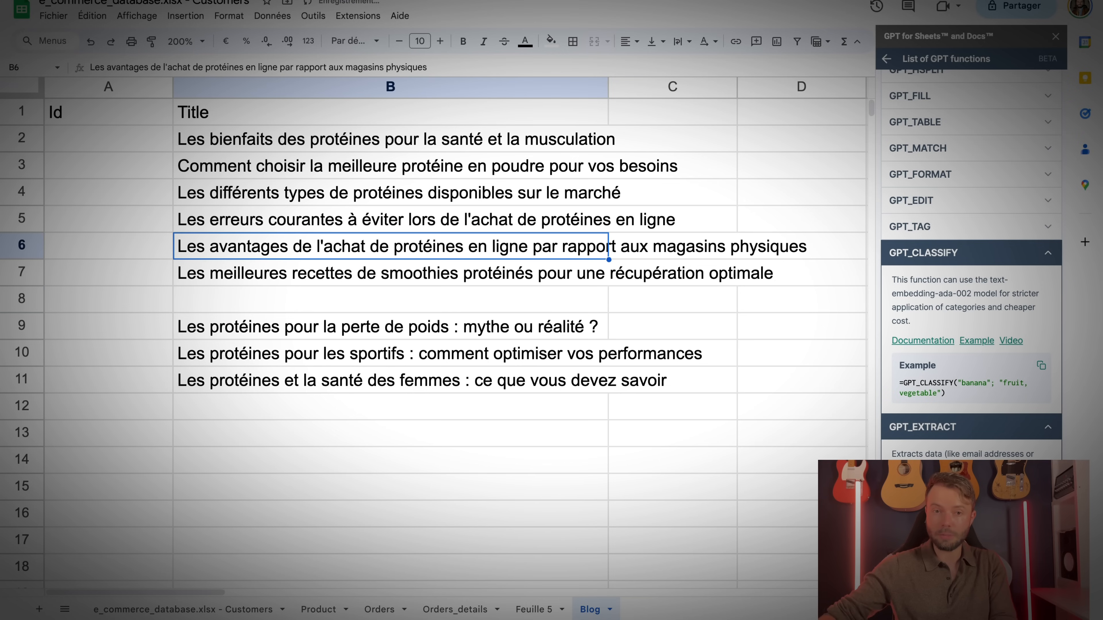
key("Up")
key("Up")
key("Up")
key("Up")
key("Delete")
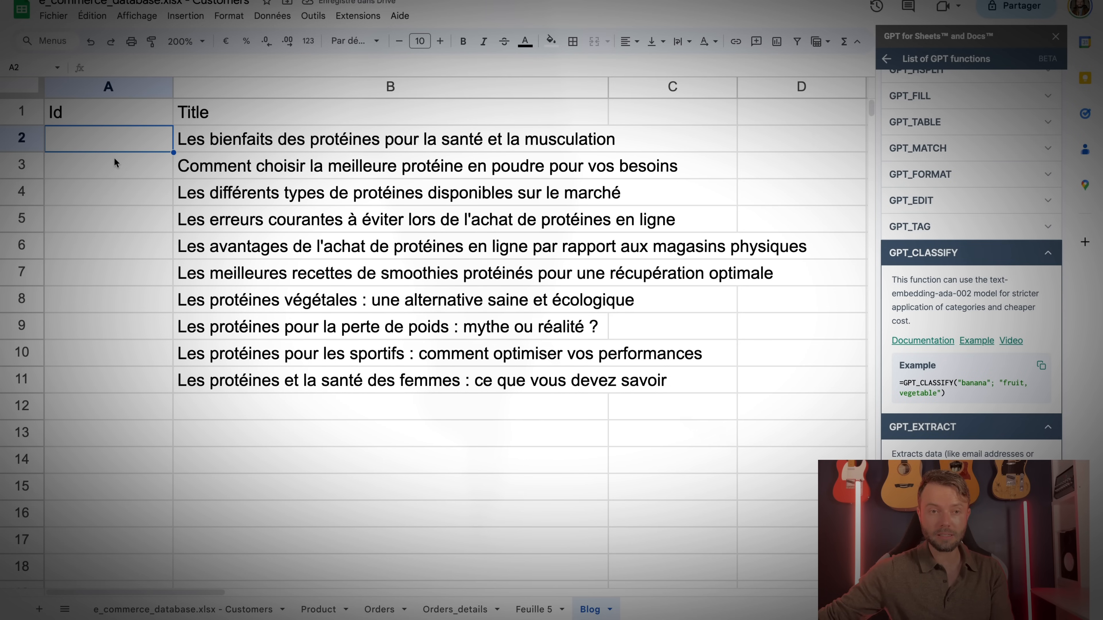
Number the Id column from 1 to 10 in A2:A11 by entering 1 and 2 and extending the series.
type("1")
key("Return")
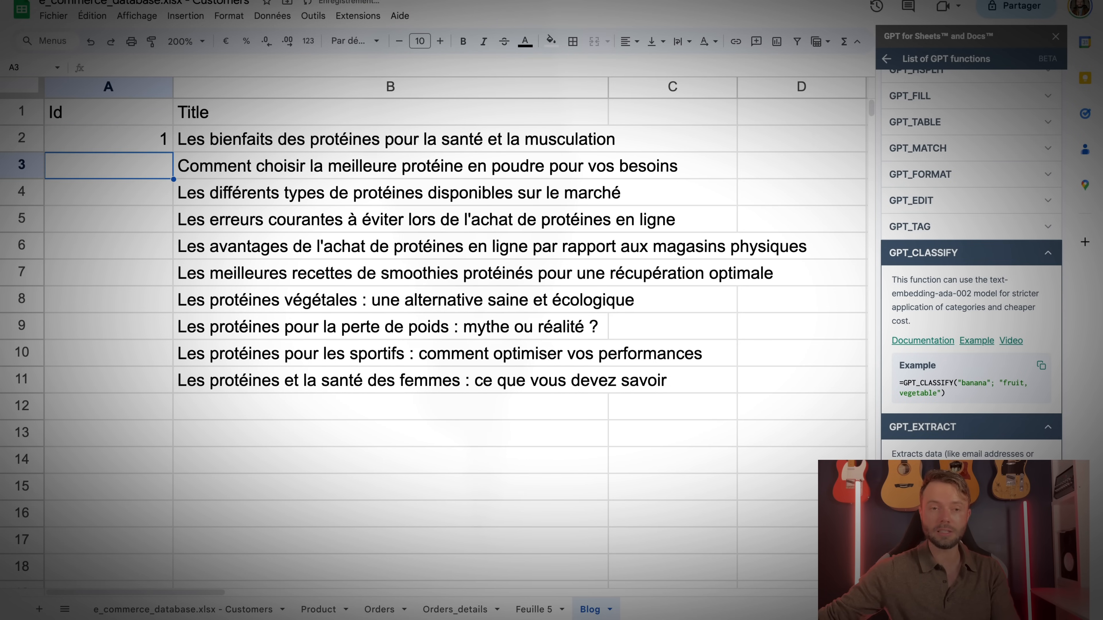
type("2")
key("Return")
left_click_drag(136, 139, 155, 386)
left_click(380, 458)
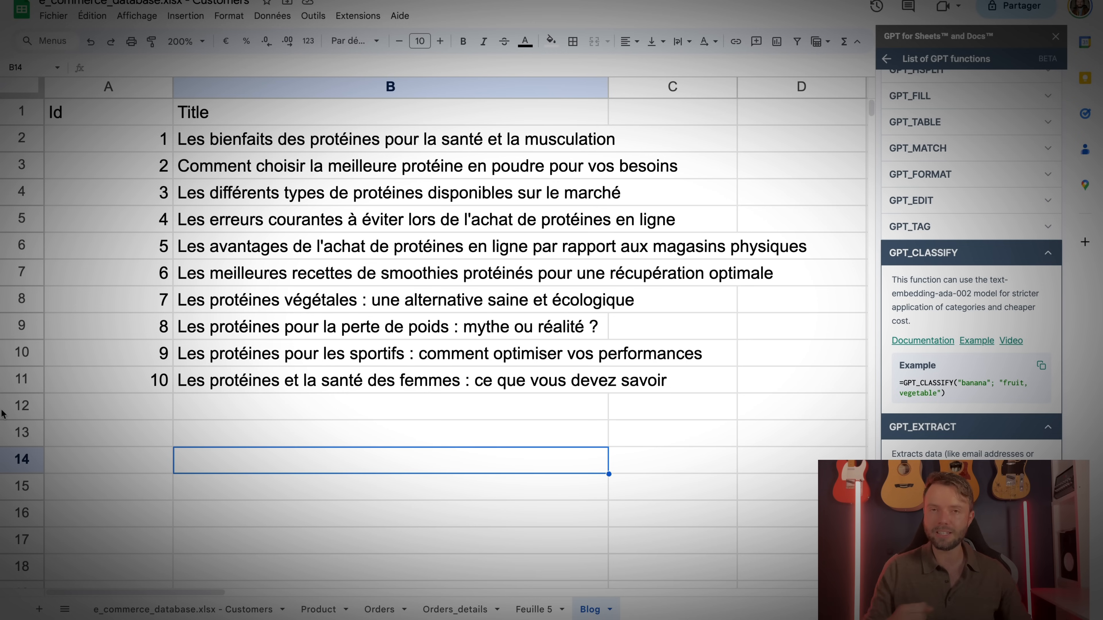
Add the column header "Keywords" in cell C1.
left_click(679, 115)
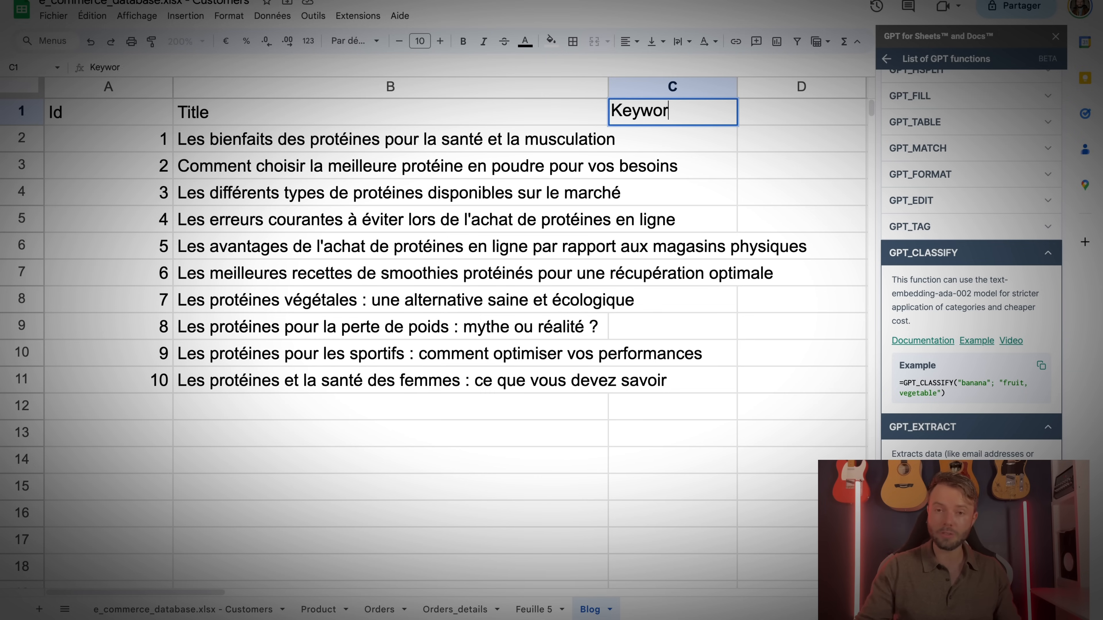
type("ds")
key("Return")
Run =GPT("Donne moi une liste de 10 mots clés séparés par des virgules sur le sujet suivant :";B2) in cell C2.
type("=")
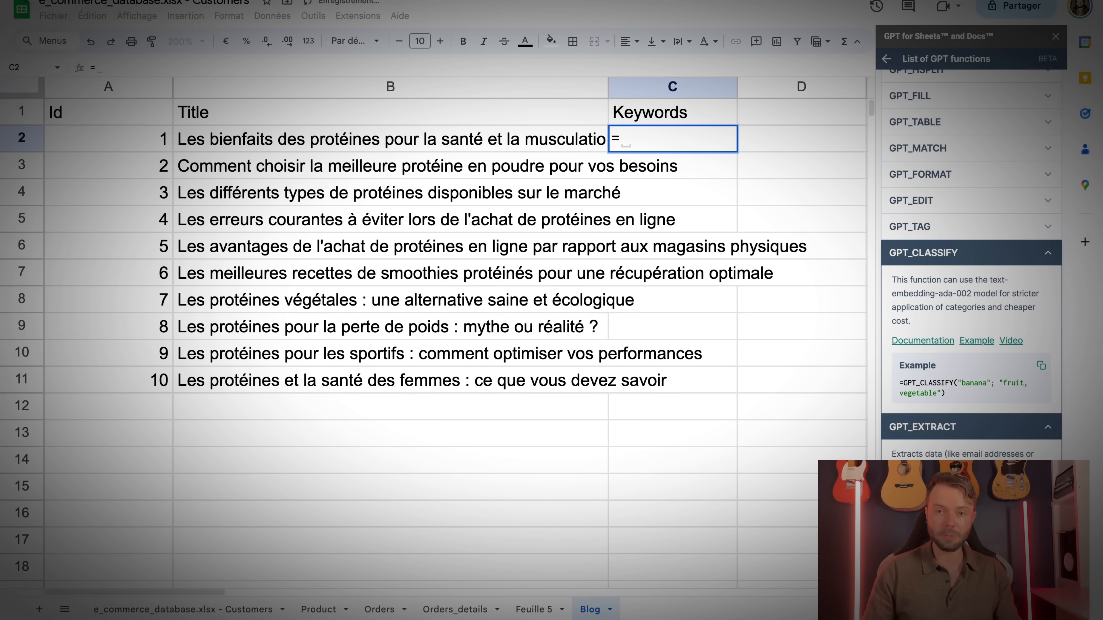
type("GPT")
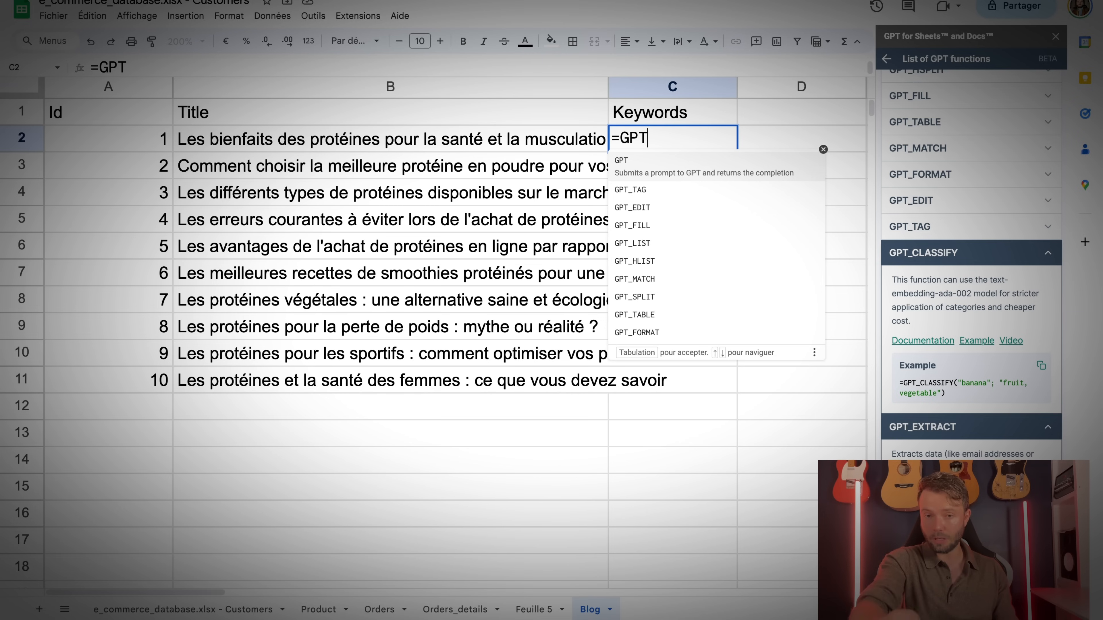
type("(\"Donne moi une")
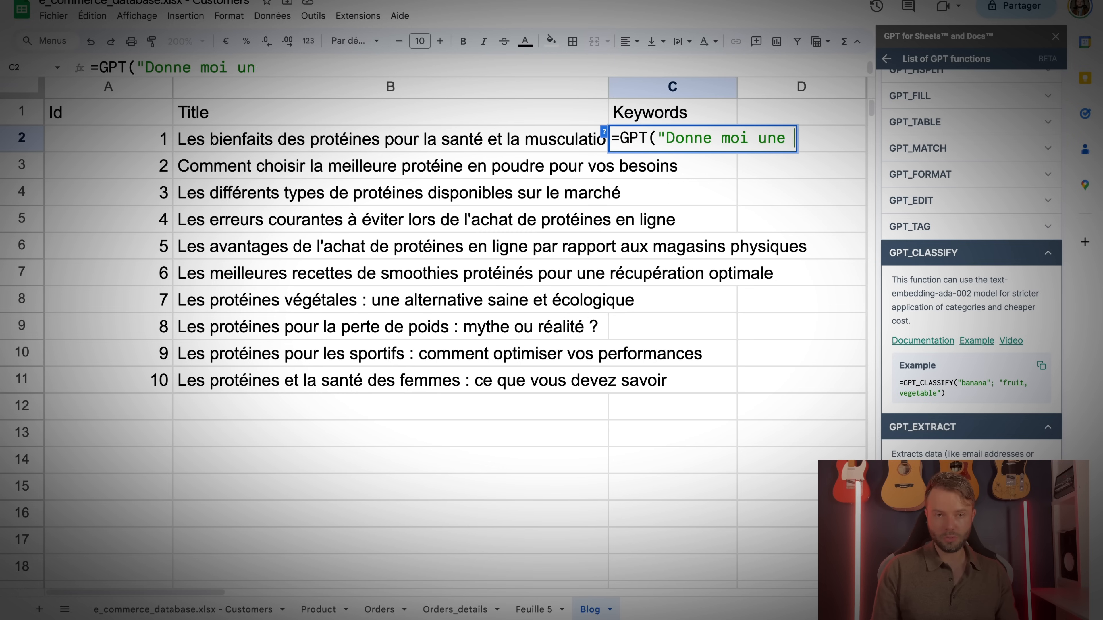
type(" liste de 10 mots")
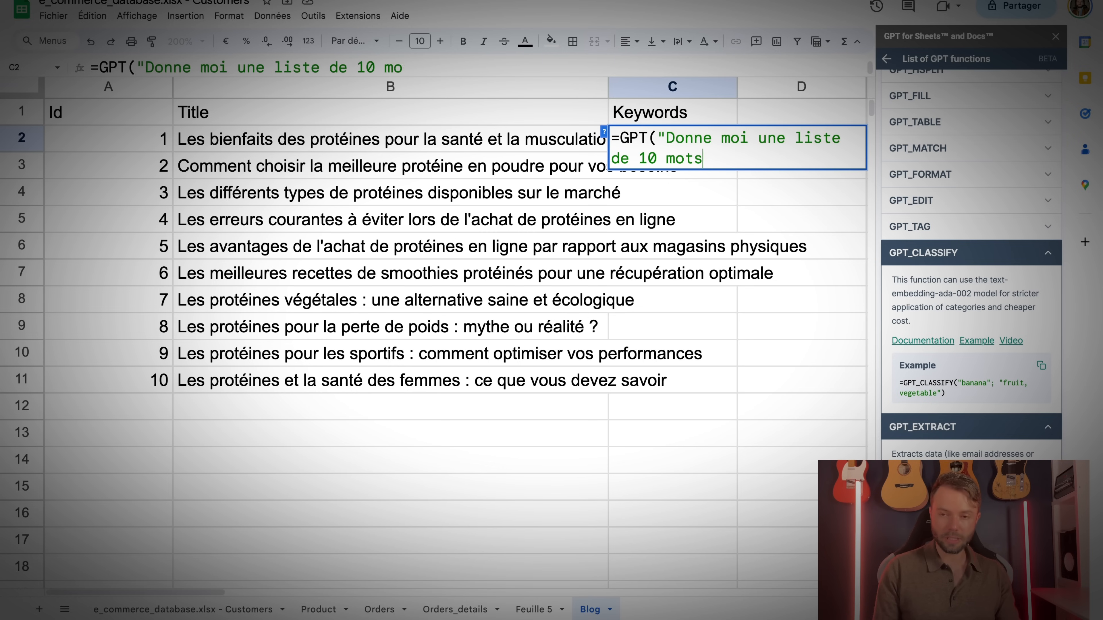
type(" clés séparés par des virgul")
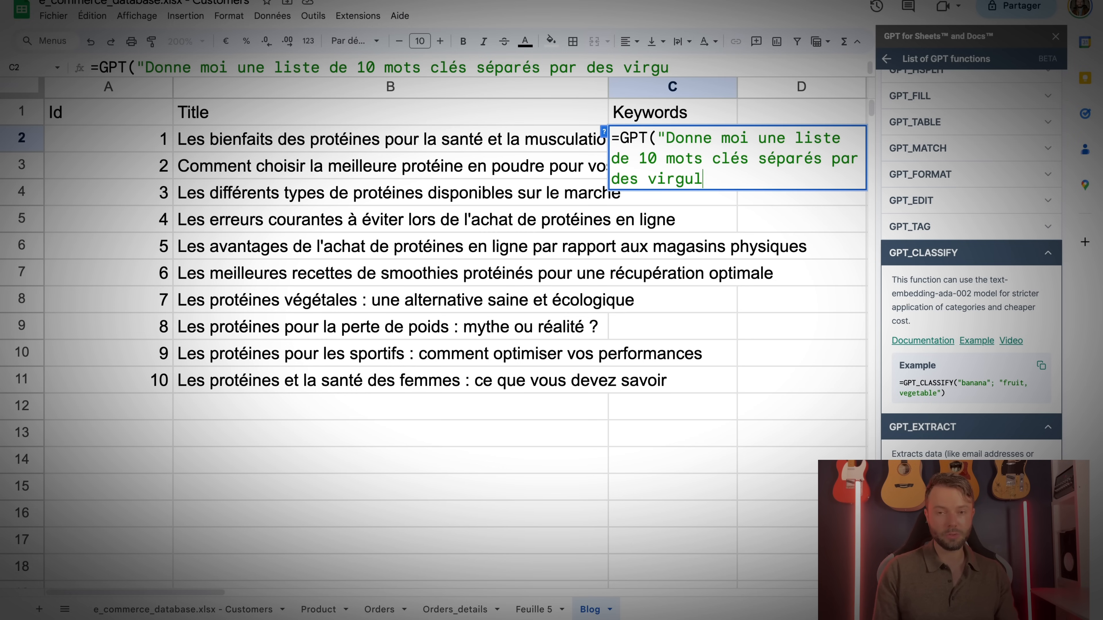
type("es sur le sujet suivan")
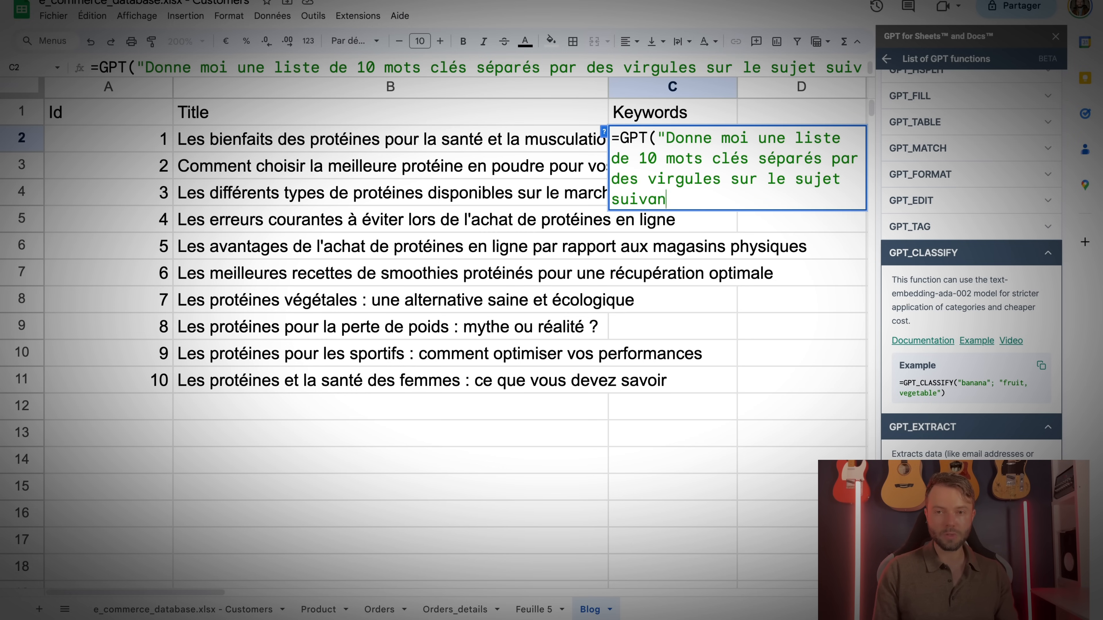
type("t :\"; ")
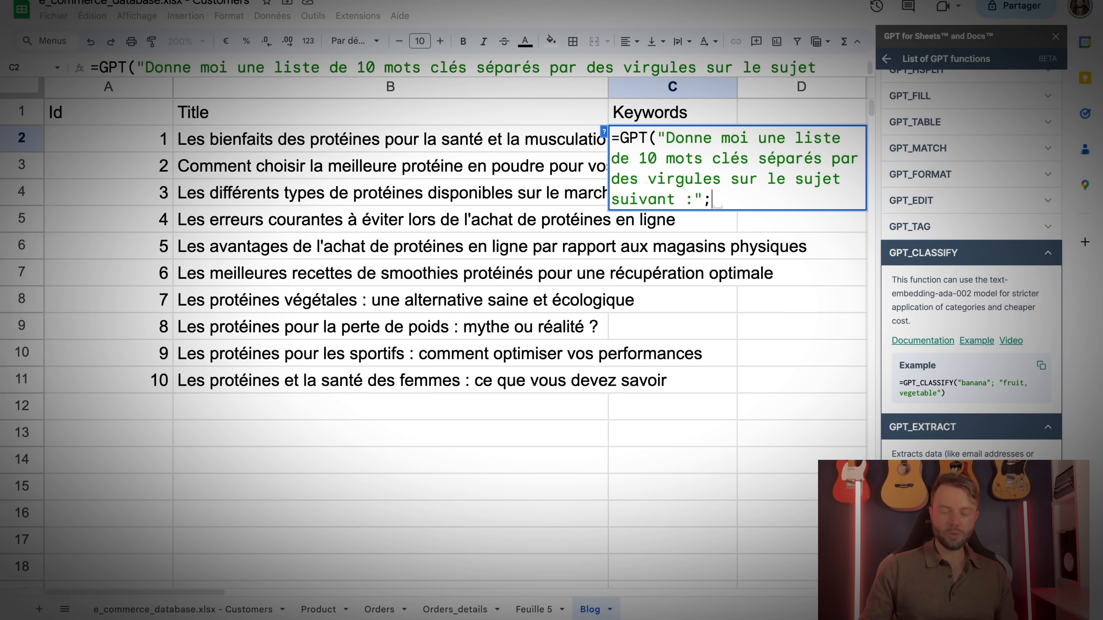
type("B2")
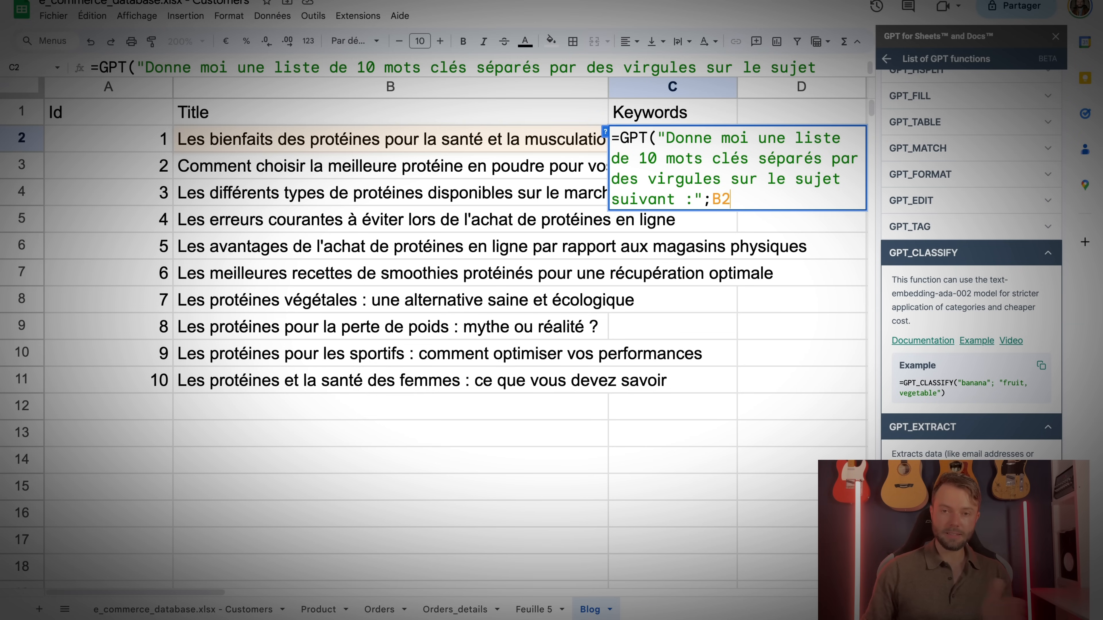
type(")")
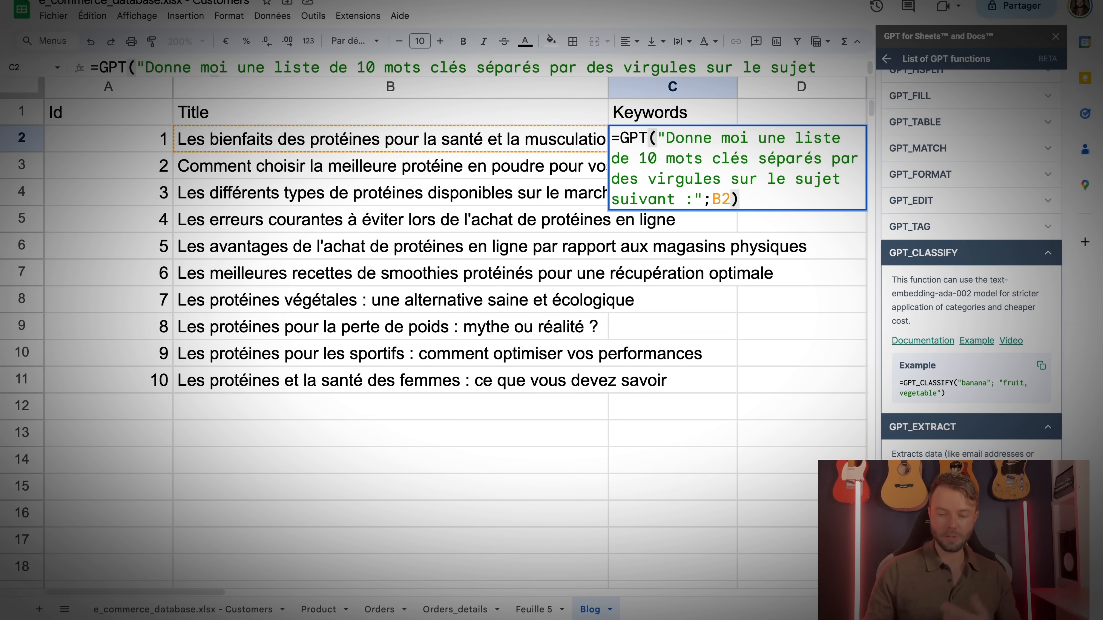
key("Return")
Fill the C2 keyword formula down to C11 and check the copied formula in C8.
left_click(736, 151)
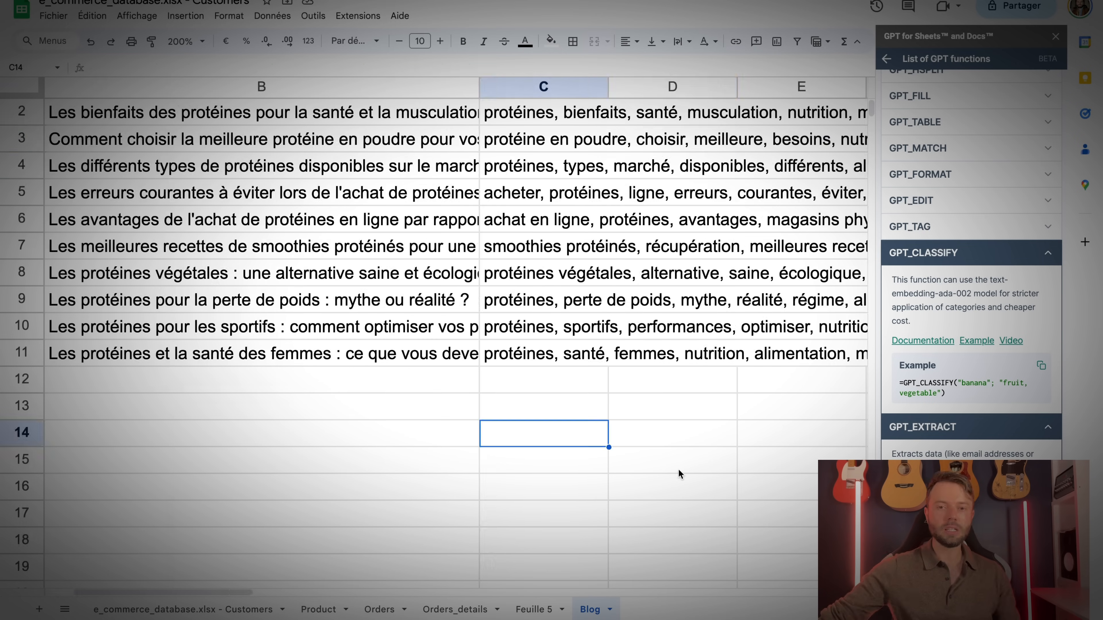
scroll(678, 469, "up", 1)
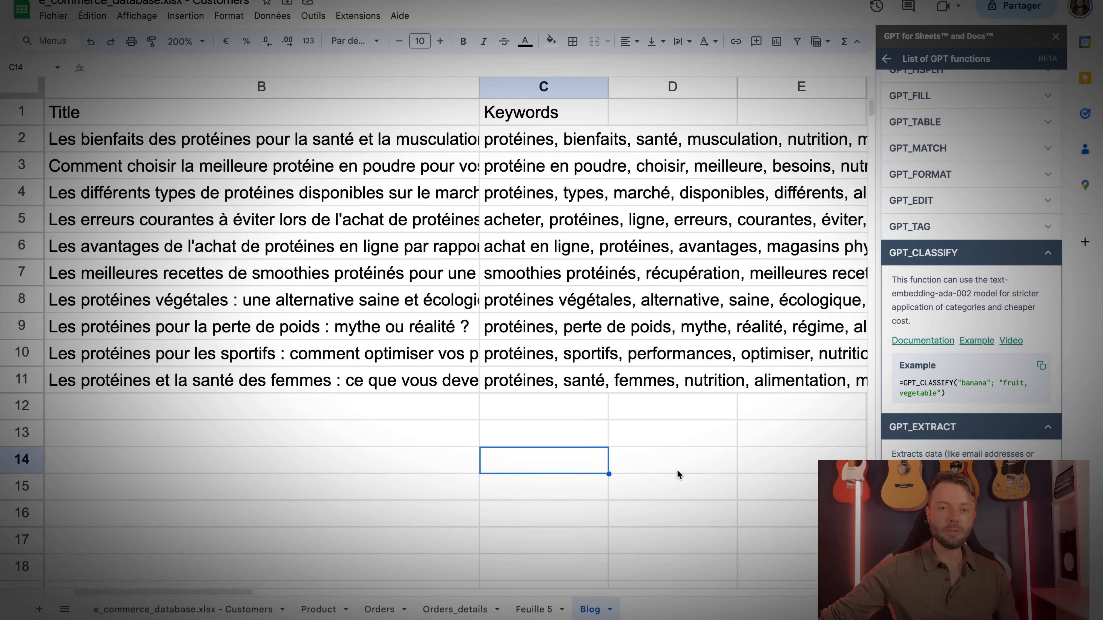
left_click(552, 289)
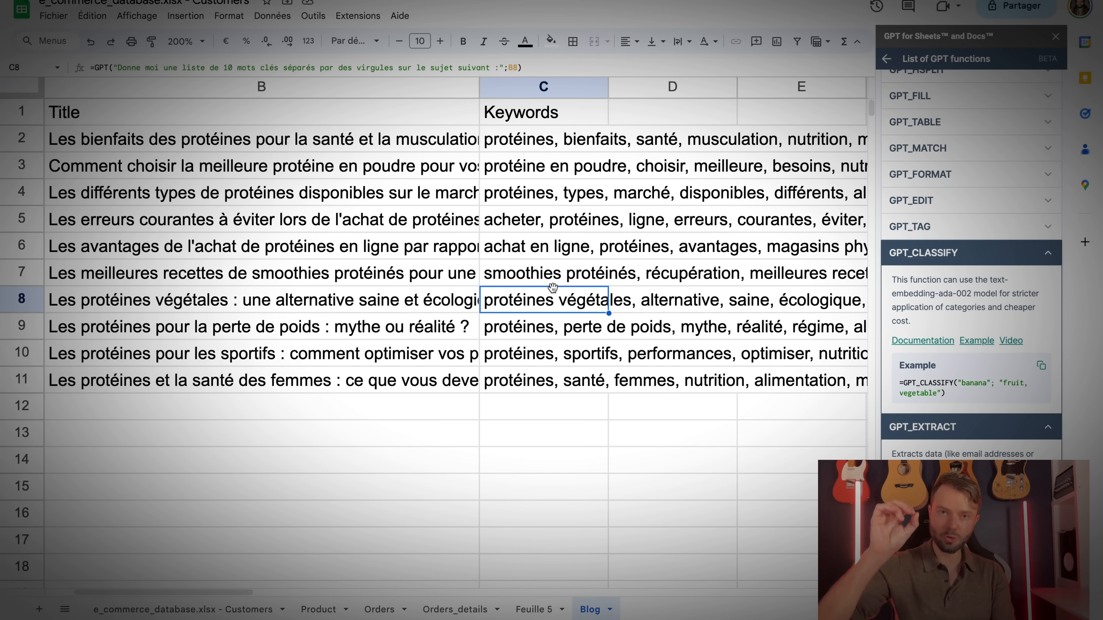
Review the generated keyword lists in column C and inspect the formula in cell C9.
key("Down")
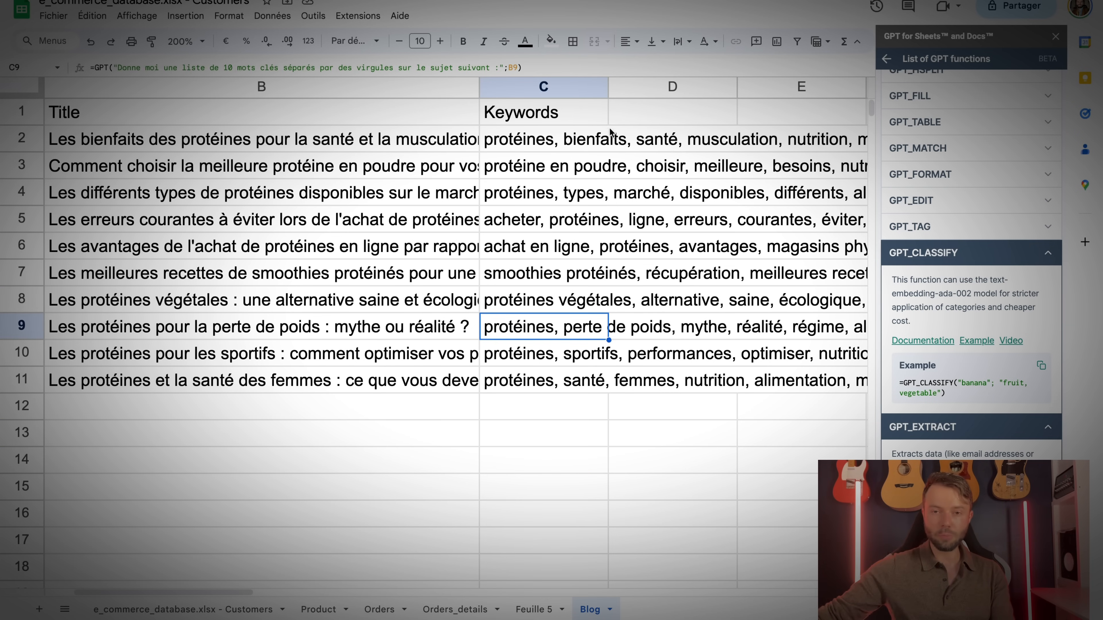
scroll(610, 130, "right", 2)
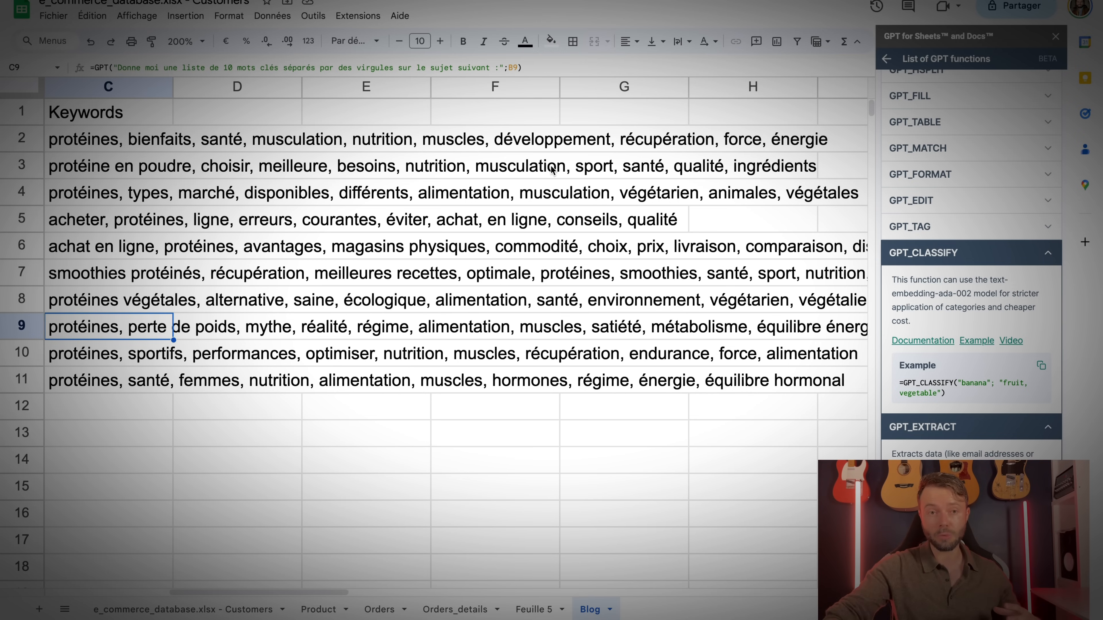
left_click(323, 67)
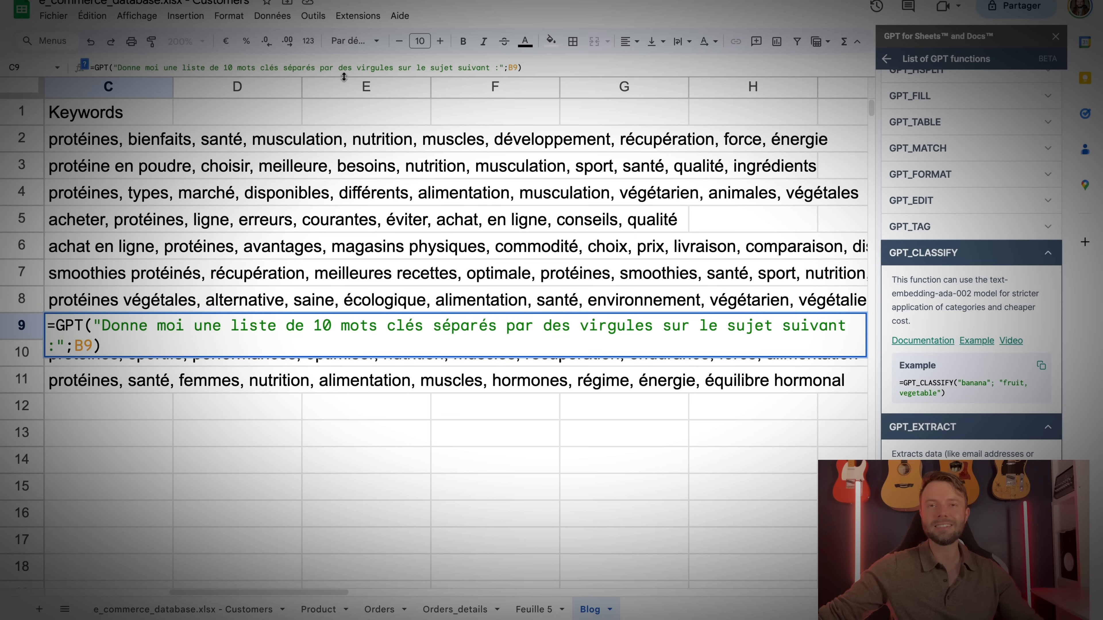
key("Escape")
scroll(328, 84, "left", 5)
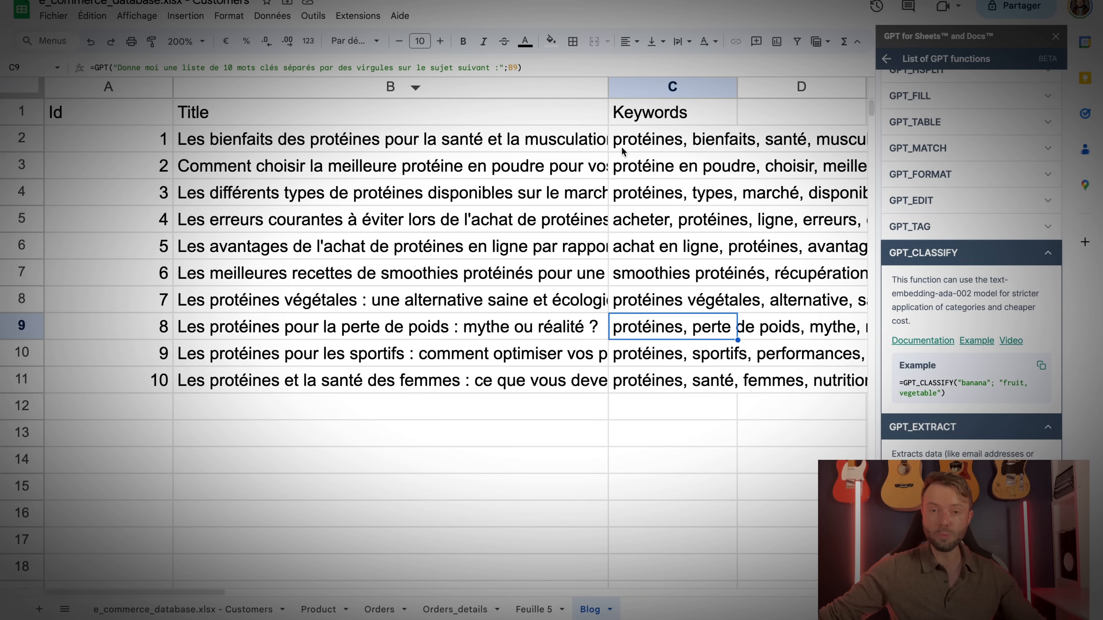
Replace the keyword formulas in C2:C11 with their results by copying the range and pasting values only over it.
left_click(668, 142)
left_click(665, 382, "shift")
right_click(664, 384)
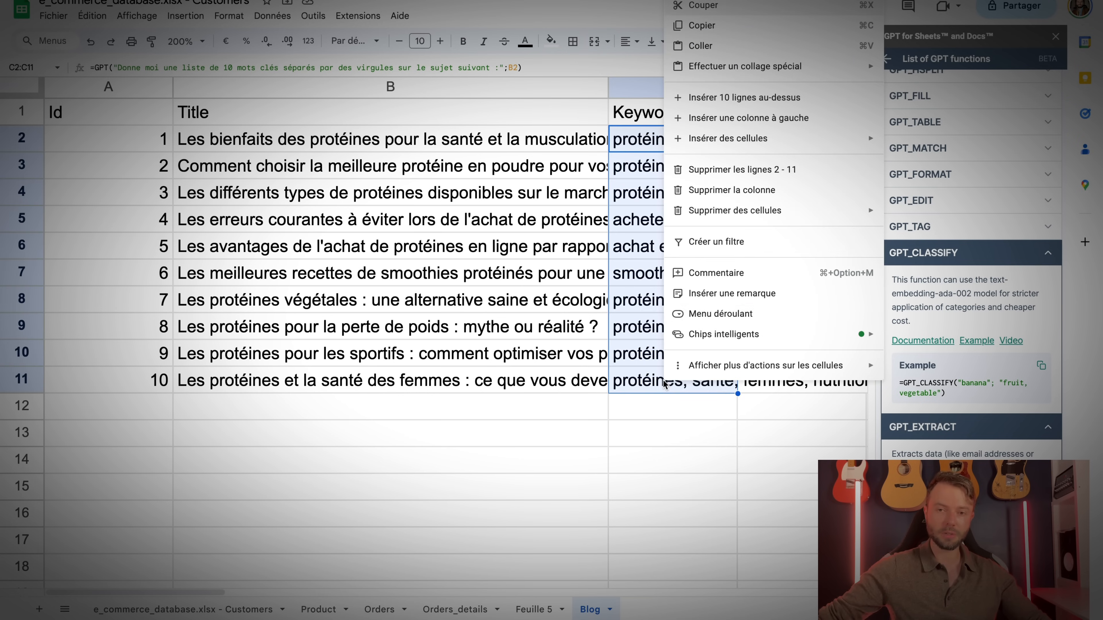
left_click(696, 30)
right_click(699, 218)
mouse_move(745, 290)
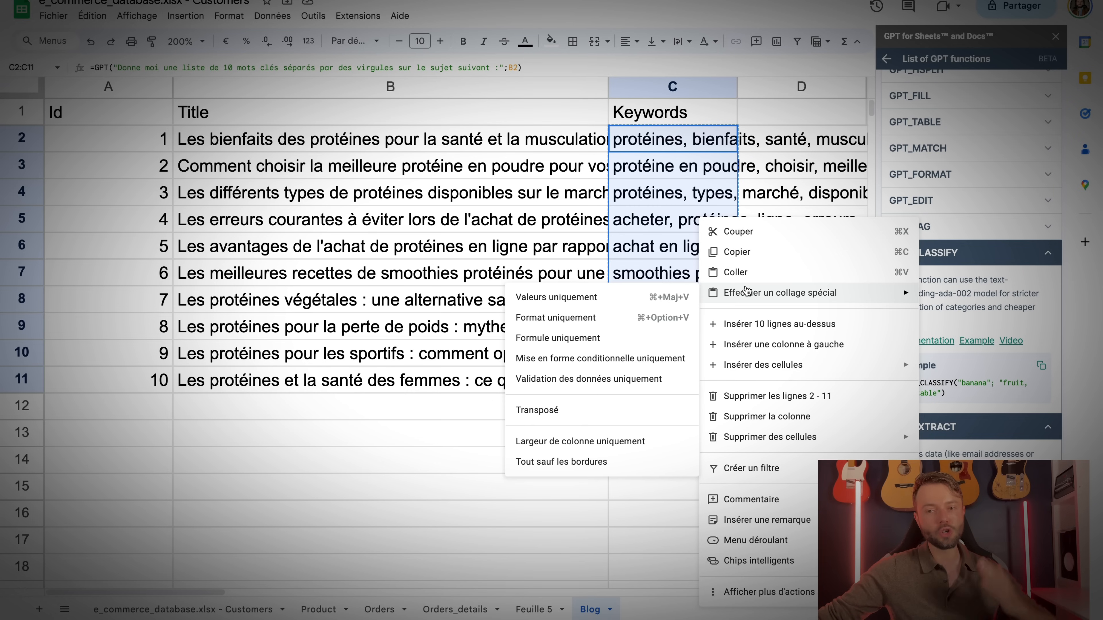
left_click(630, 301)
left_click(702, 403)
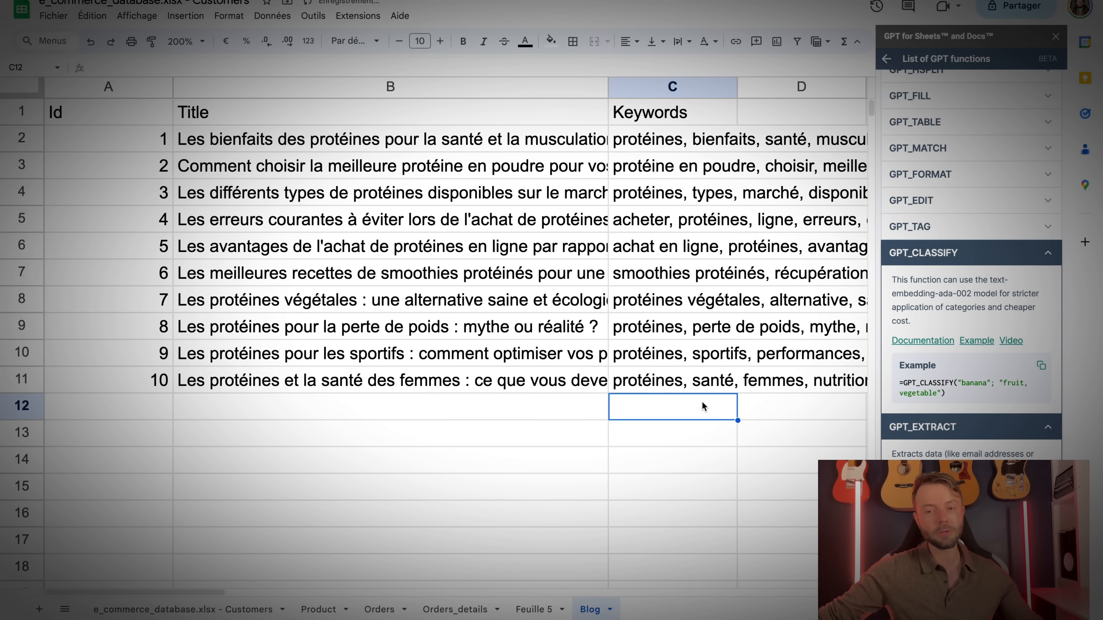
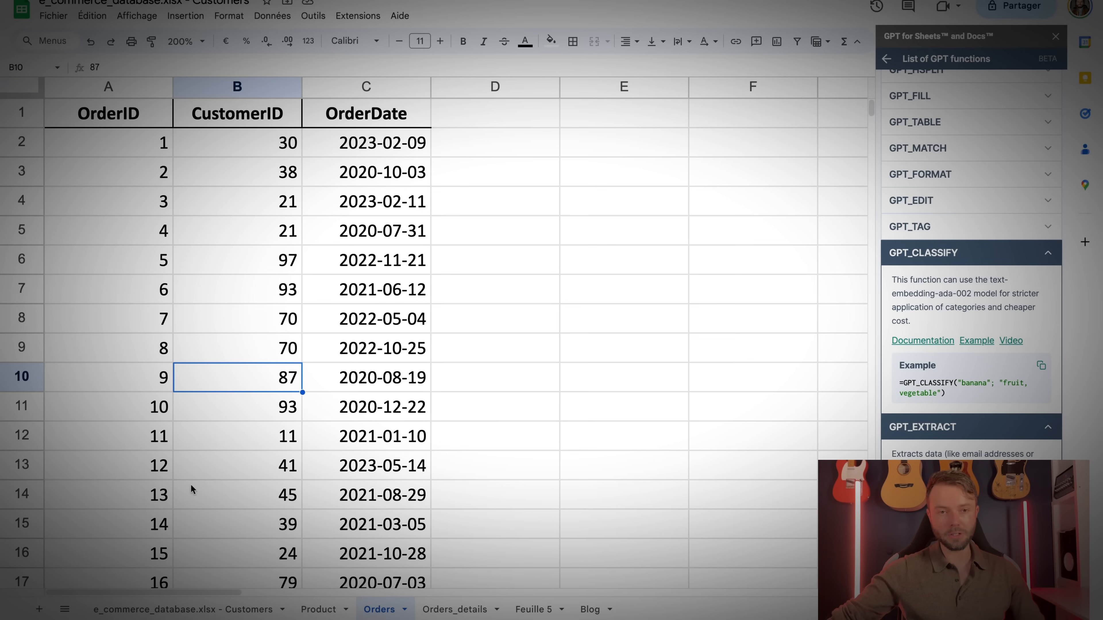
In the Orders sheet, enter the same customer ID as in B25 into B26 and copy it to B27:B30.
scroll(222, 253, "down", 10)
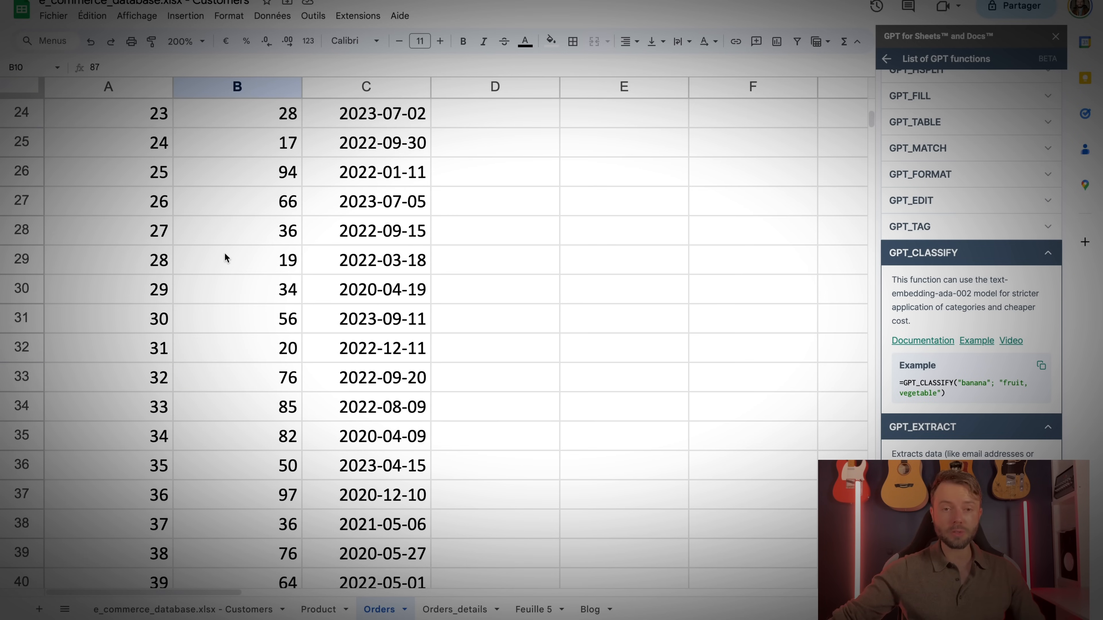
left_click(222, 172)
type("17")
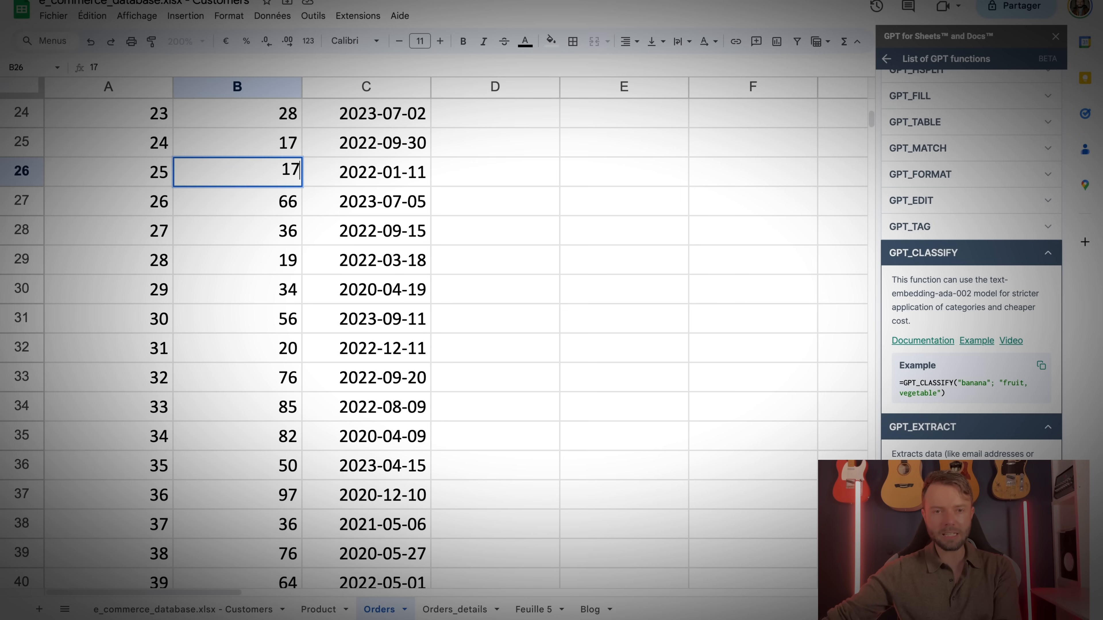
key("Return")
left_click(257, 175)
key("super+c")
left_click_drag(274, 212, 278, 289)
key("super+v")
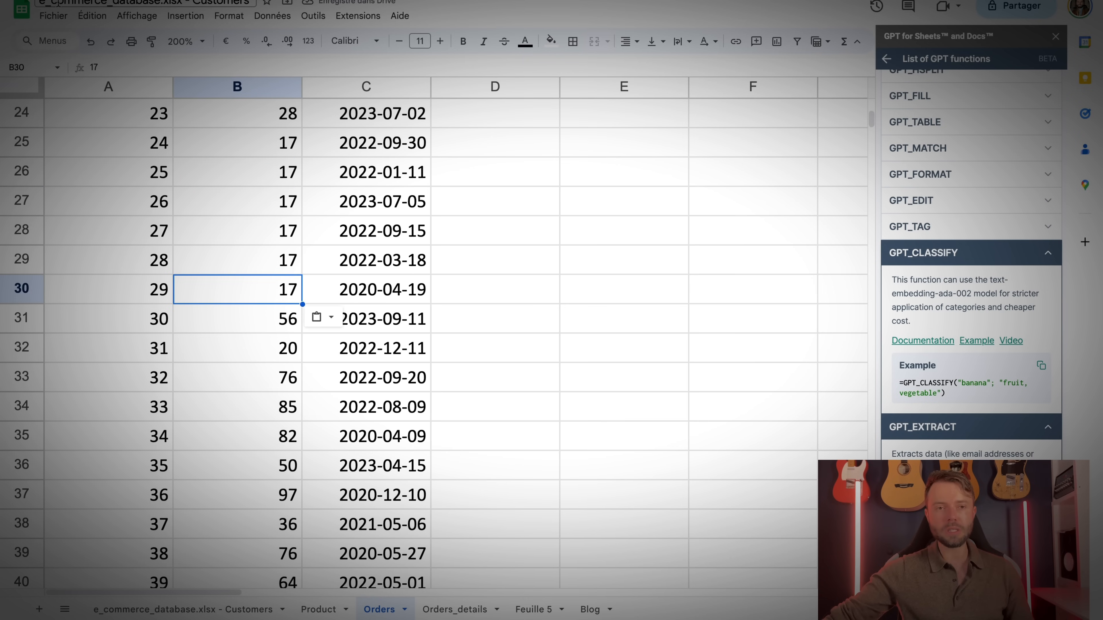
Open the download options for the spreadsheet file.
left_click(52, 16)
mouse_move(91, 16)
mouse_move(52, 16)
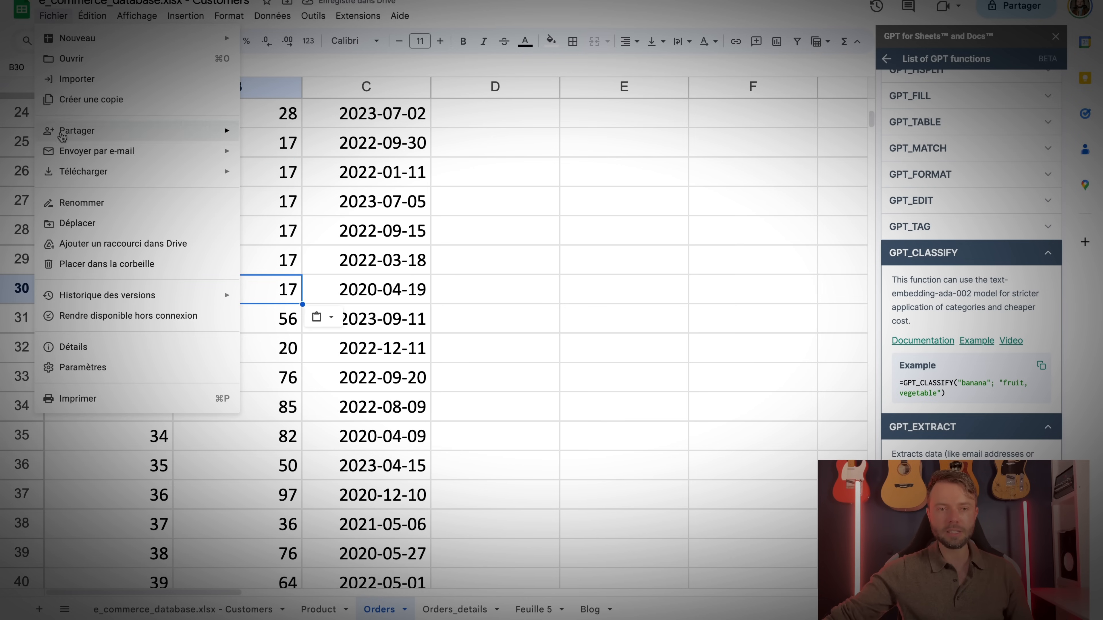
mouse_move(82, 171)
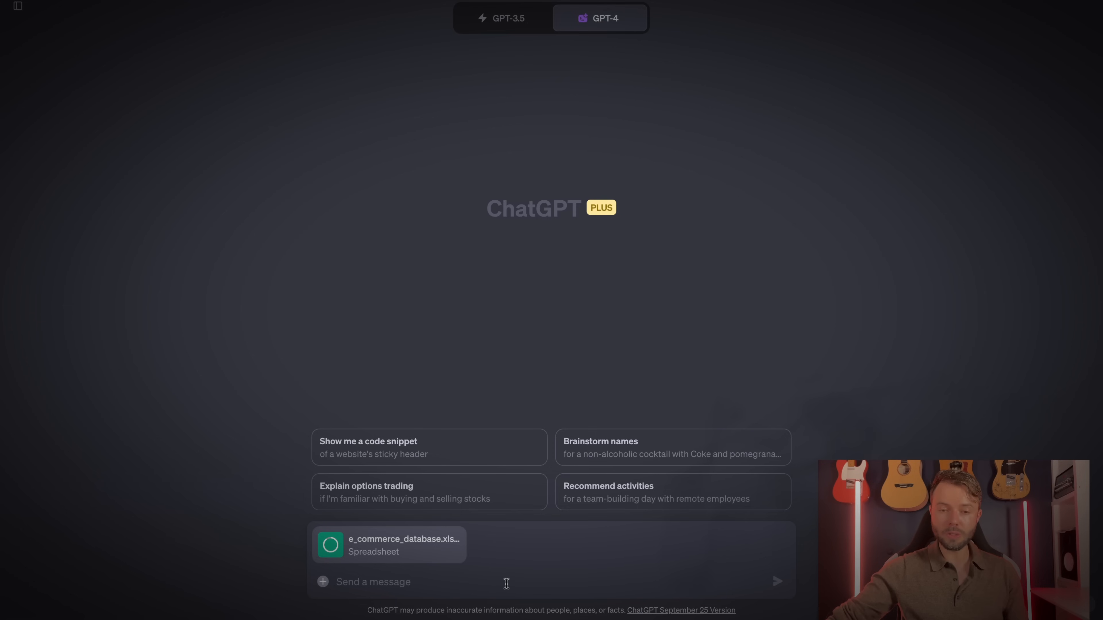
In ChatGPT with the spreadsheet attached, send "Quel est le client qui achète le plus souvent ? donne moi son nom et prénom".
type("Quel est")
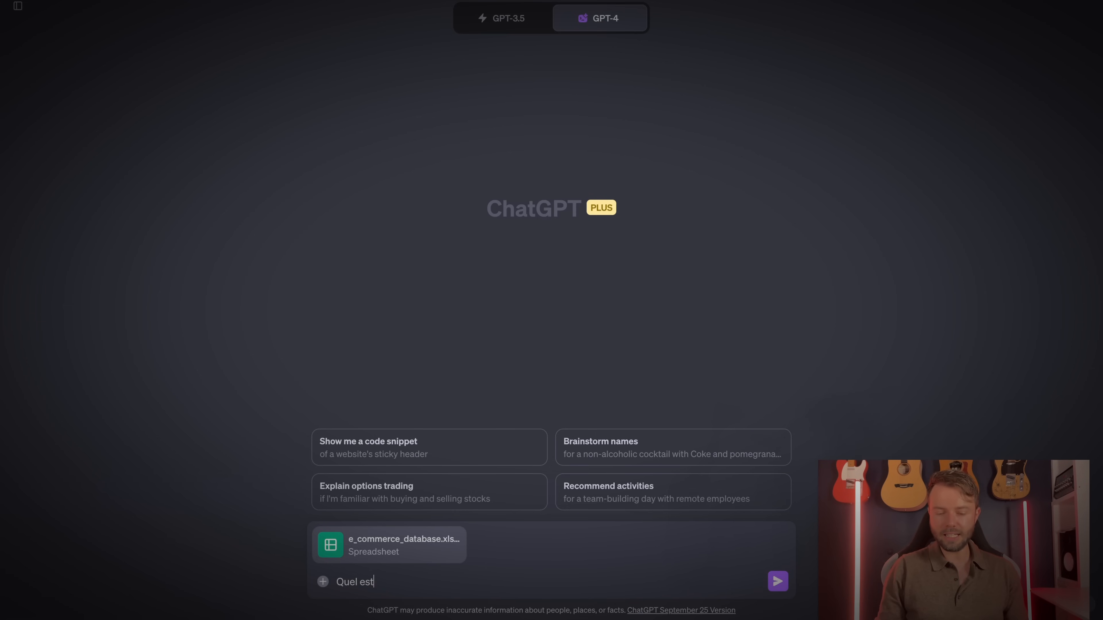
type(" le client qui achète")
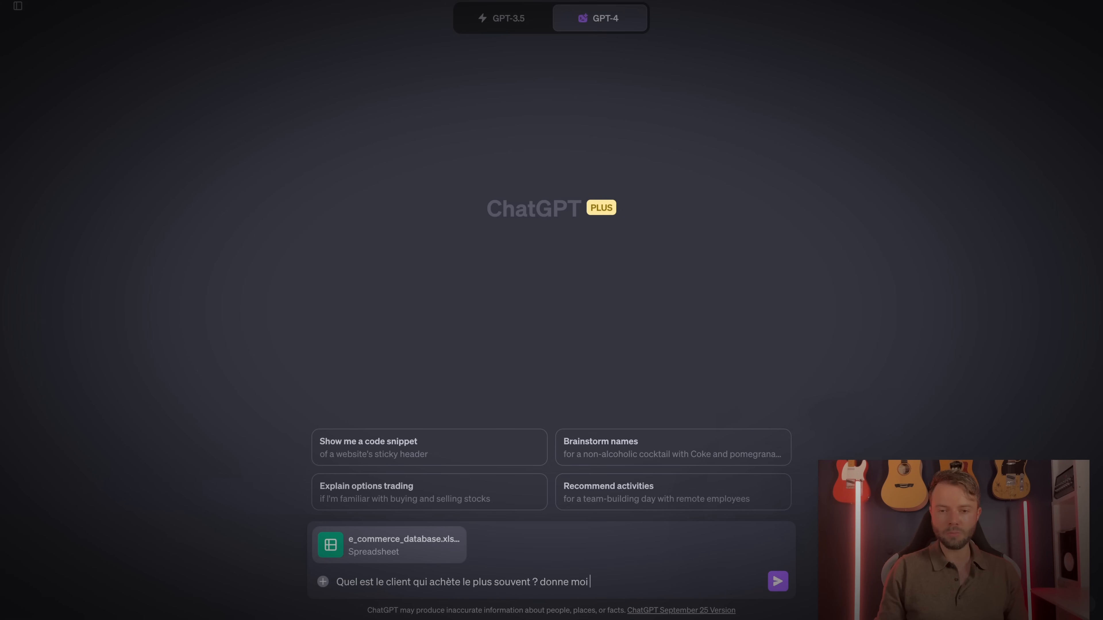
type(" le plus souvent ? donne moi son nom et prénom")
key("Return")
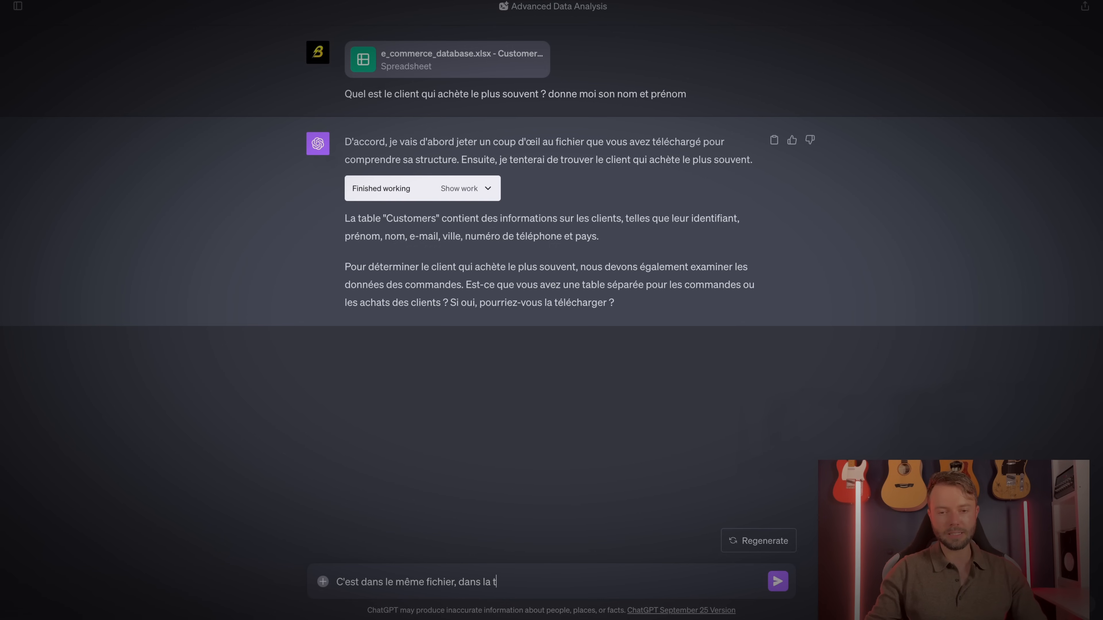
Reply to ChatGPT with "C'est dans le même fichier, dans la table "orders"".
type("able \"ord")
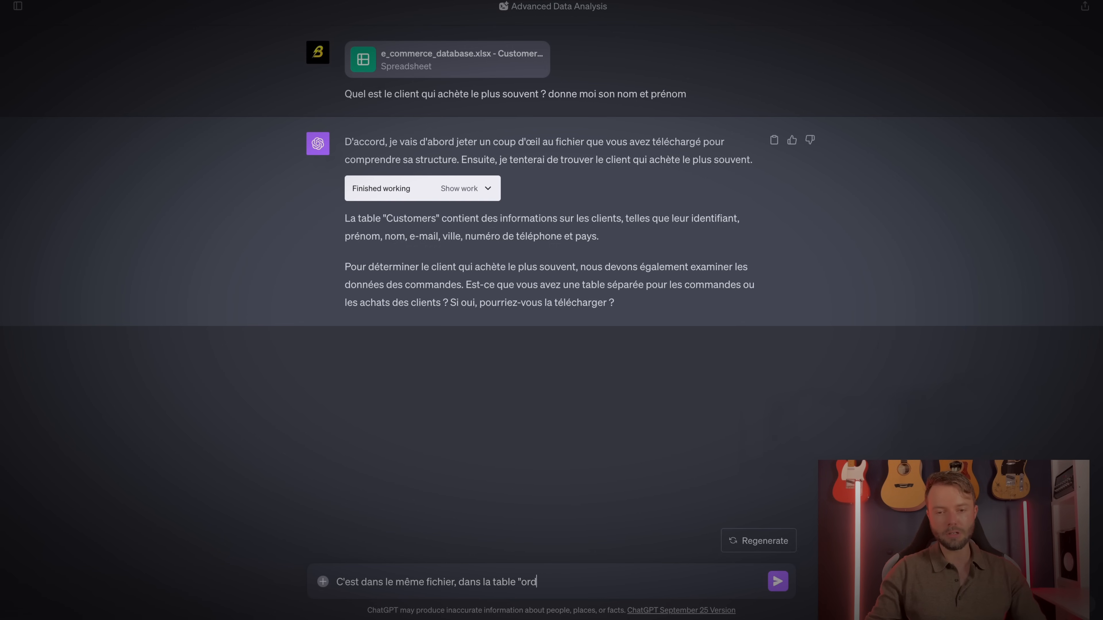
type("ers\"")
key("Return")
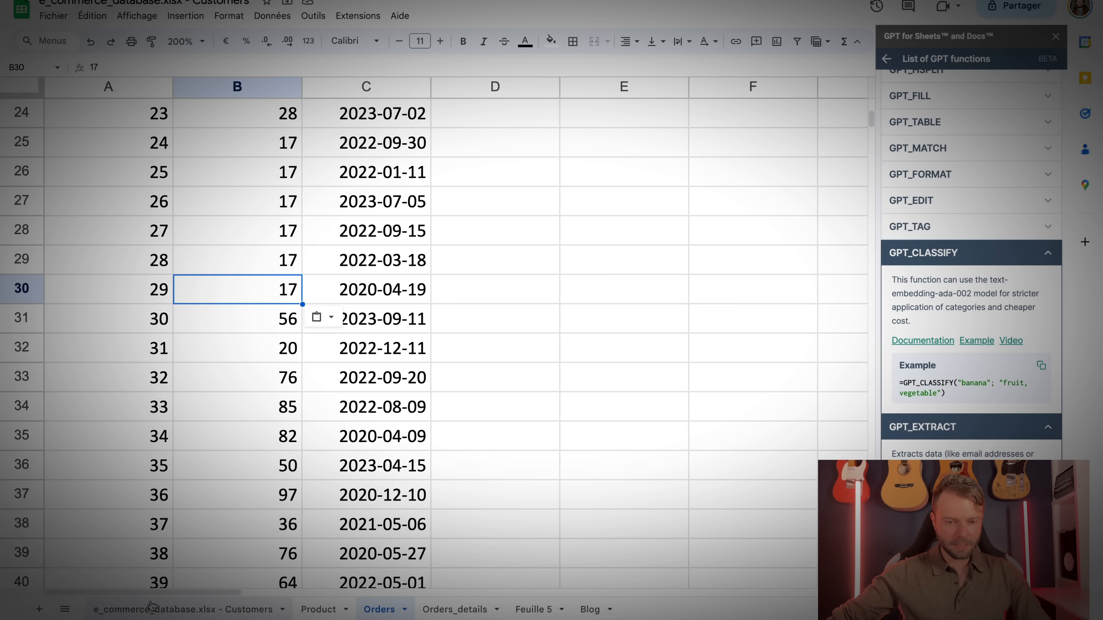
Switch back to the spreadsheet and find the repeated order customer's record in row 18 of the Customers sheet.
left_click(152, 607)
left_click(81, 365)
left_click(347, 382)
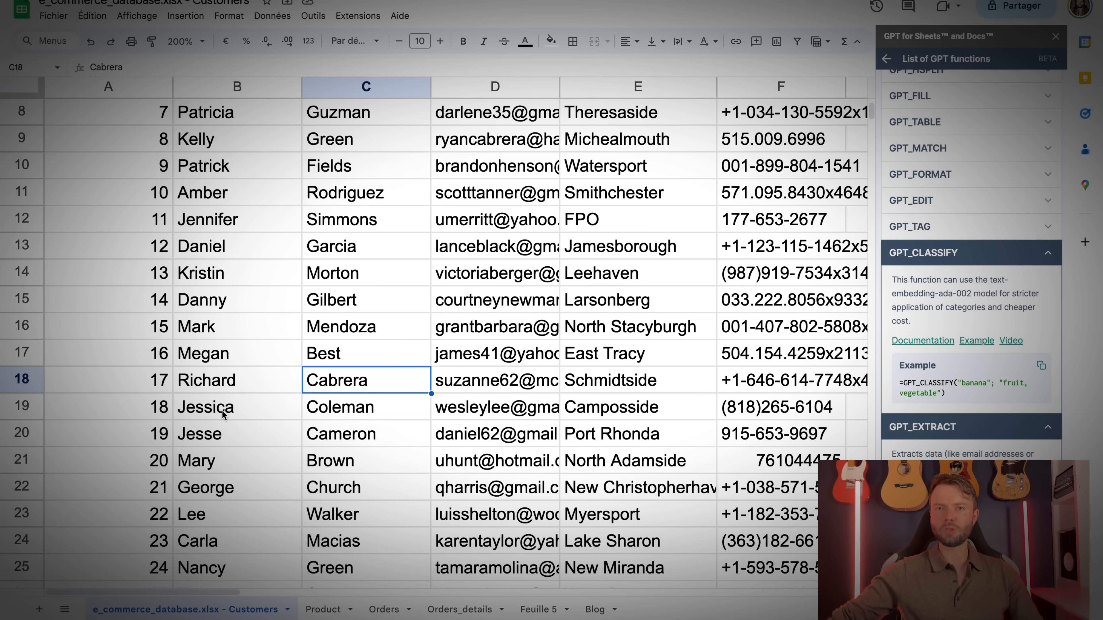
Search the Customers sheet for the other customer's first name and step through the matches to the last one.
left_click(222, 413)
key("ctrl+f")
type("nancy")
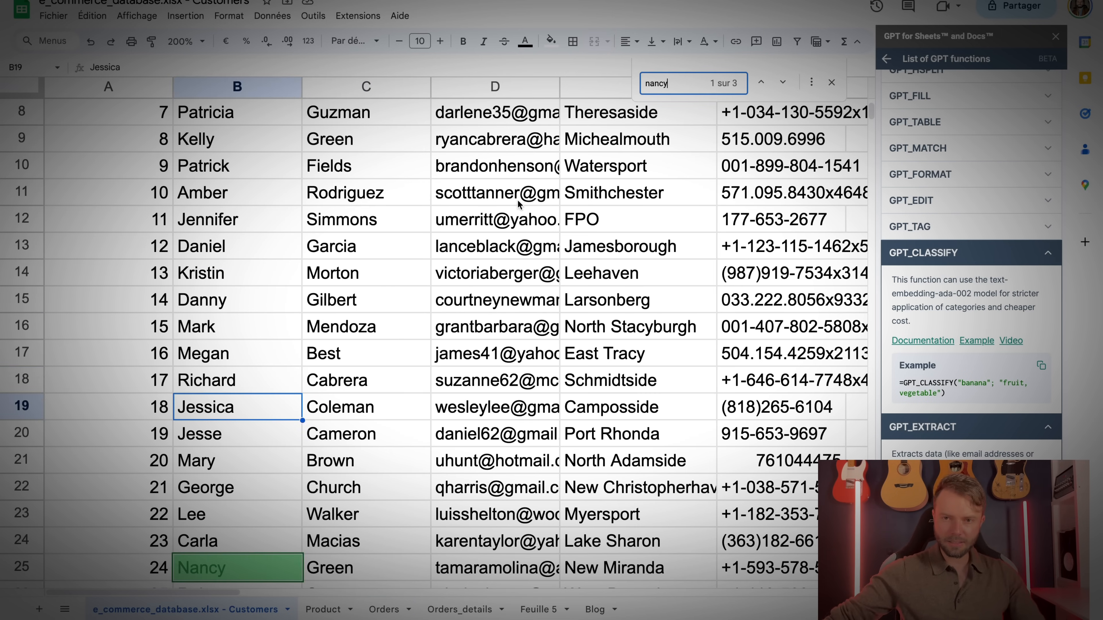
left_click(781, 83)
left_click(780, 85)
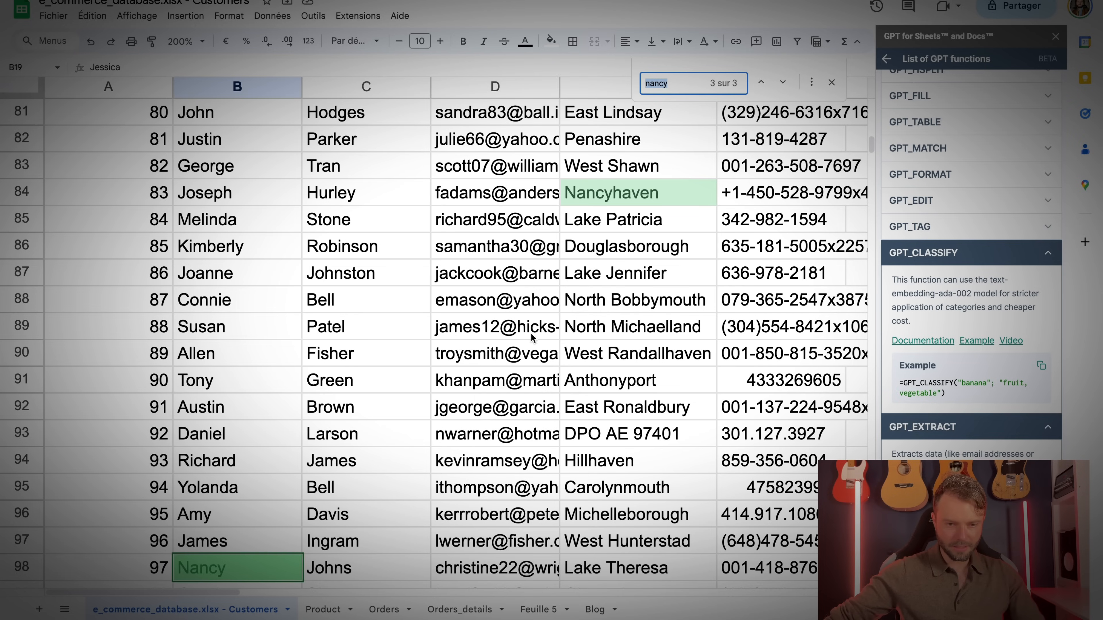
In cell D202 of the Orders sheet, count the occurrences of the ID from B26 in column B using COUNTIF.
left_click(378, 610)
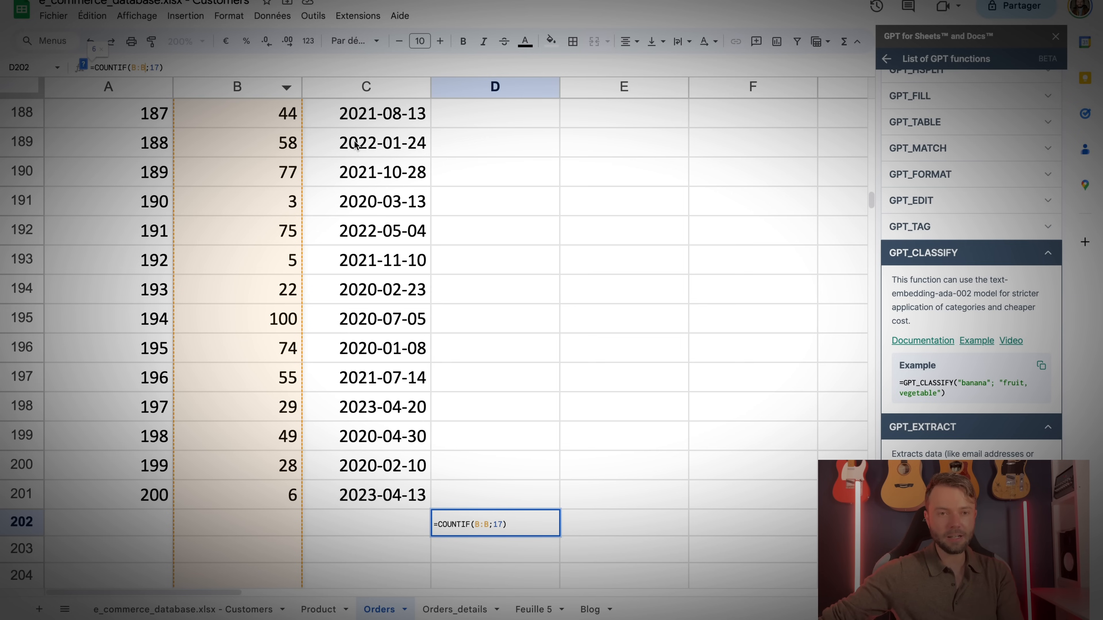
key("Return")
key("Up")
Copy the COUNTIF formula to E202 and adapt it to count the other customer's ID, starting the range at column B.
key("super+c")
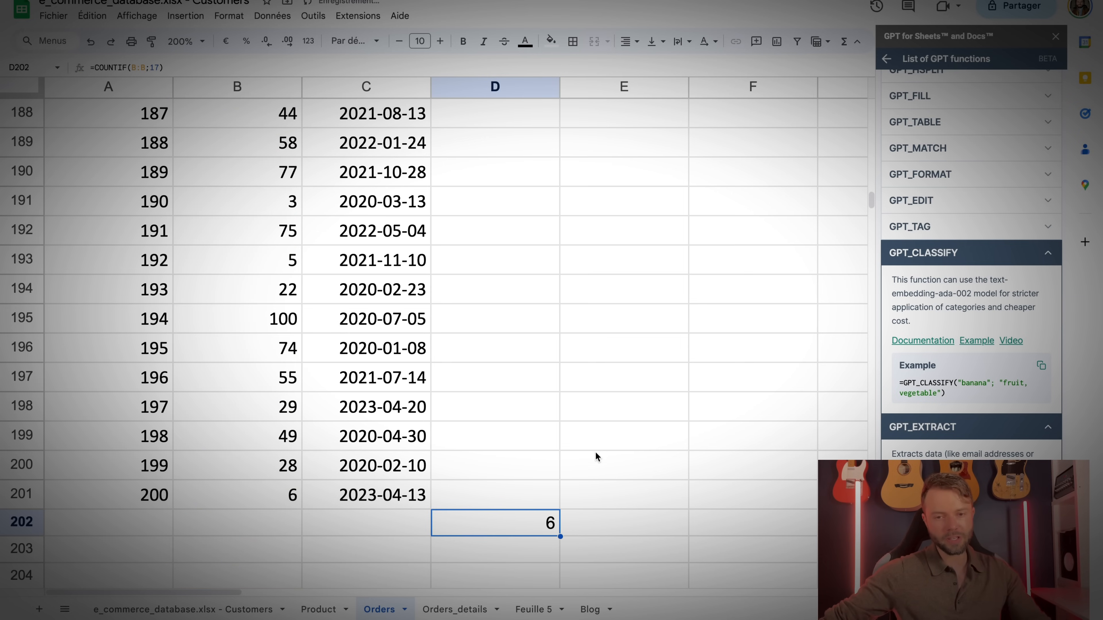
key("Right")
key("super+v")
left_click(137, 68)
key("BackSpace")
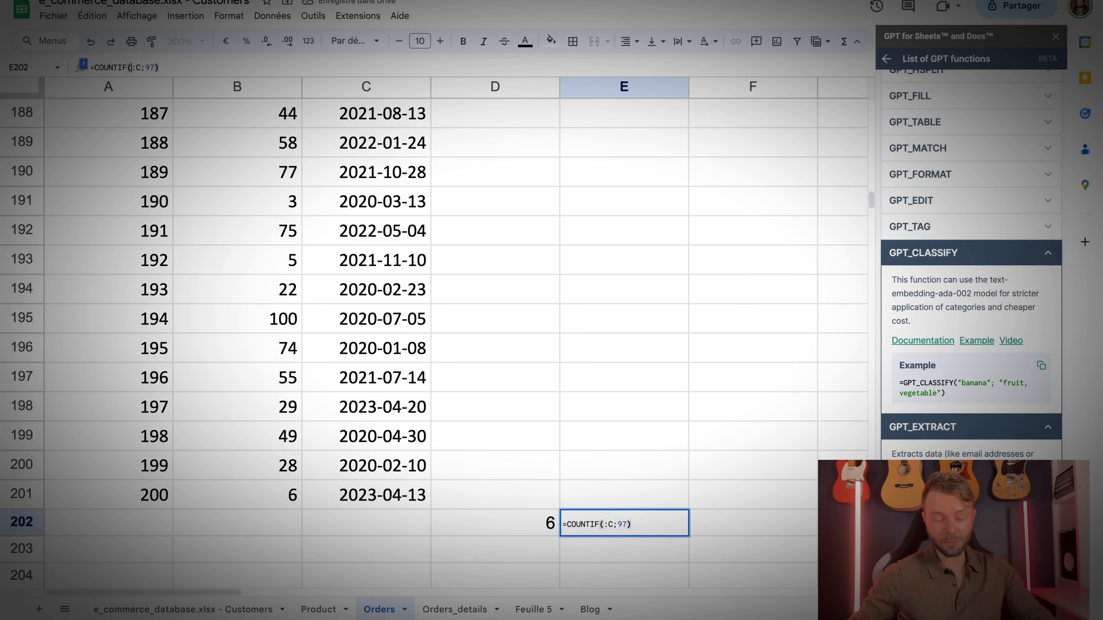
type("B")
key("Return")
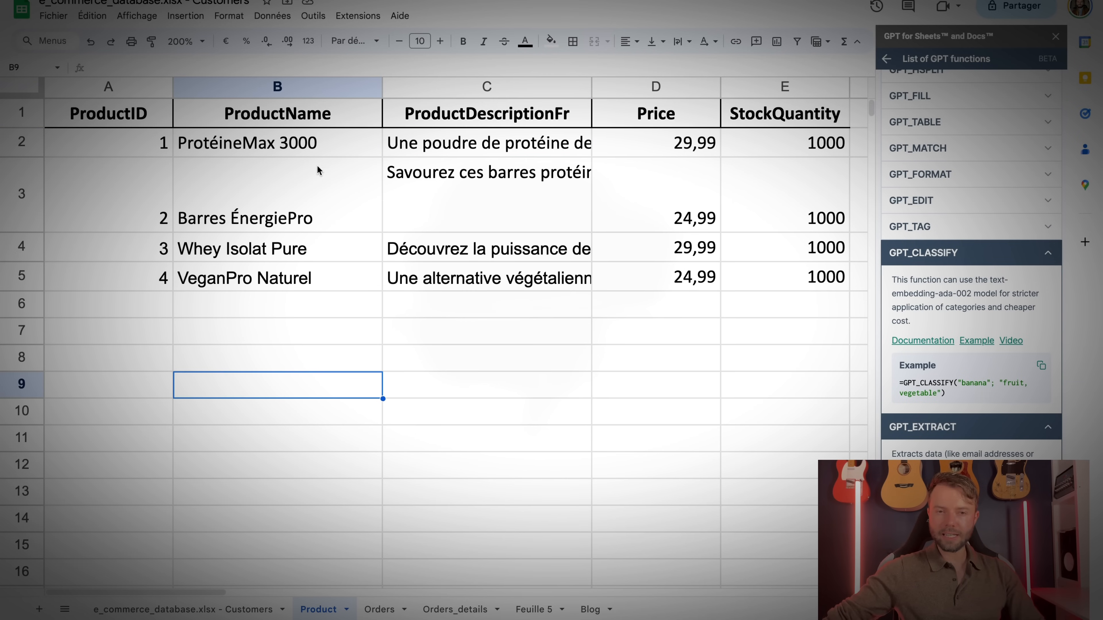
Review the product names and French descriptions of the first two products in the Product sheet.
left_click(314, 147)
left_click(419, 142)
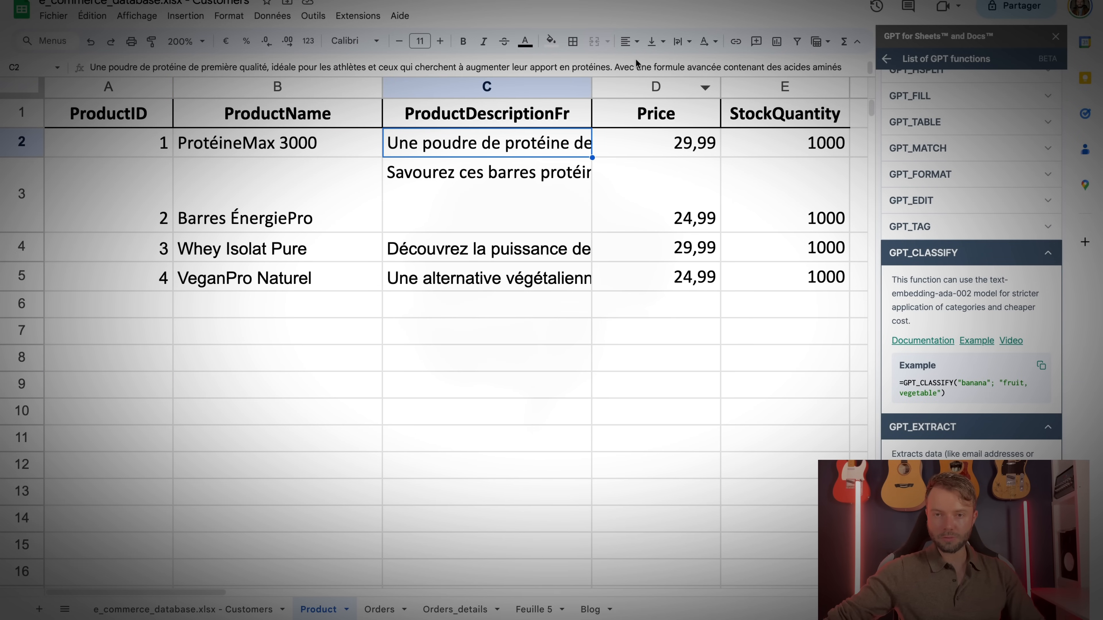
left_click(504, 185)
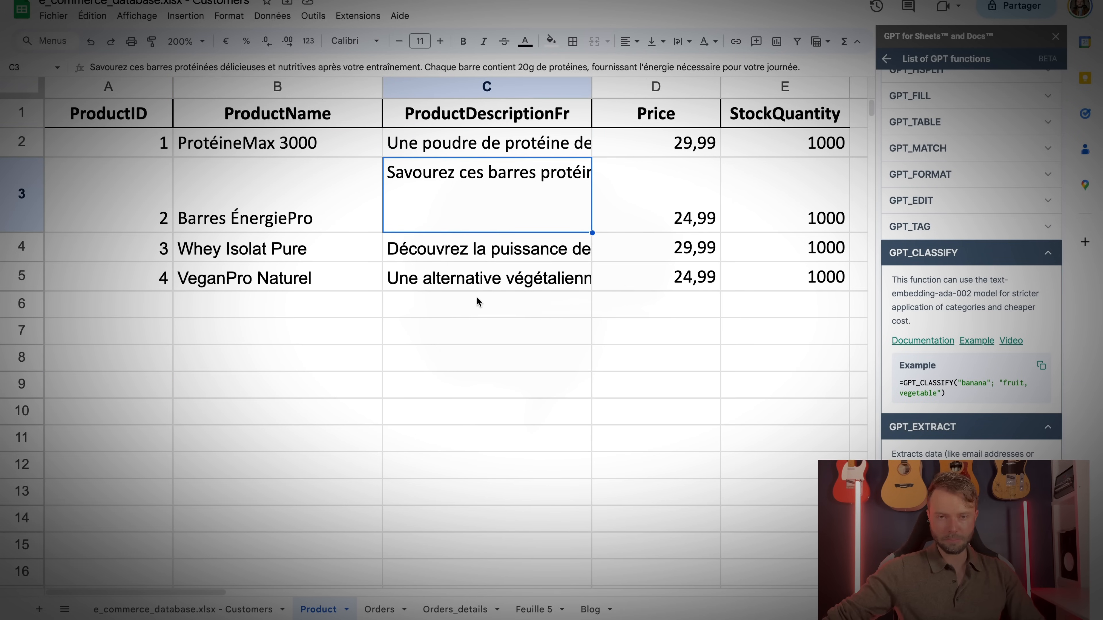
left_click(468, 115)
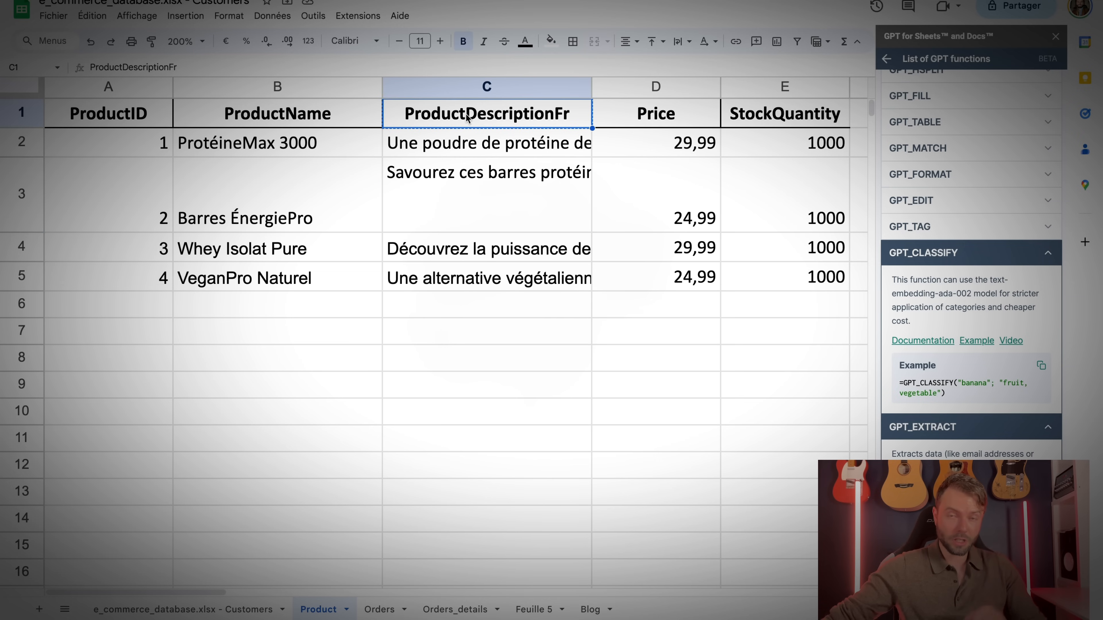
left_click(480, 174)
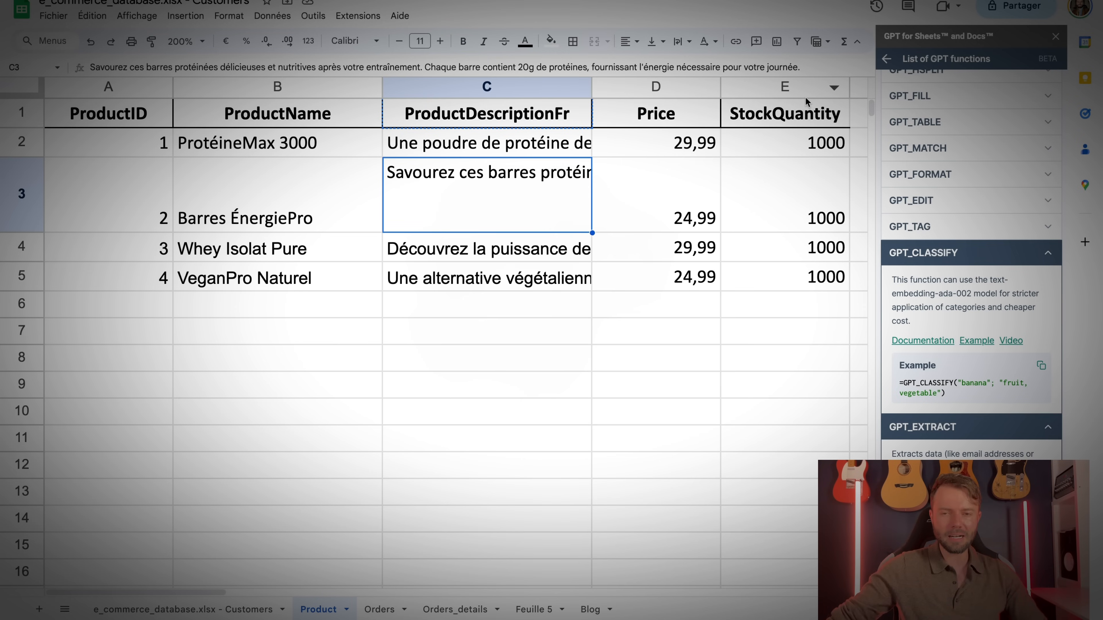
Insert two empty columns between the ProductDescriptionFr and Price columns.
left_click_drag(578, 440, 577, 413)
right_click(551, 87)
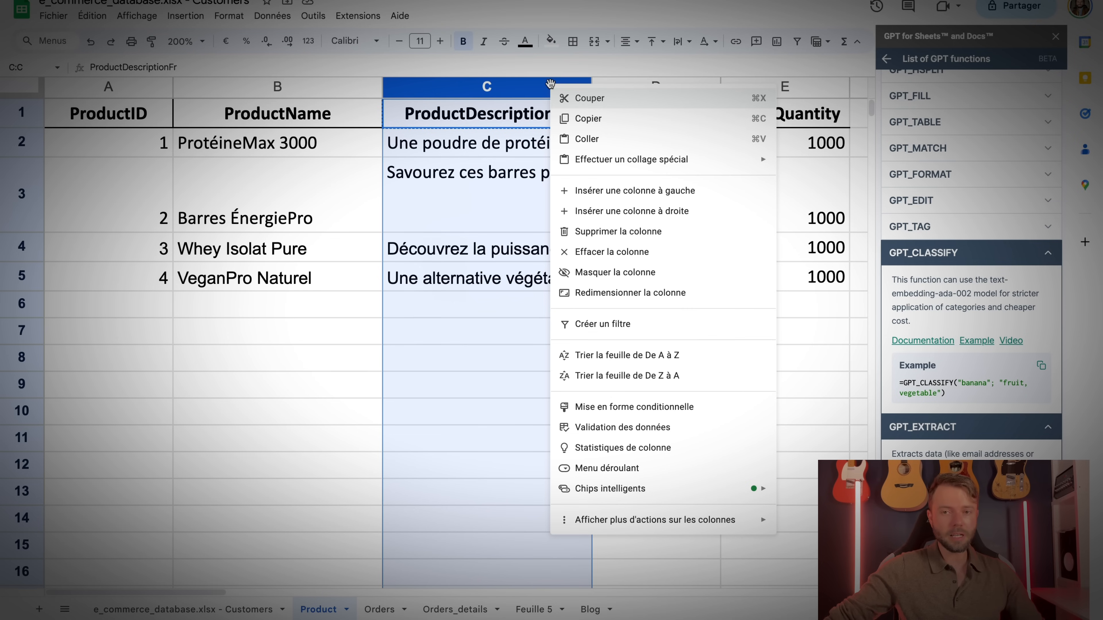
left_click(669, 211)
right_click(653, 85)
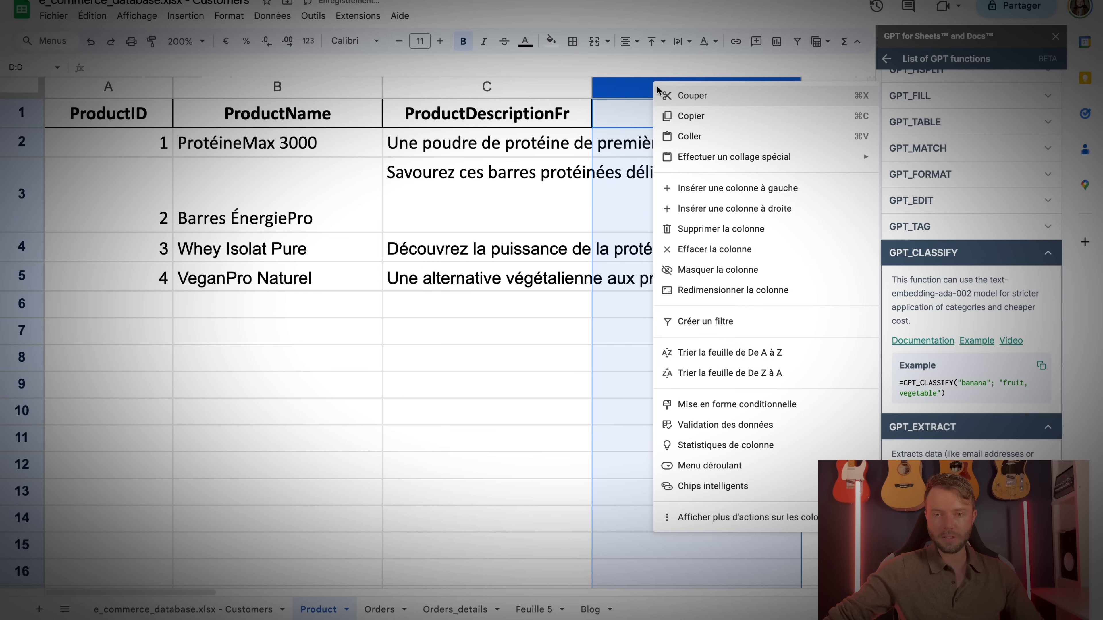
left_click(745, 207)
left_click(375, 112)
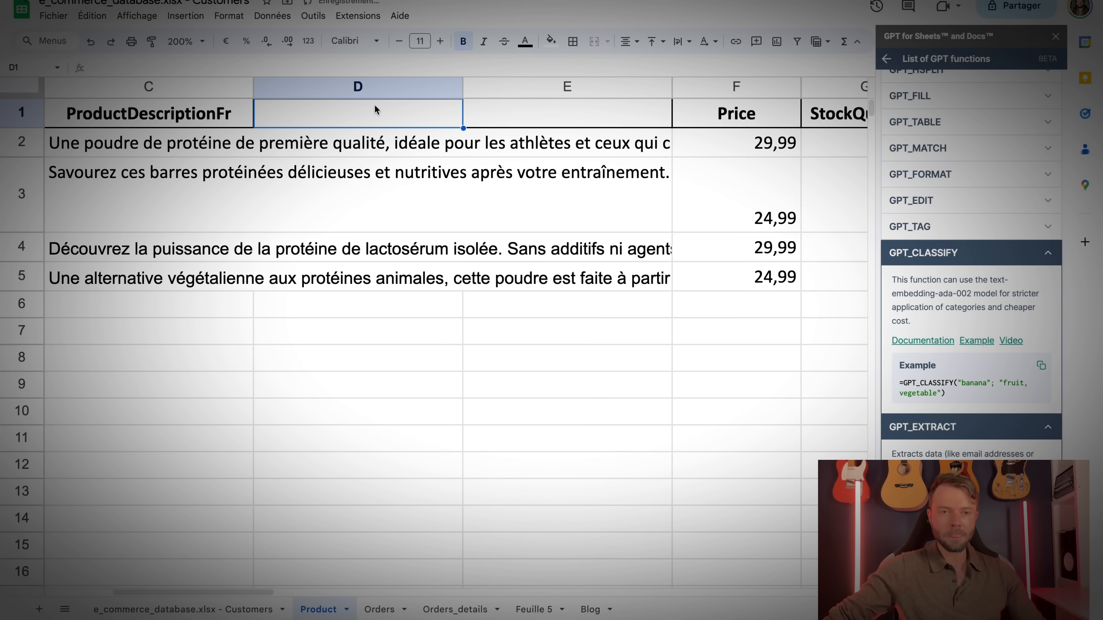
Copy the ProductDescriptionFr header into cell E1 and change it to "ProductDescriptionEn".
left_click(221, 123)
key("ctrl+c")
left_click(523, 113)
key("ctrl+v")
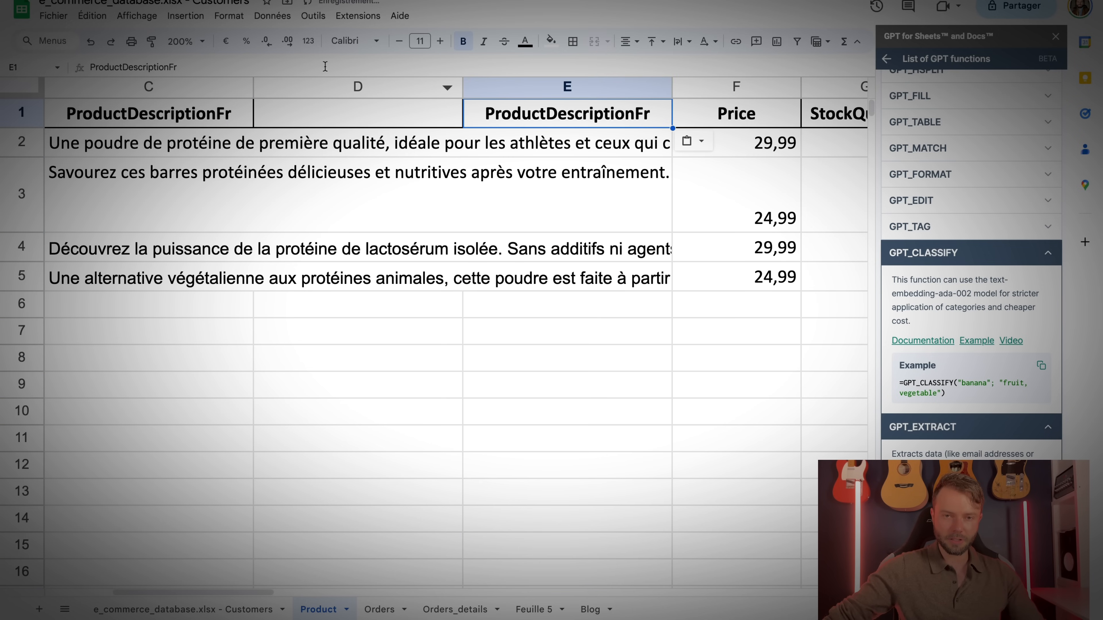
left_click_drag(168, 67, 206, 66)
type("En")
key("Return")
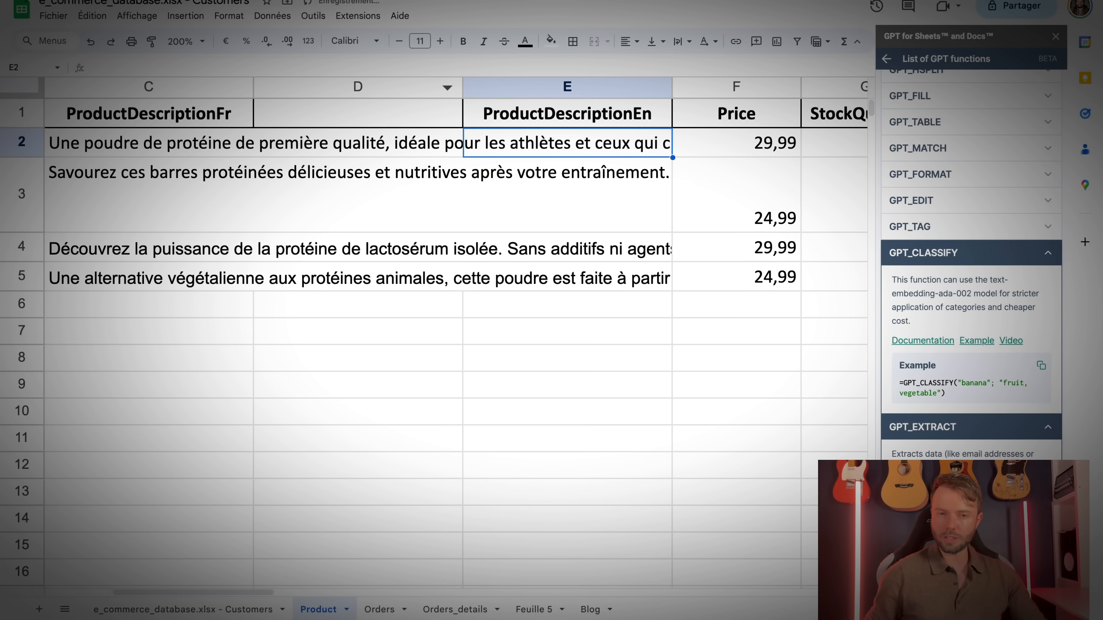
Paste the ProductDescriptionFr header into cell D1 and rename the header in C1 as "Old description".
key("Left")
key("Up")
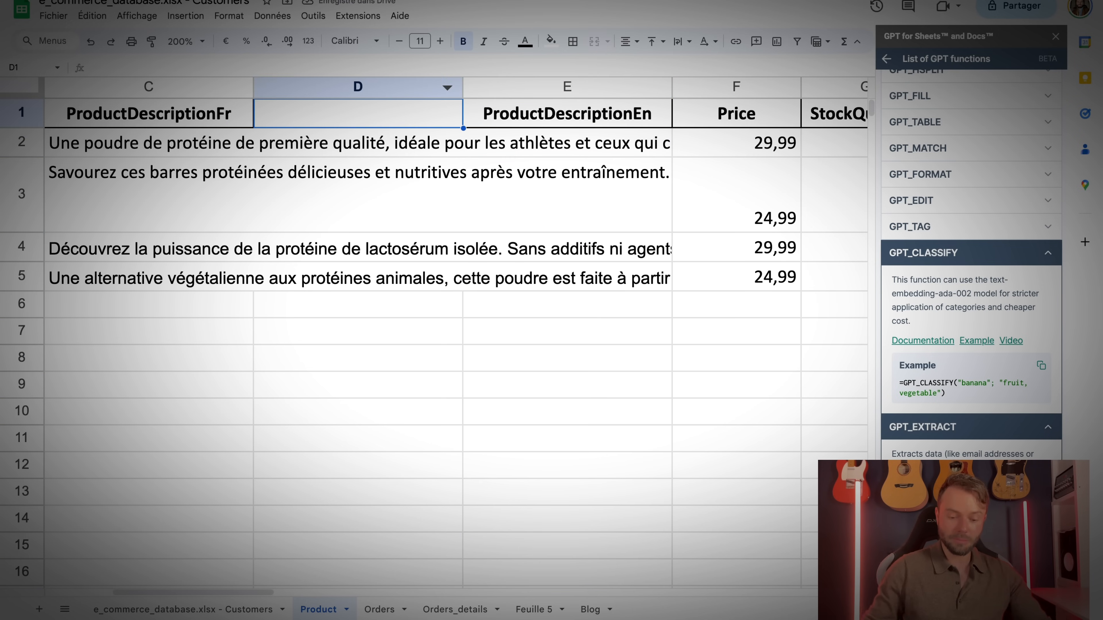
key("ctrl+v")
left_click(220, 116)
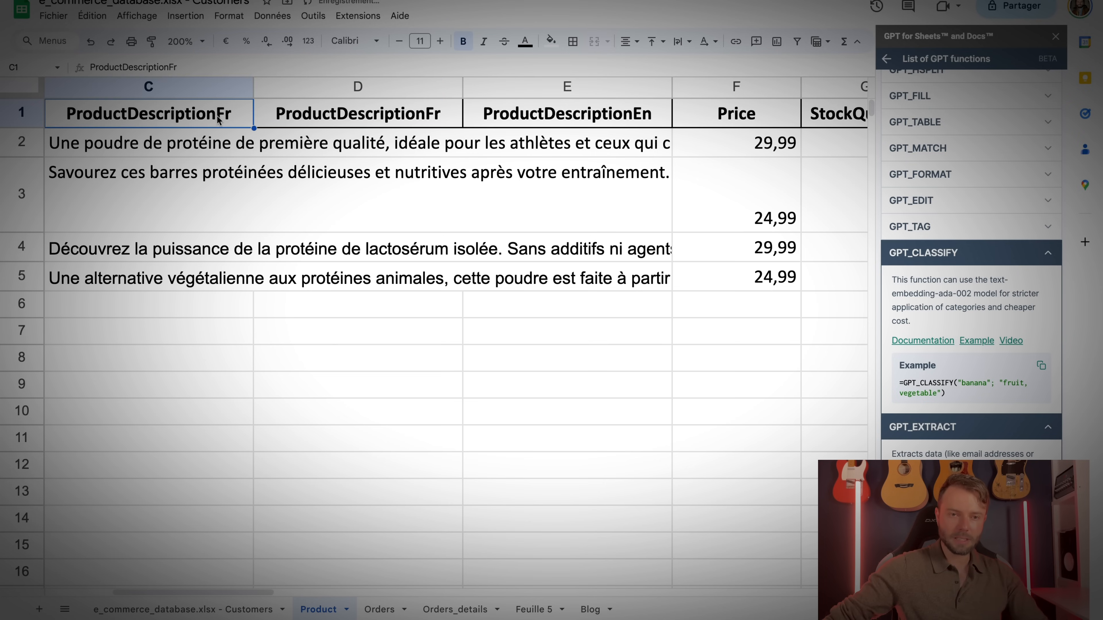
type("Old ")
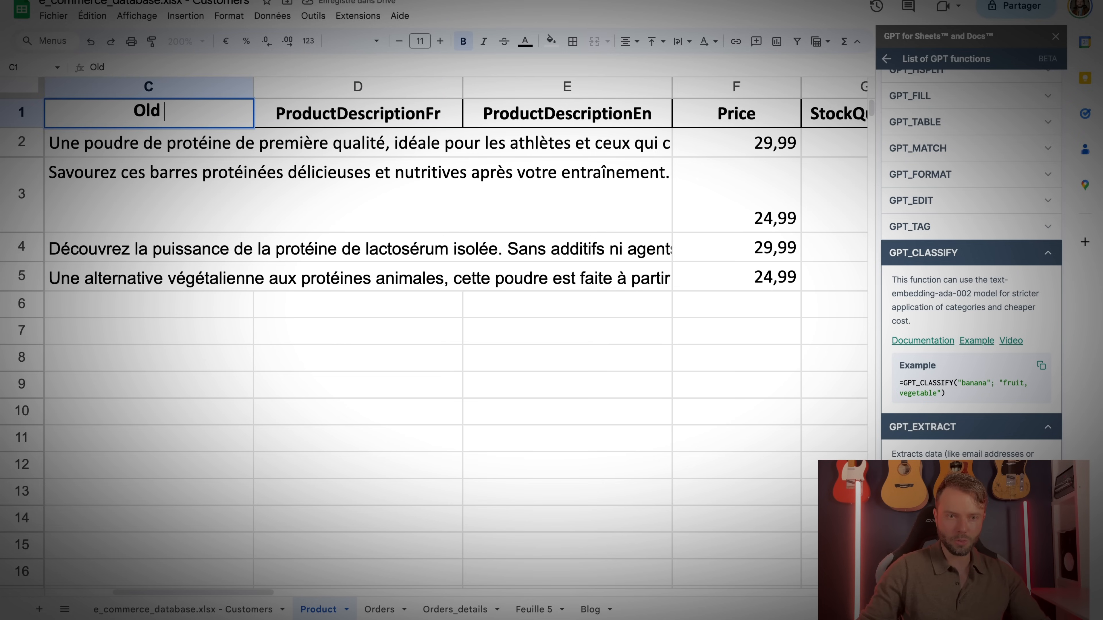
type("description")
key("Return")
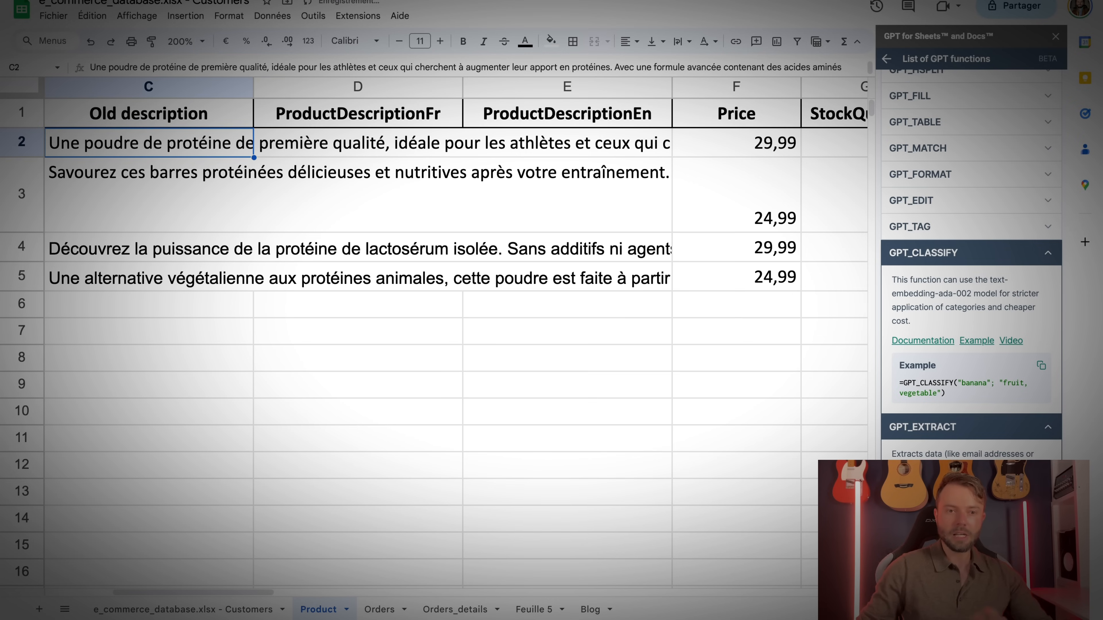
Enter =GPT(" améliore cette description pour que ce soit plus vendeur, il faut 100 mots ";C2) in cell D2 for the first product.
key("Down")
key("Up")
key("Right")
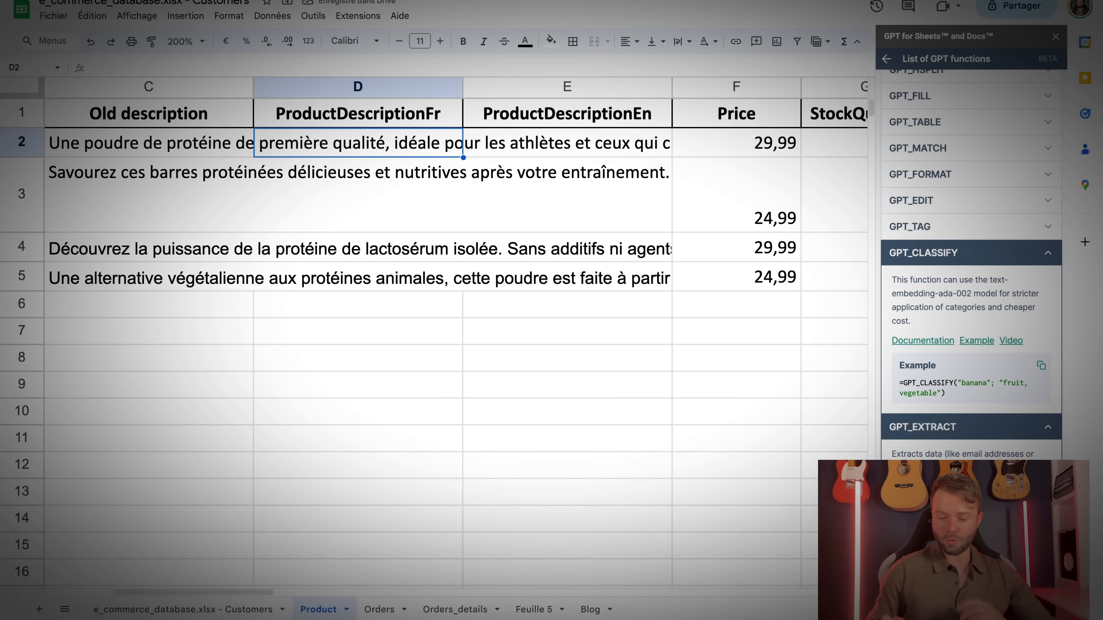
type("=")
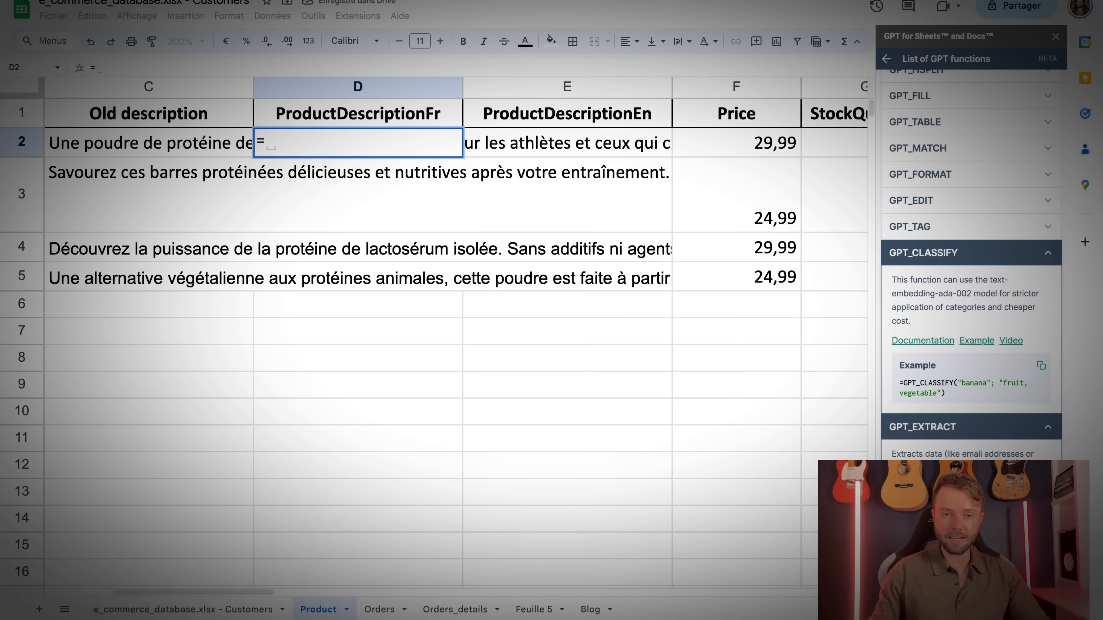
type("GPT(\" améliore cette de")
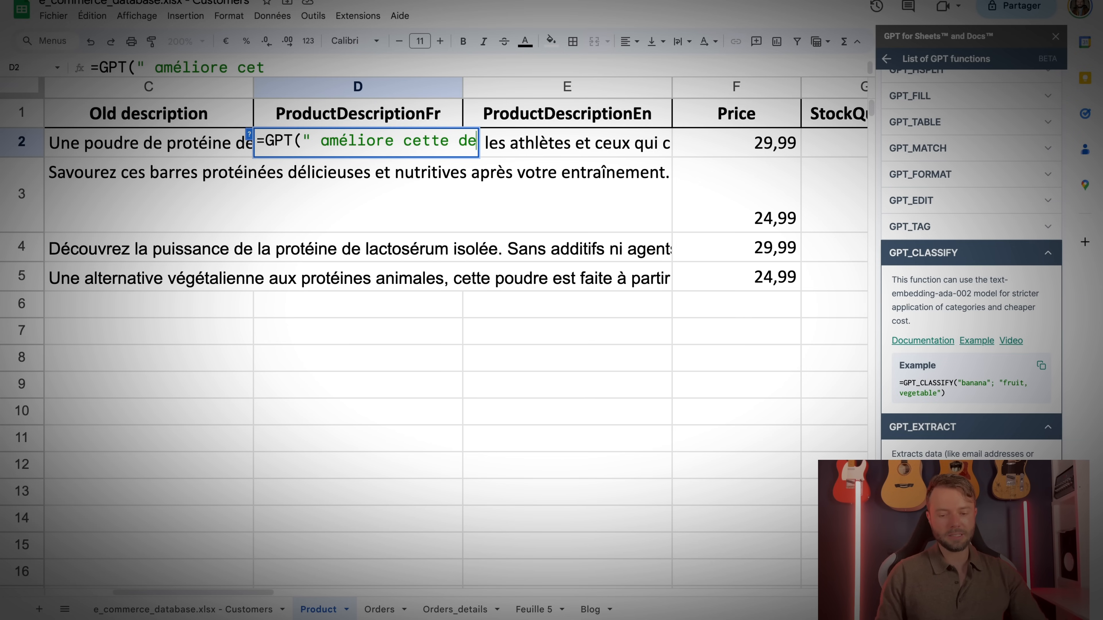
type("scription pour que ce")
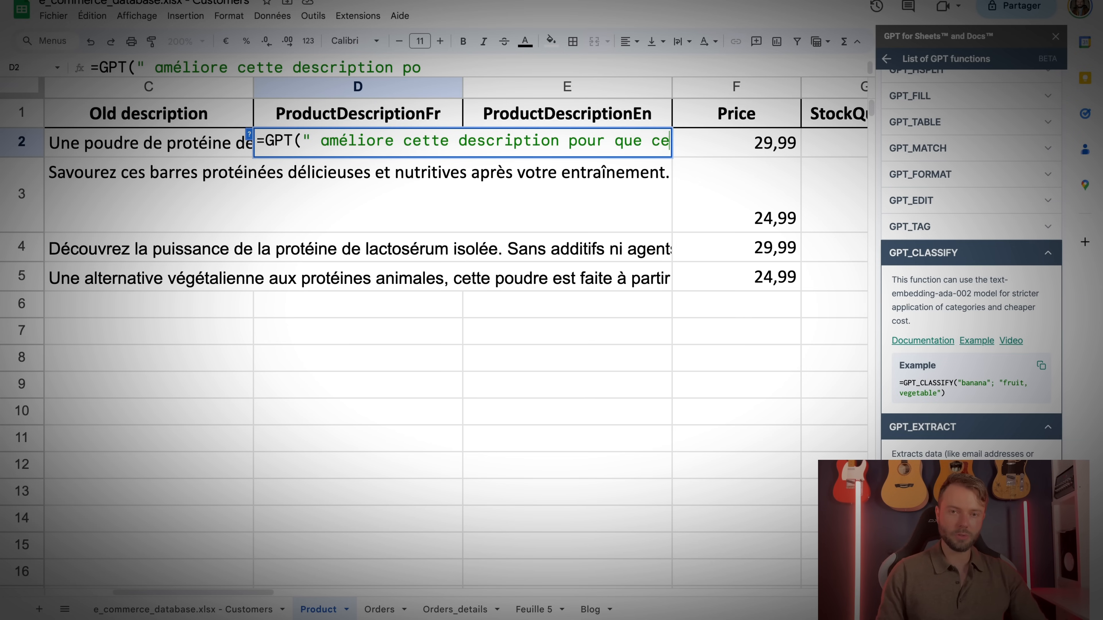
type(" soit plus vendeu")
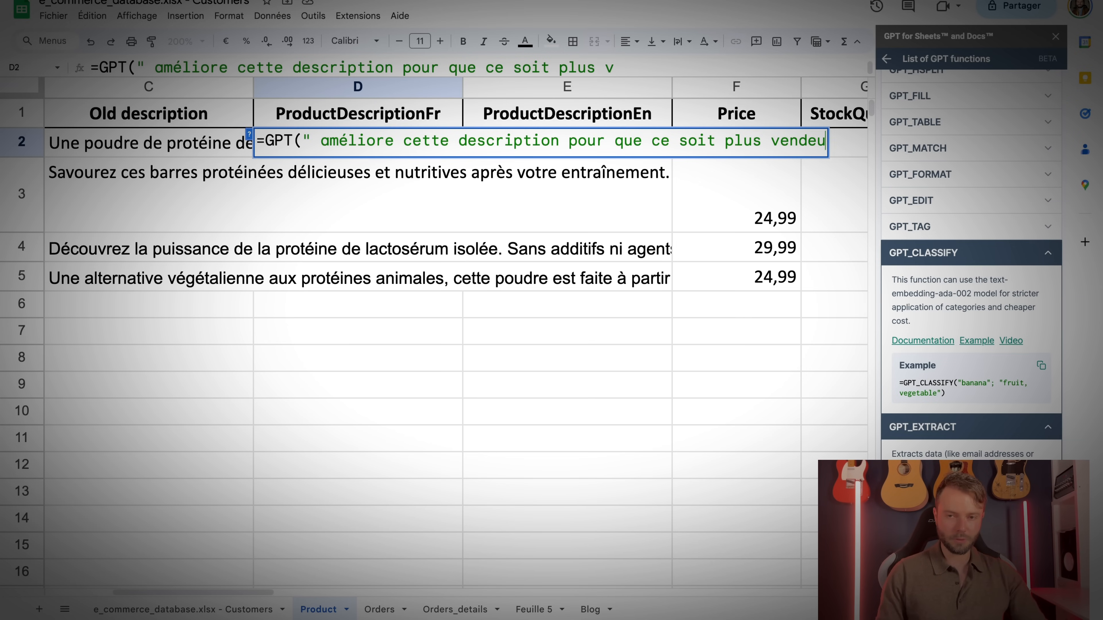
type("r, il faut 100 mots")
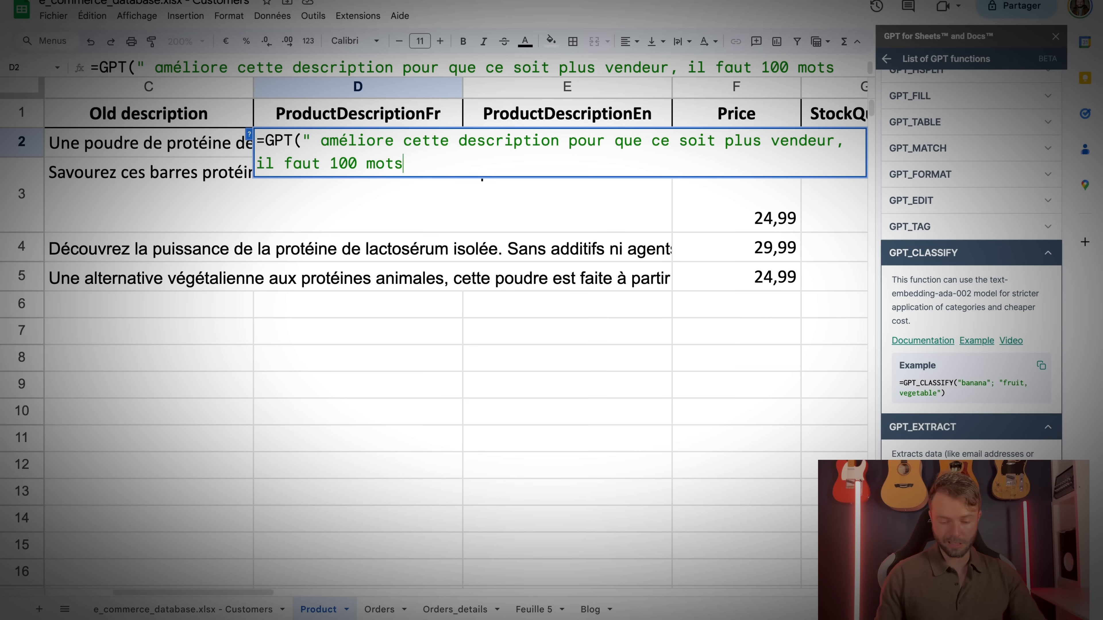
type(" \";")
type("C2")
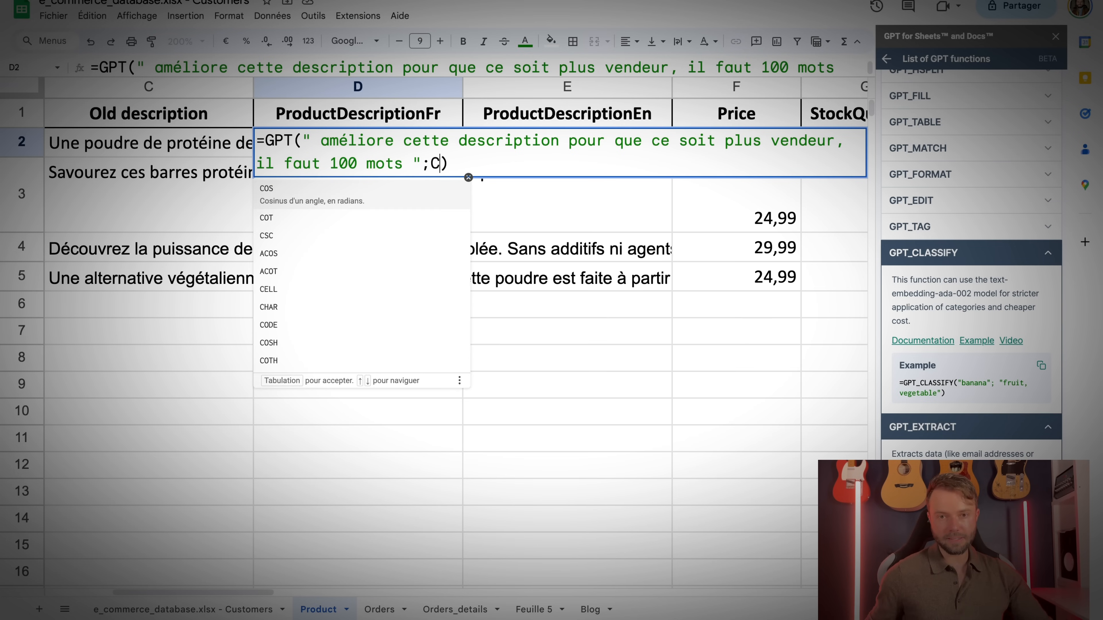
key("Return")
scroll(321, 142, "left", 1)
left_click(321, 142)
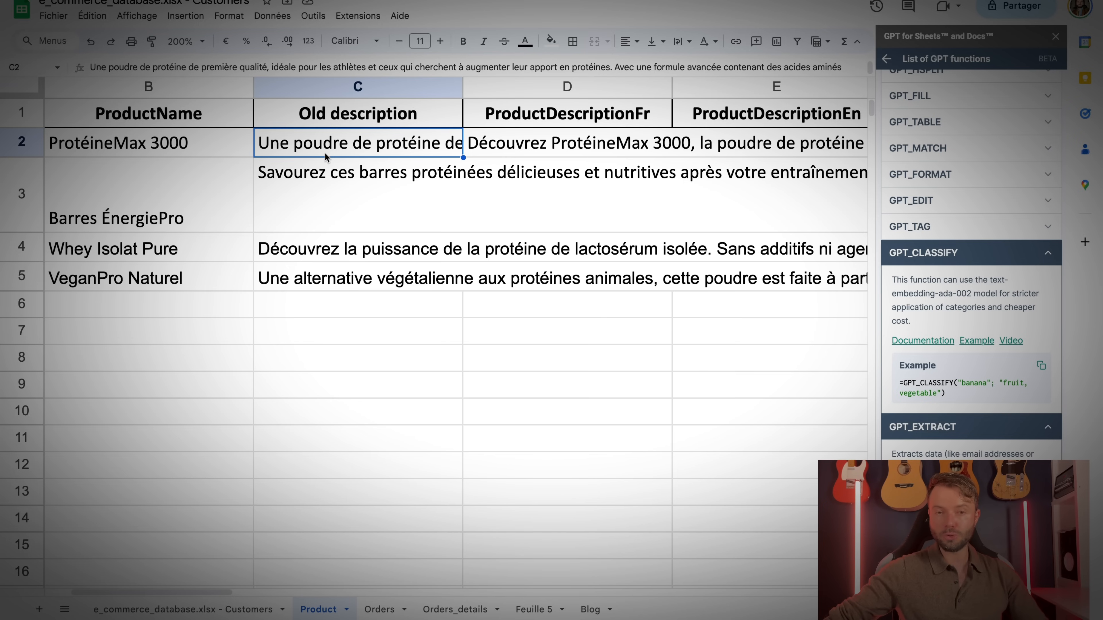
left_click(511, 151)
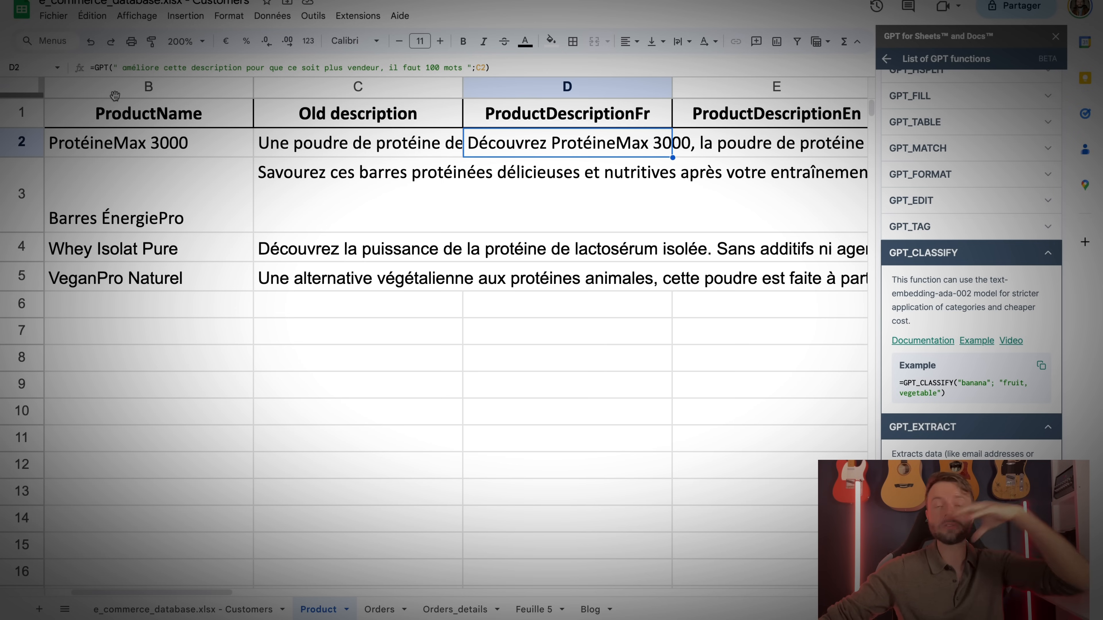
Copy the generated description in D2 and paste it as values only into cell D8.
scroll(408, 148, "right", 2)
right_click(408, 148)
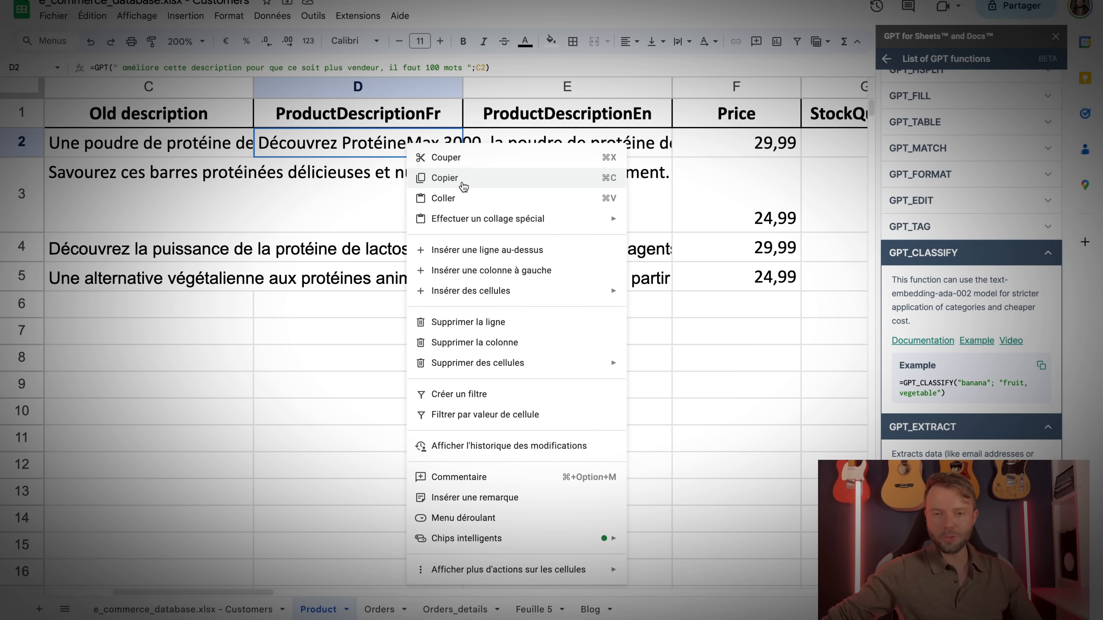
left_click(463, 187)
right_click(374, 360)
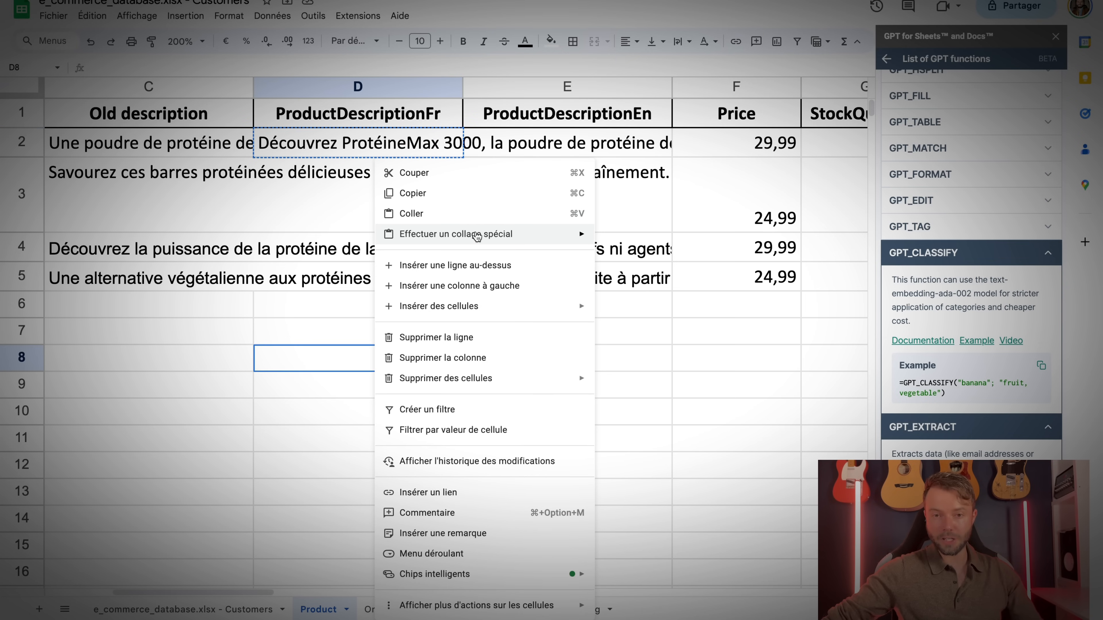
mouse_move(477, 236)
left_click(653, 239)
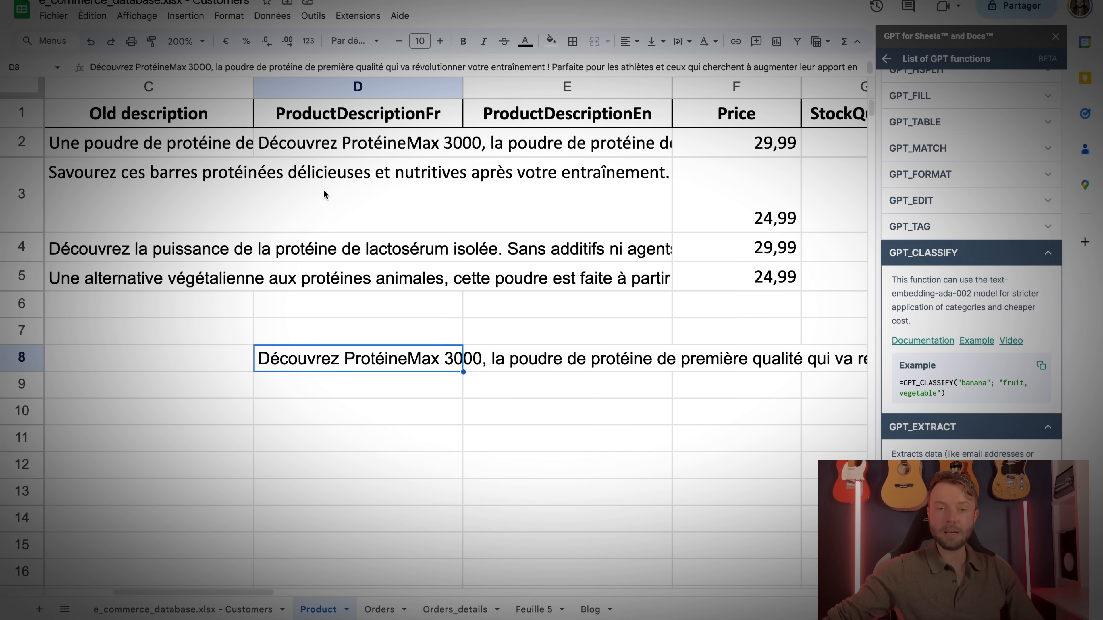
Compare the old and new descriptions in row 2 and read the full rewritten text along row 8.
left_click(308, 148)
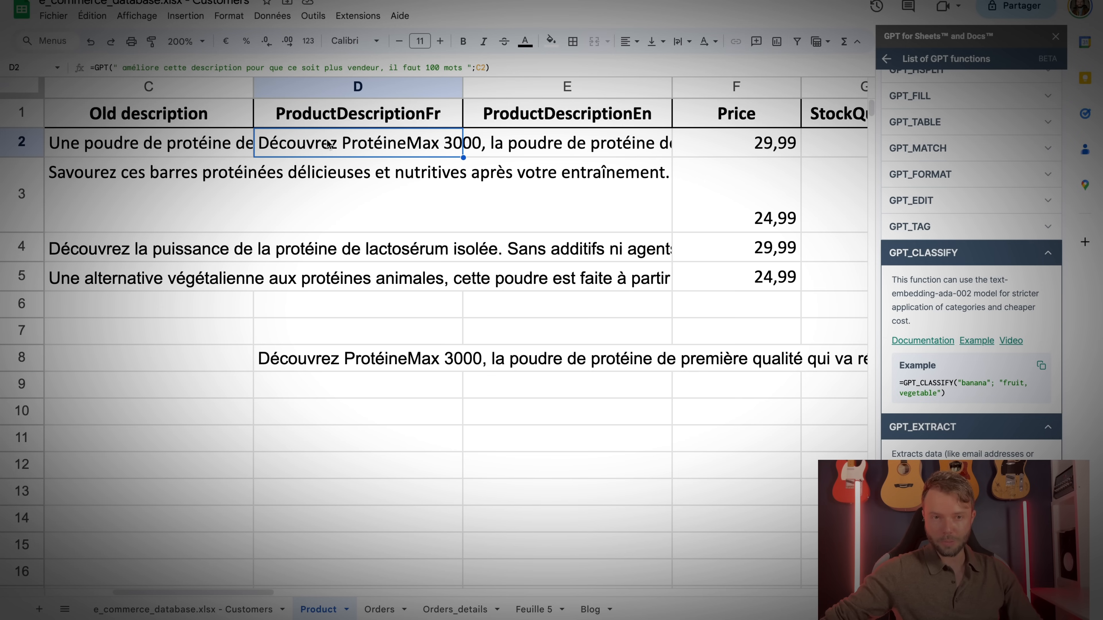
left_click(194, 143)
key("Left")
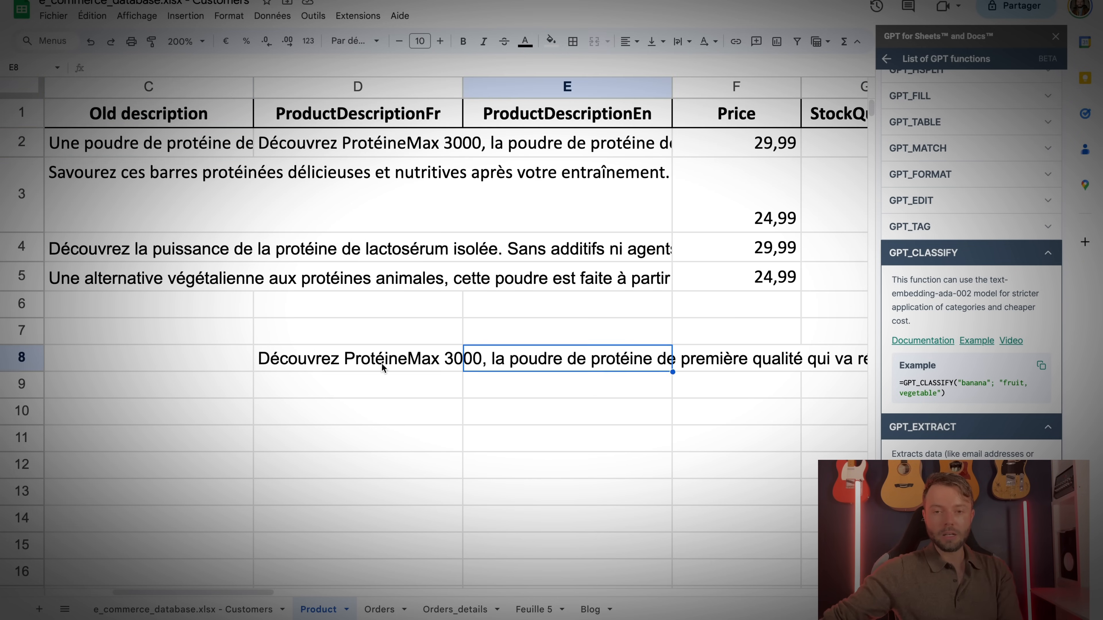
key("Right")
key("Right")
key("Right")
key("Right")
key("Right")
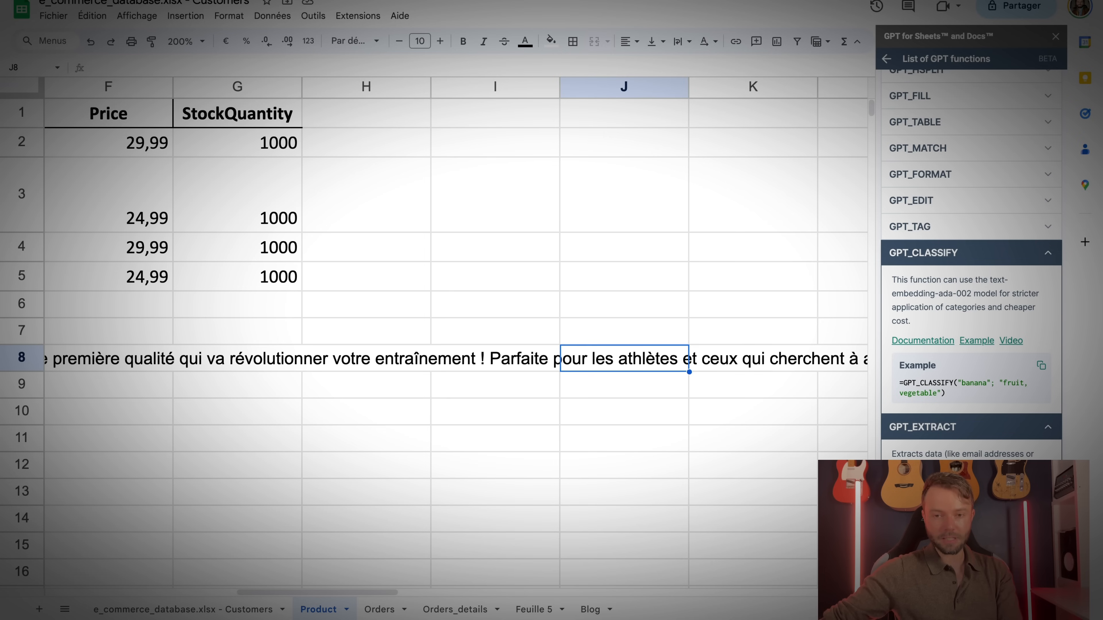
left_click_drag(376, 593, 272, 572)
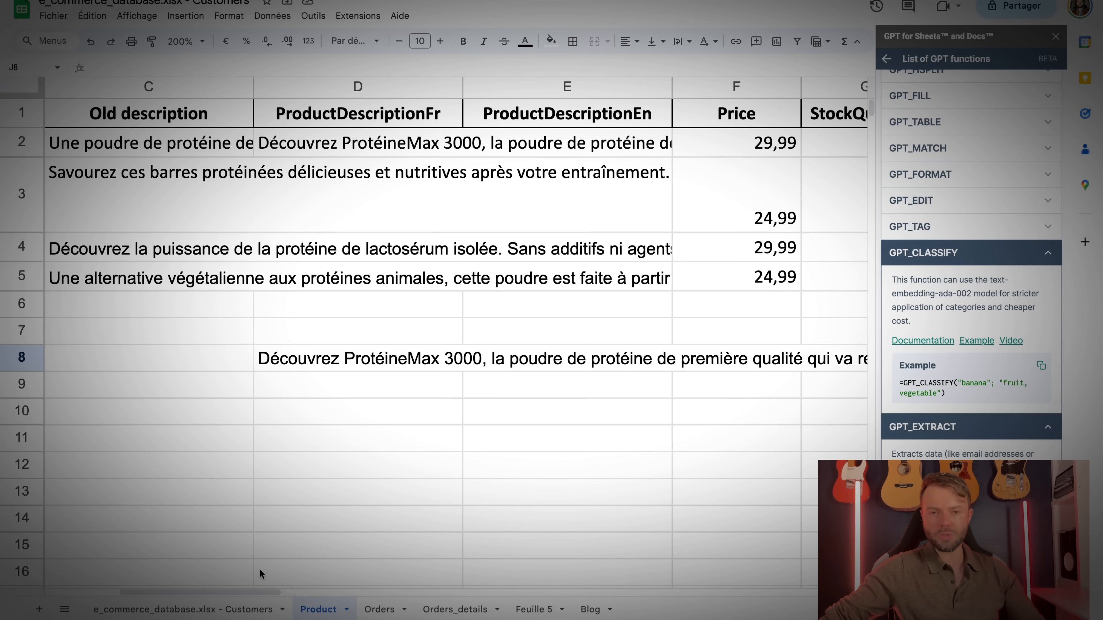
Fill the GPT formula from D2 down to D5 for the remaining products.
left_click(458, 150)
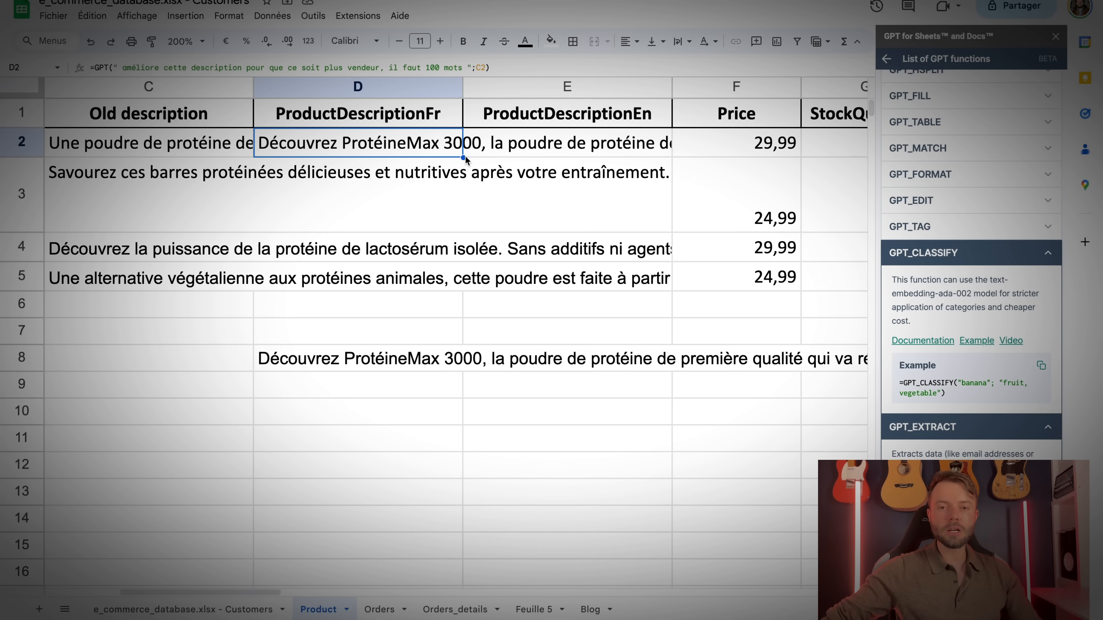
left_click_drag(463, 157, 439, 276)
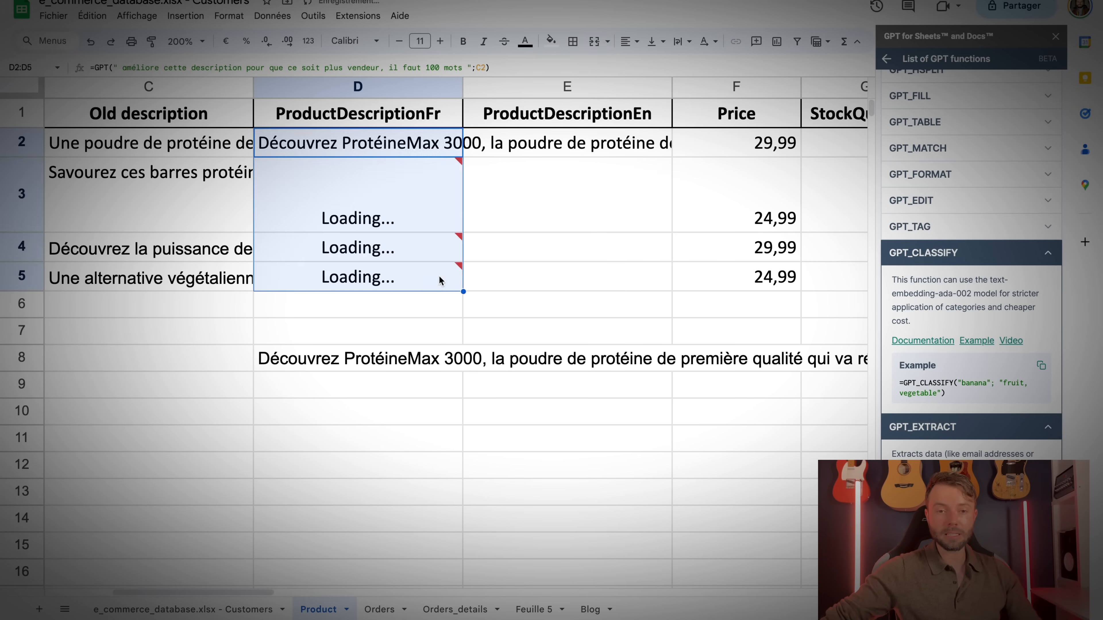
left_click(391, 448)
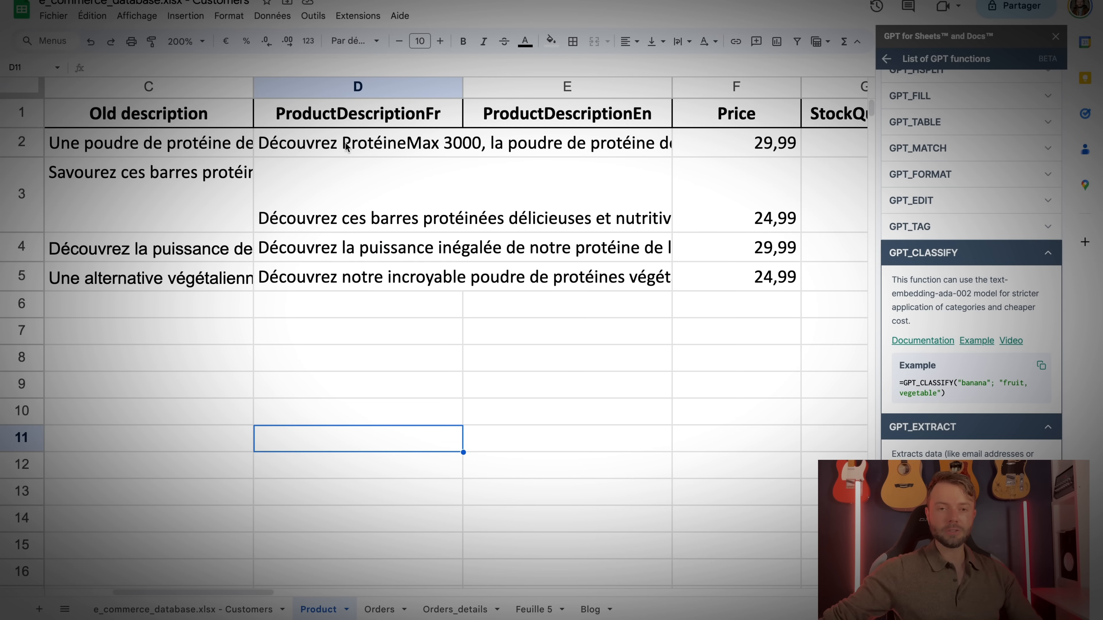
Replace the GPT formulas in D2:D5 with their values by copying and pasting values only in place.
left_click_drag(348, 147, 358, 281)
right_click(358, 282)
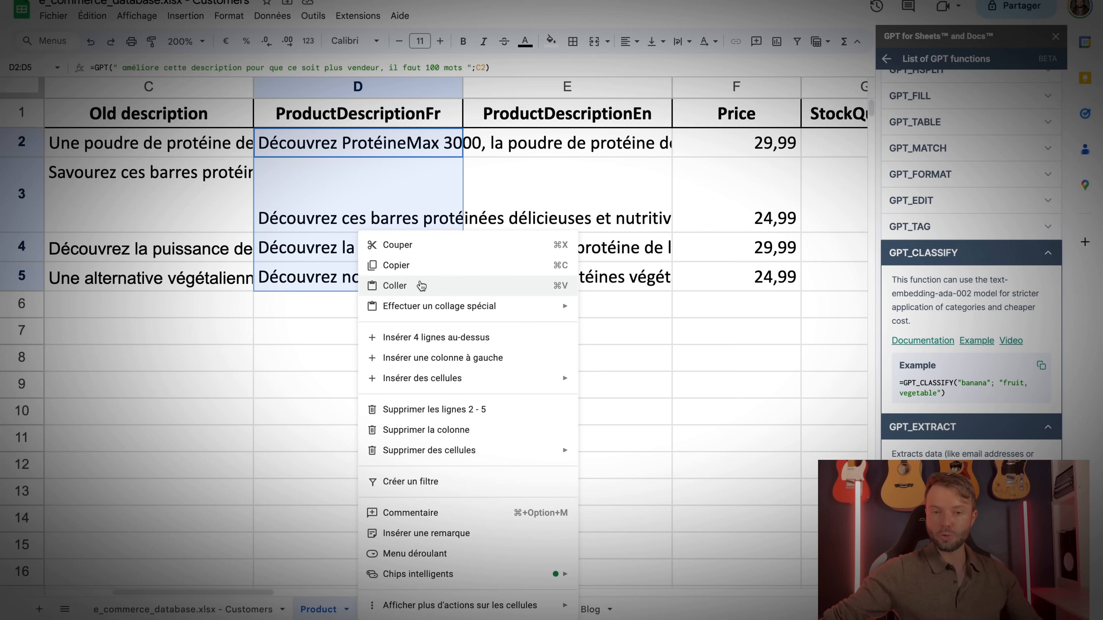
left_click(396, 265)
right_click(395, 269)
mouse_move(493, 310)
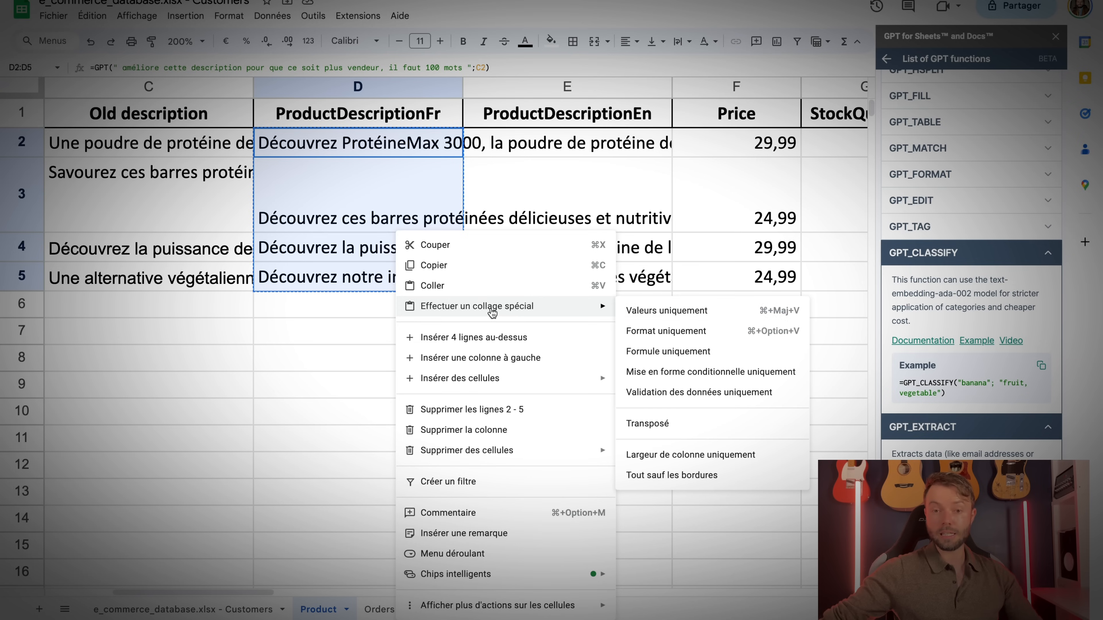
left_click(675, 312)
Delete the Old description column from the Product sheet.
left_click(293, 379)
right_click(156, 87)
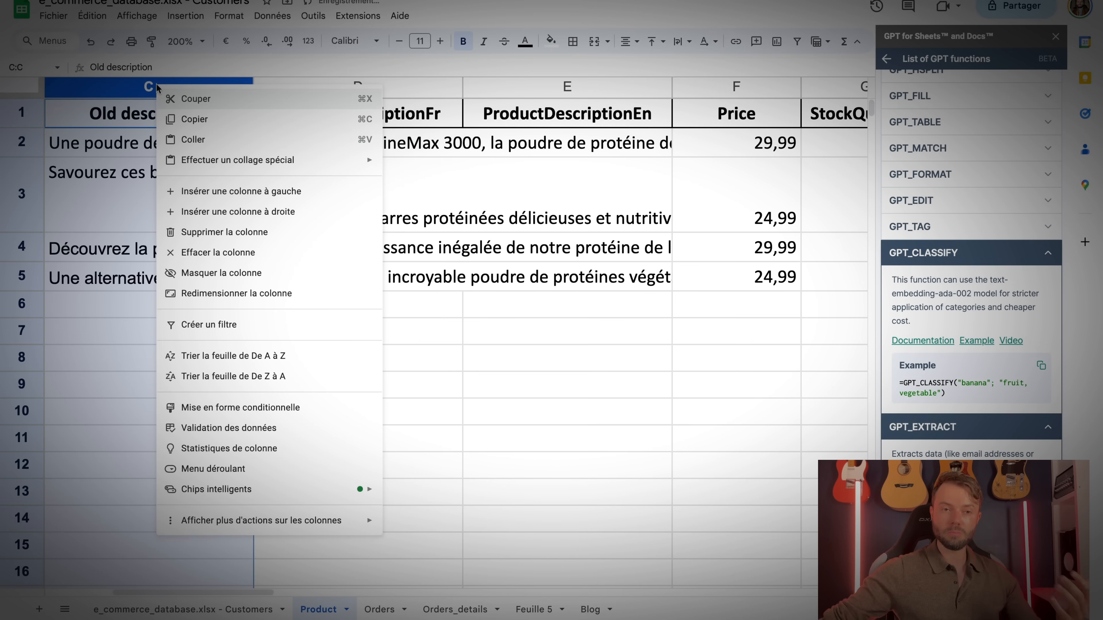
left_click(274, 233)
Enter =GPT_TRANSLATE(C2; "english") in cell D2 under ProductDescriptionEn and fill it down to D5.
left_click(314, 141)
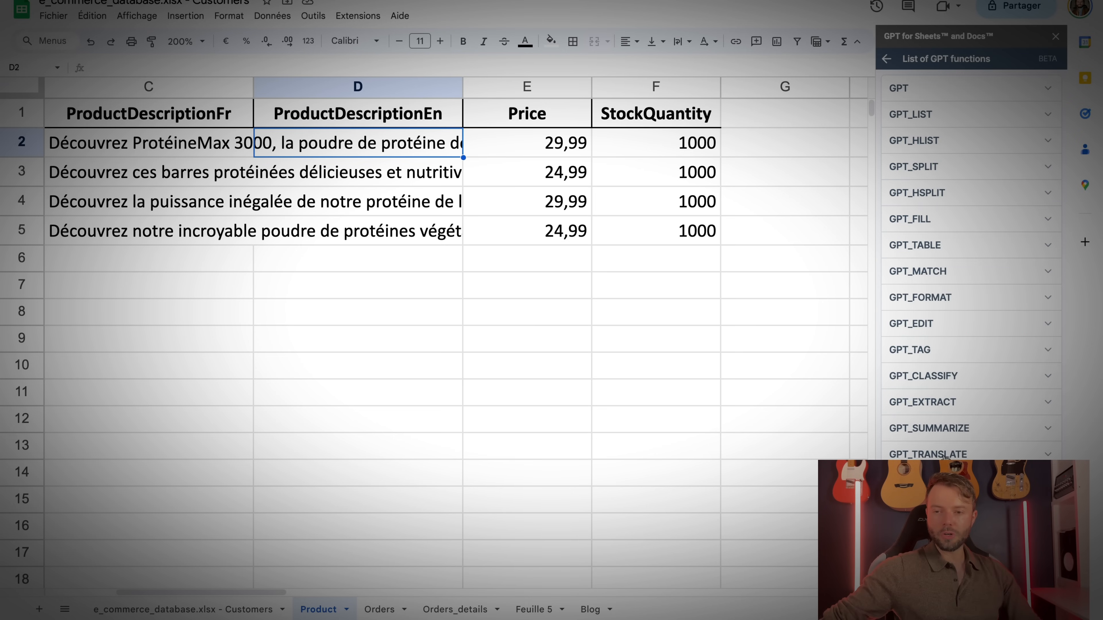
left_click(1035, 455)
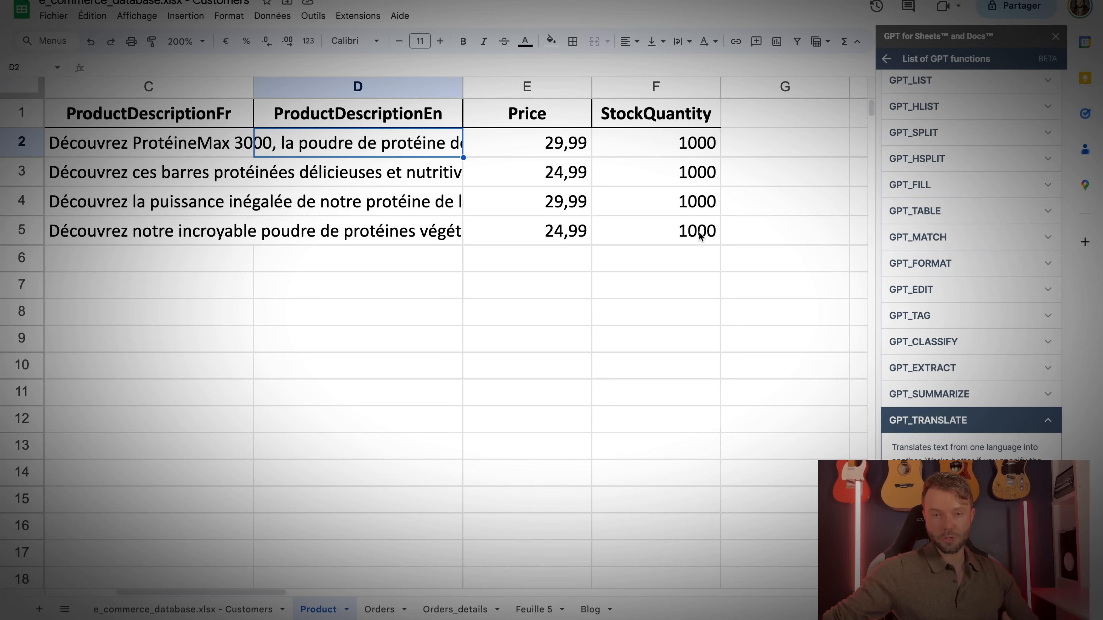
key("ctrl+v")
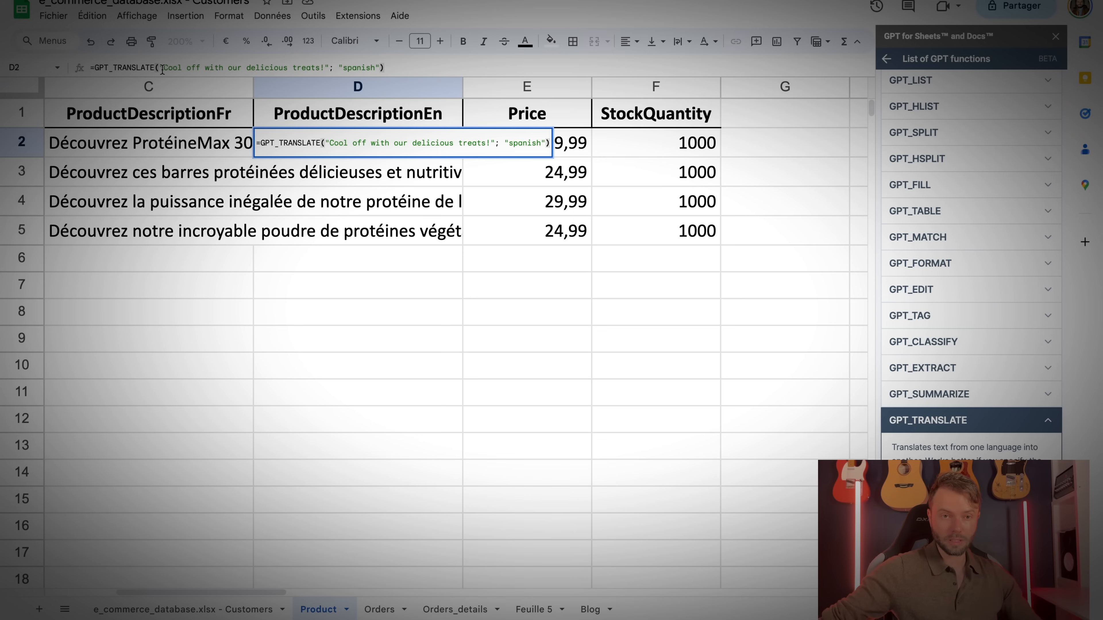
left_click_drag(181, 68, 311, 64)
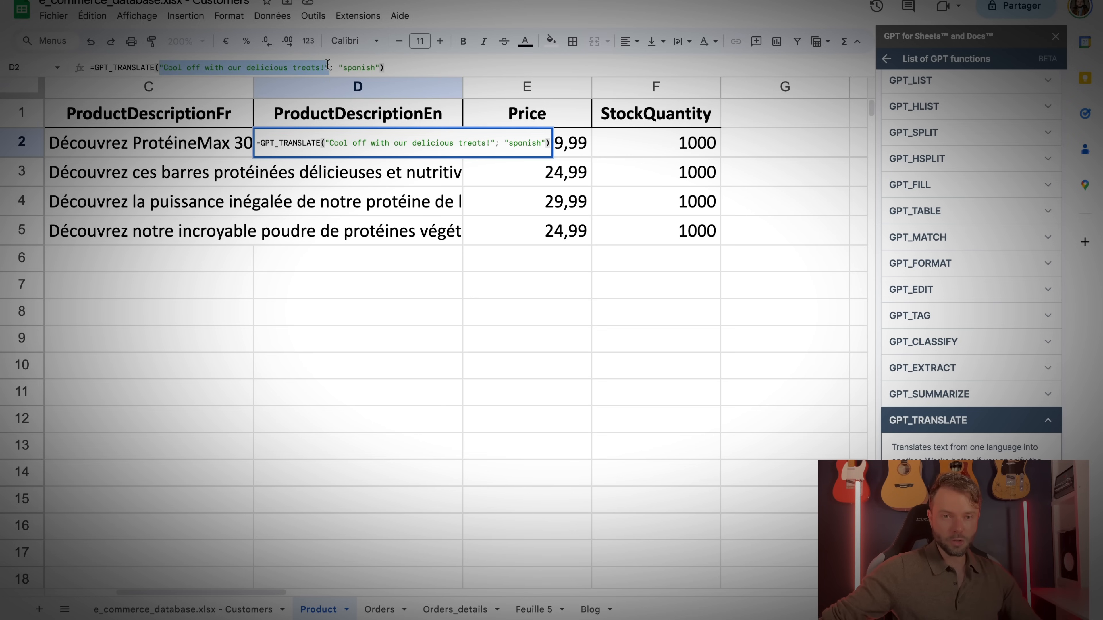
left_click(124, 151)
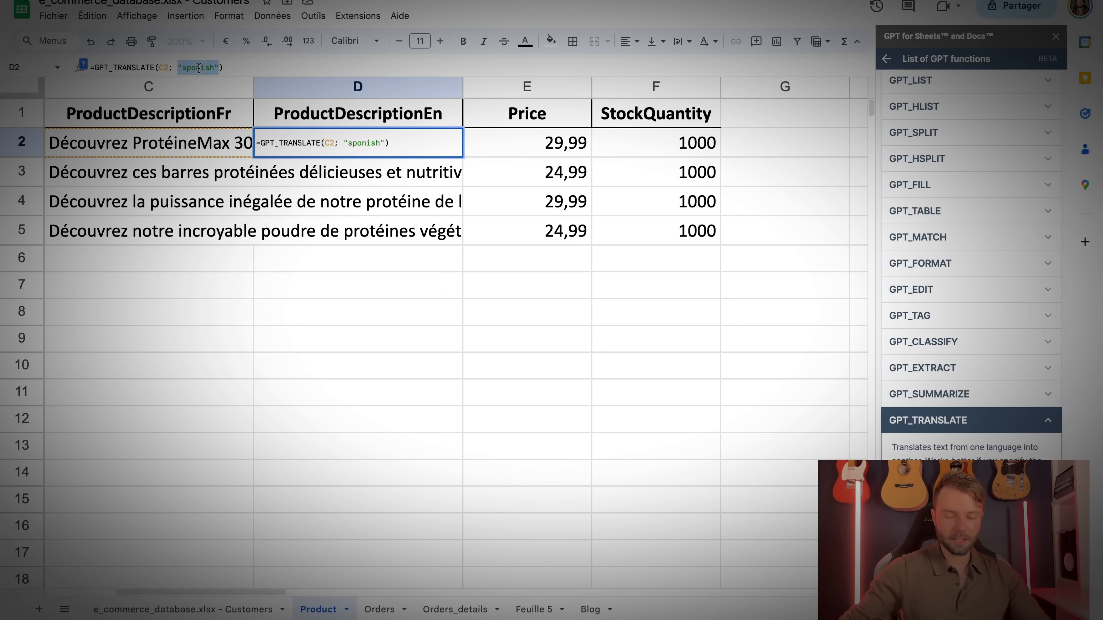
key("Escape")
left_click_drag(464, 157, 454, 240)
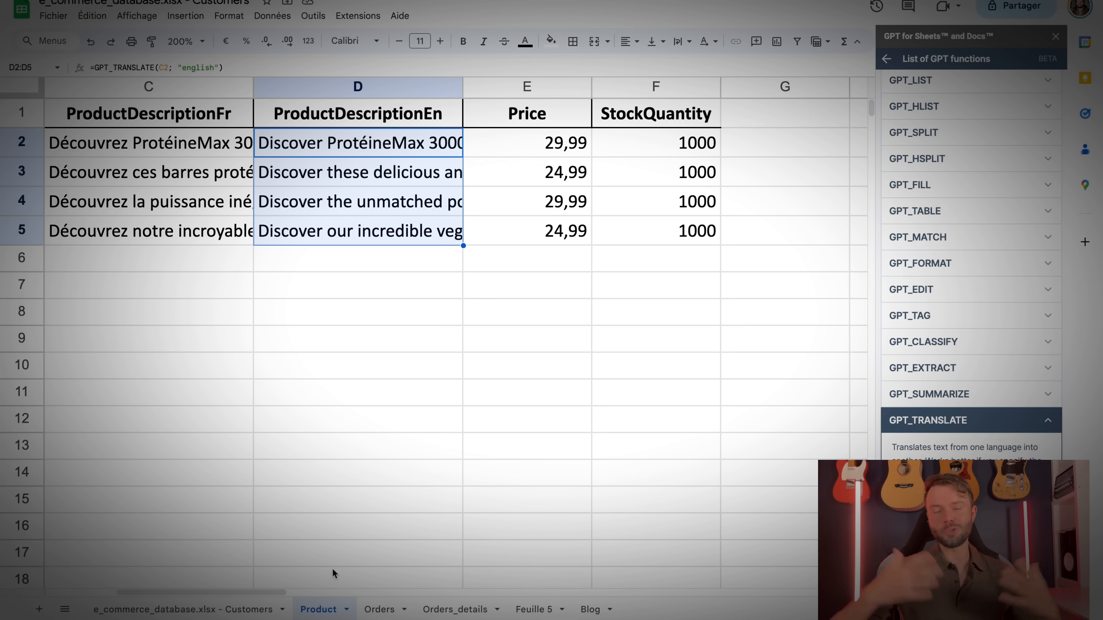